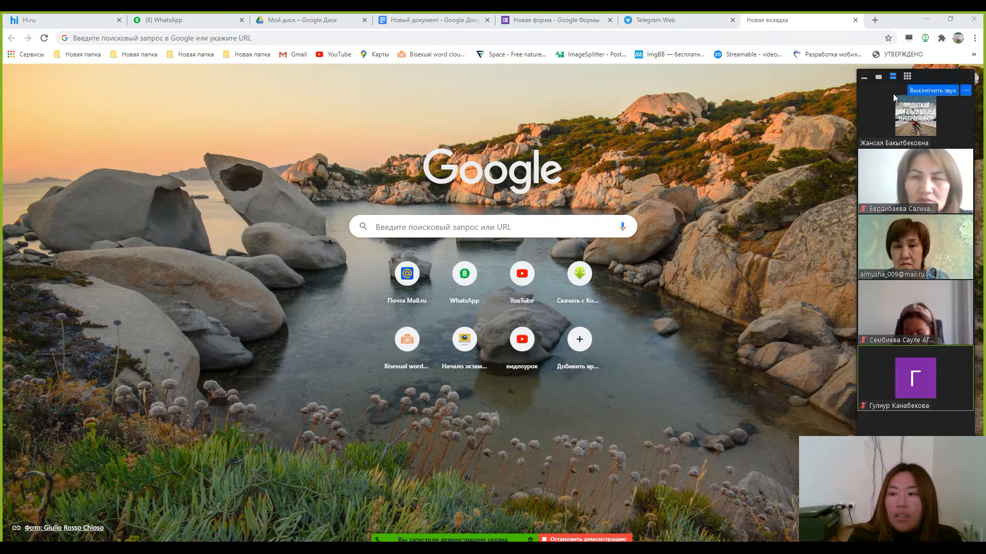
Step: Open Jamboard from the Google apps list, moving the meeting video strip aside so the list is uncovered
{"action": "left_click_drag", "start_coordinate": [935, 77], "coordinate": [811, 105]}
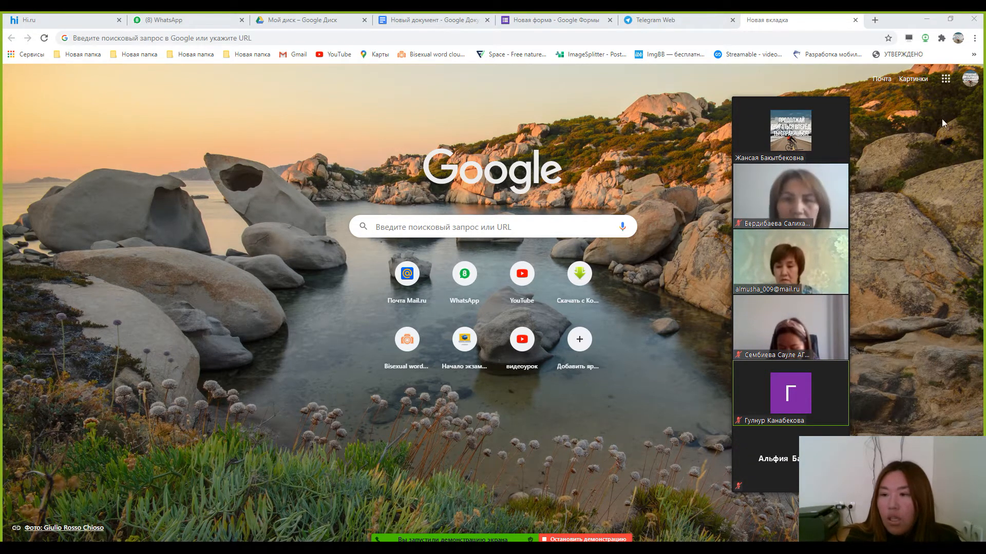
{"action": "left_click", "coordinate": [945, 78]}
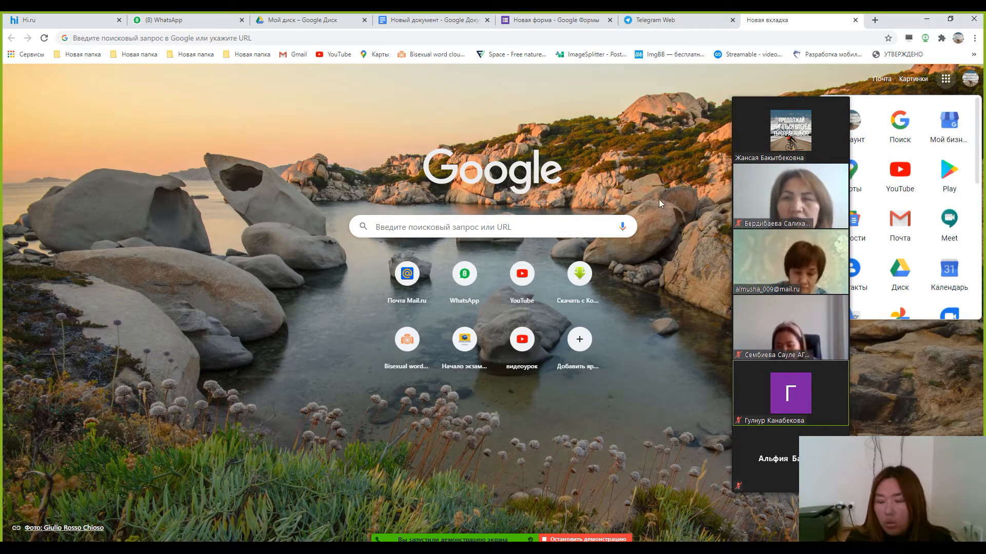
{"action": "mouse_move", "coordinate": [803, 90]}
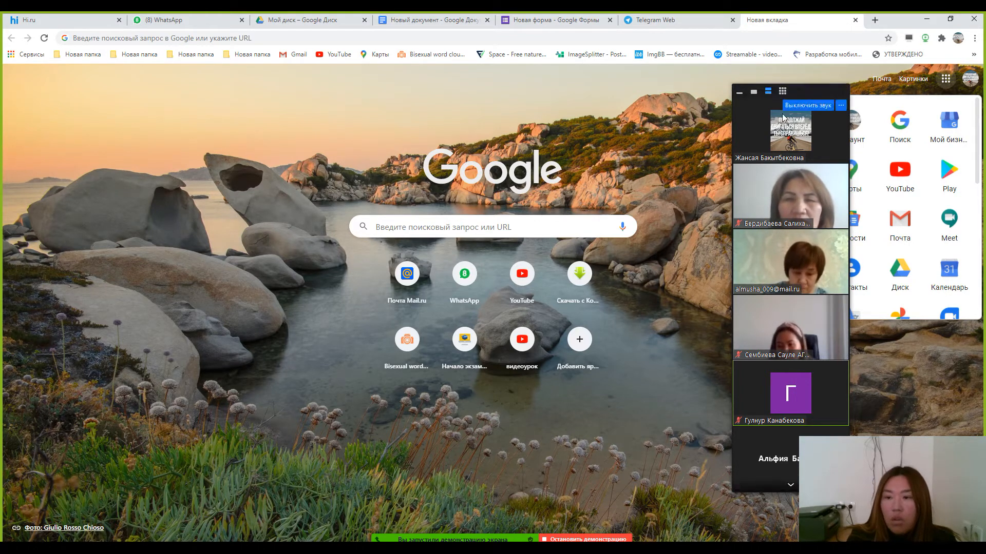
{"action": "left_click_drag", "start_coordinate": [802, 89], "coordinate": [735, 91]}
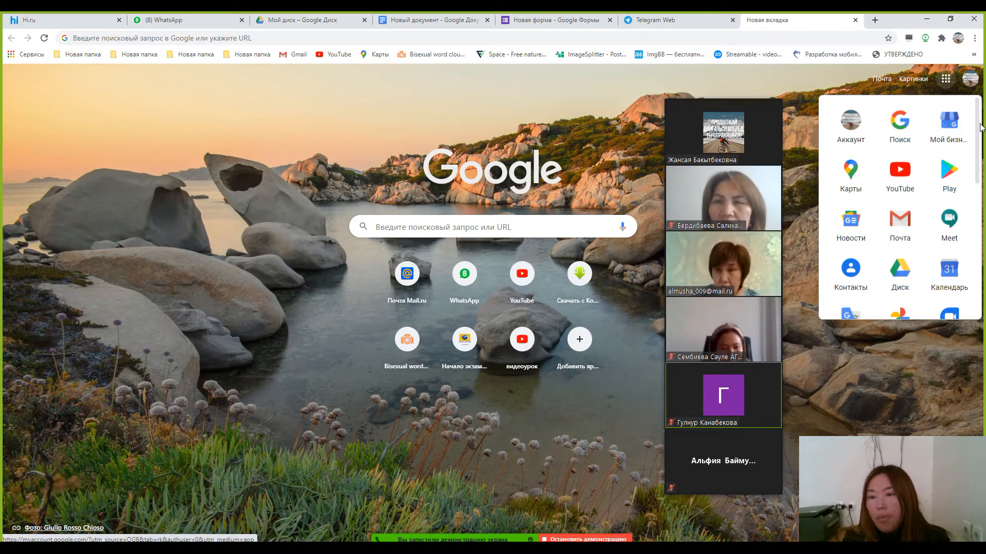
{"action": "scroll", "coordinate": [914, 205], "scroll_direction": "down", "scroll_amount": 3}
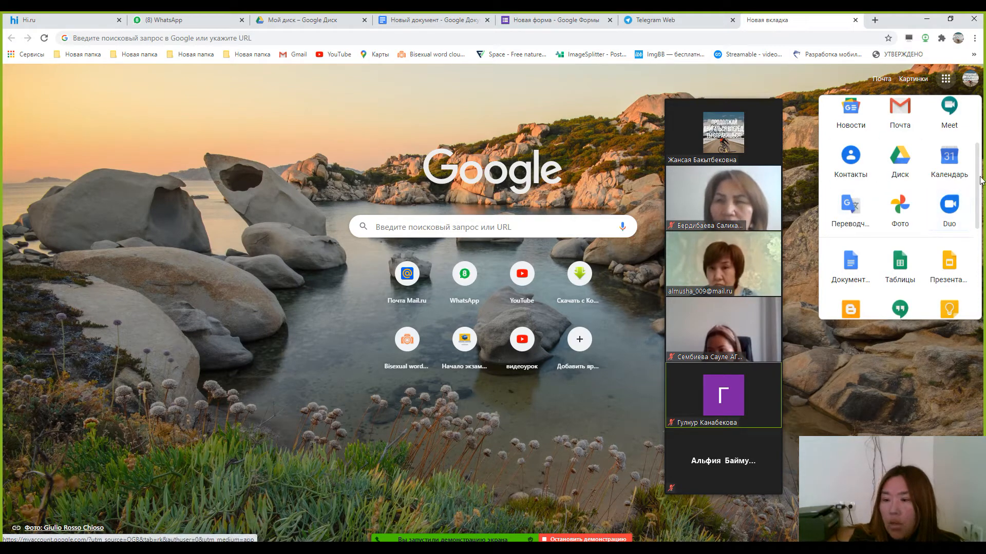
{"action": "scroll", "coordinate": [860, 177], "scroll_direction": "down", "scroll_amount": 3}
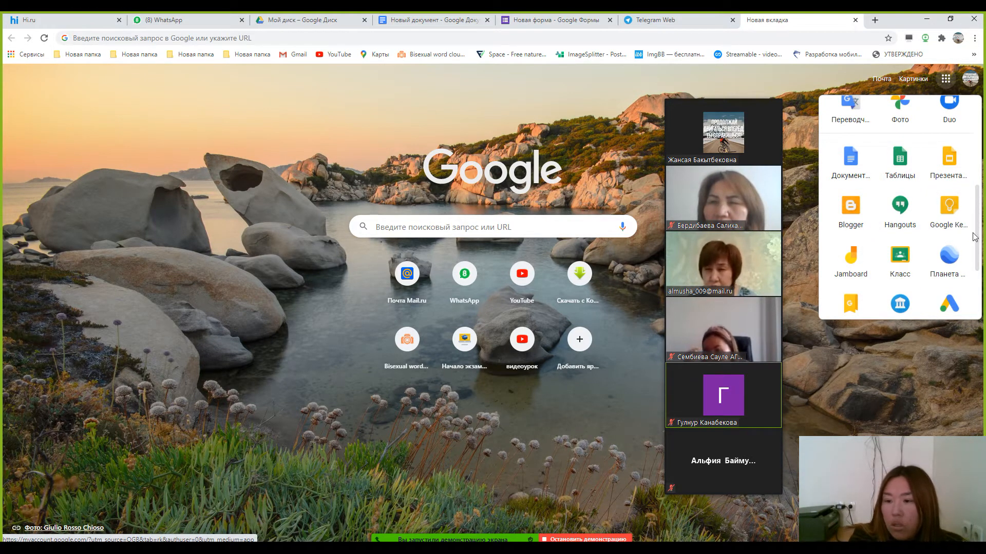
{"action": "scroll", "coordinate": [978, 234], "scroll_direction": "down", "scroll_amount": 3}
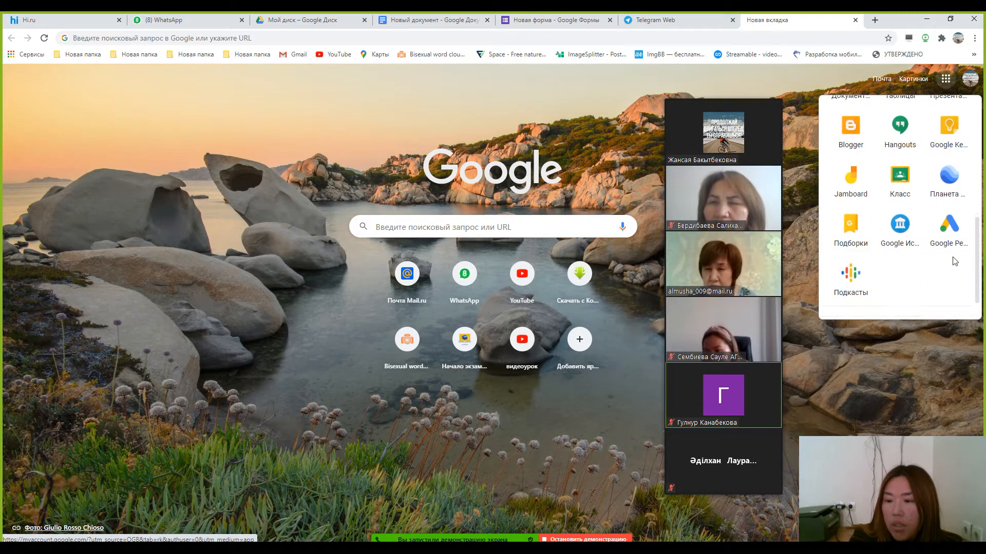
{"action": "left_click", "coordinate": [844, 185]}
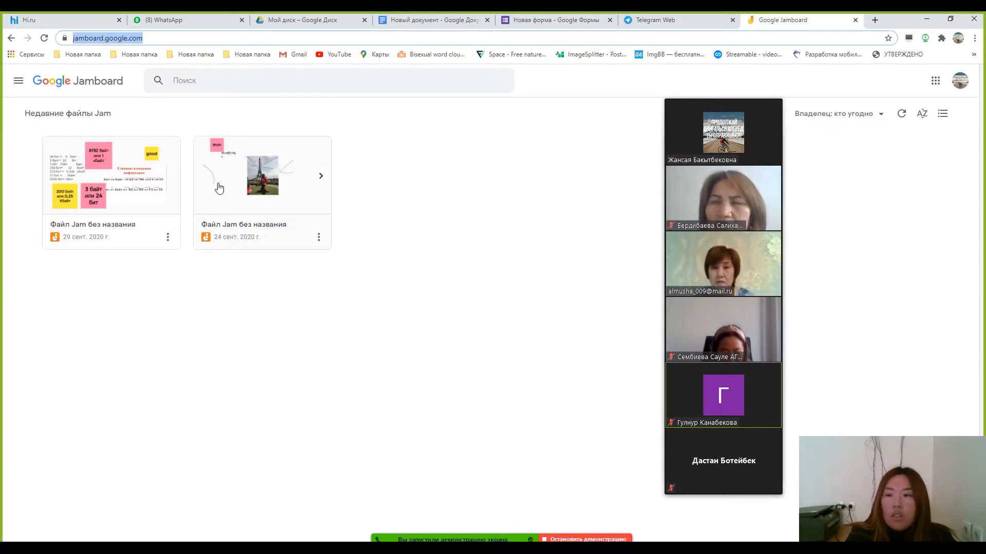
Step: Switch Jamboard to the IT Technology account and create a new blank Jam
{"action": "left_click", "coordinate": [959, 81]}
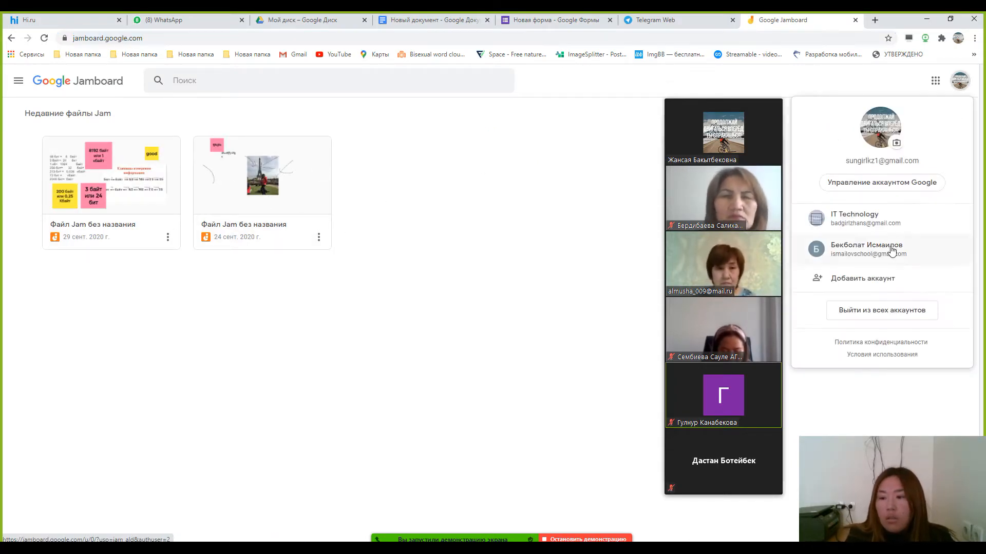
{"action": "left_click", "coordinate": [877, 225]}
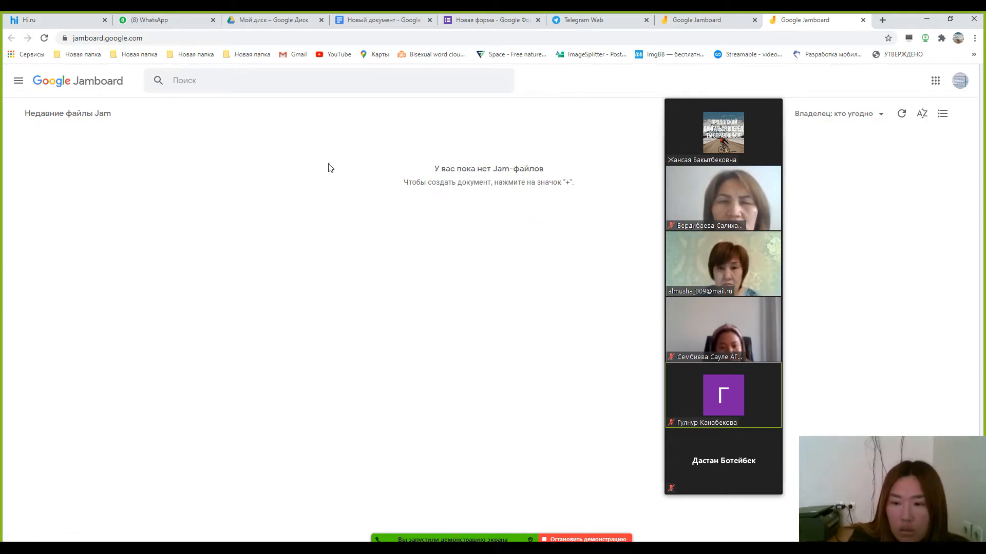
{"action": "mouse_move", "coordinate": [728, 174]}
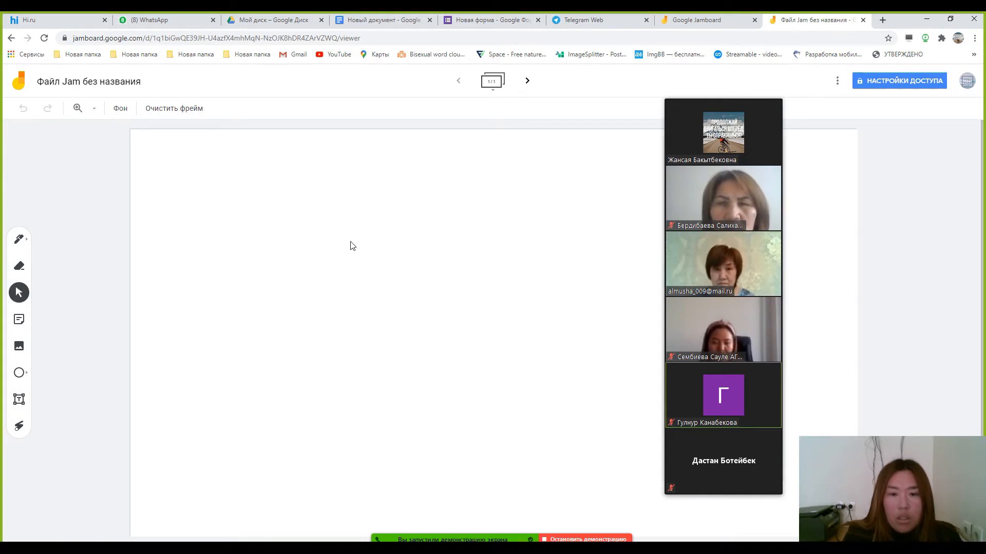
Step: Add a text box reading "Семинар" near the top of the frame and admit the participant waiting to join the meeting
{"action": "left_click_drag", "start_coordinate": [732, 92], "coordinate": [794, 122]}
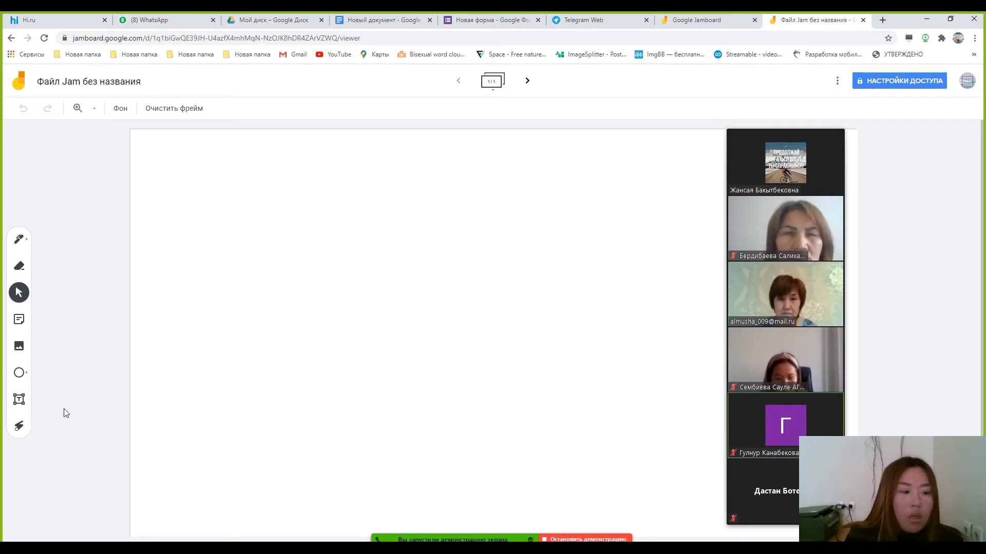
{"action": "left_click", "coordinate": [19, 399]}
{"action": "left_click", "coordinate": [275, 169]}
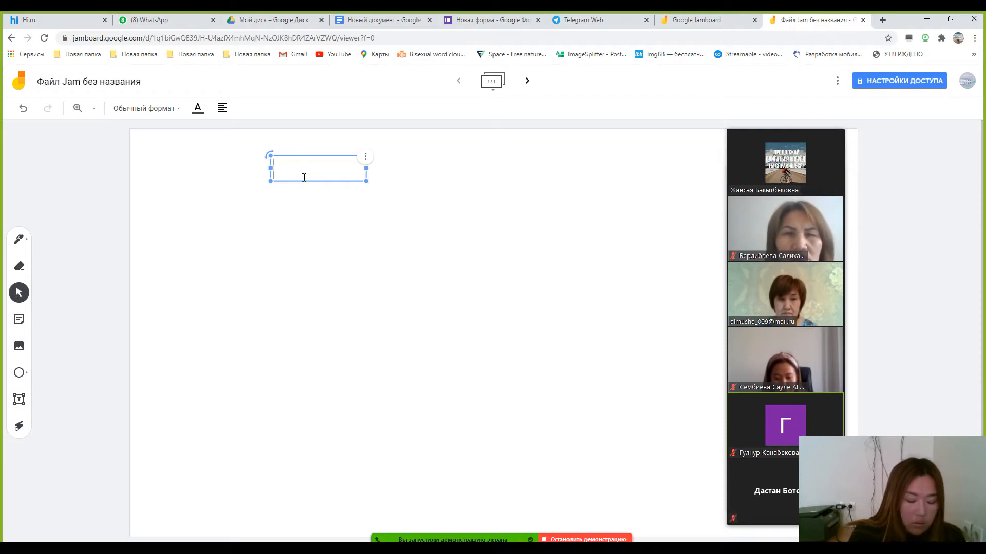
{"action": "type", "text": "Семи"}
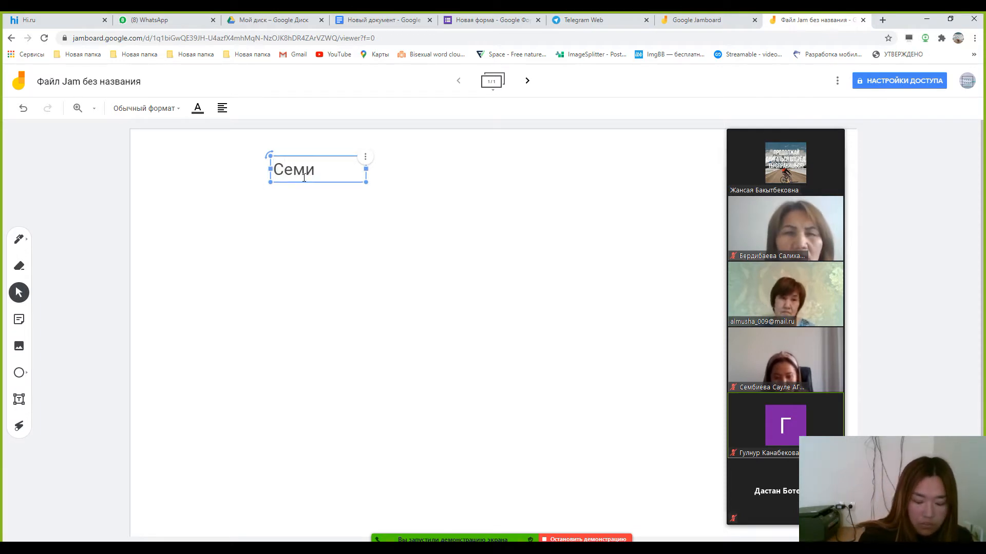
{"action": "type", "text": "нар"}
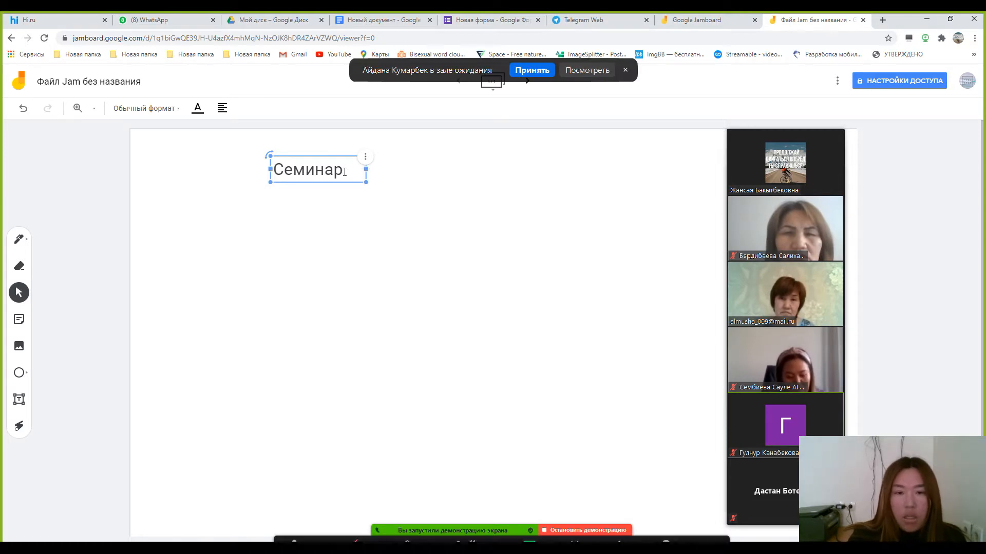
{"action": "left_click", "coordinate": [535, 67]}
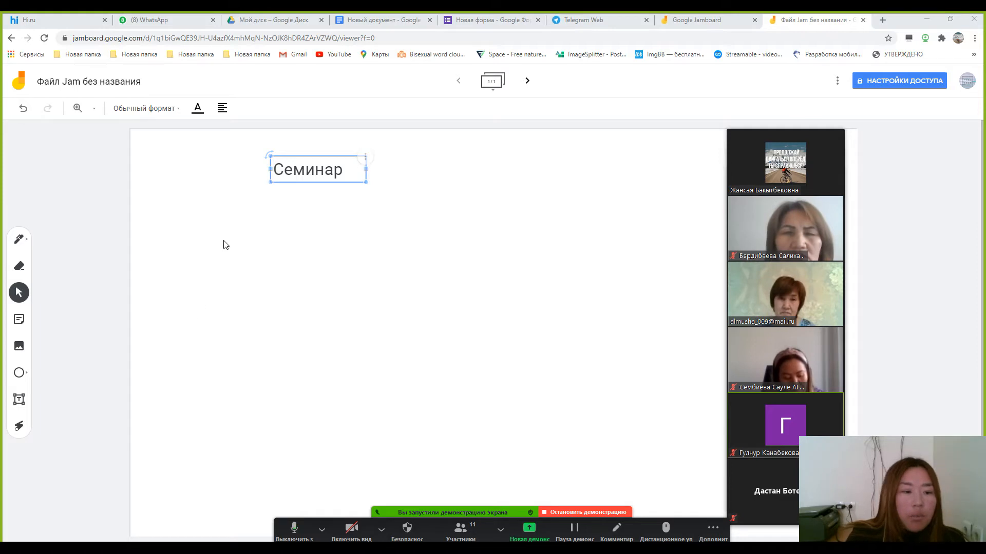
Step: Draw a few freehand pen strokes on the frame below the "Семинар" heading
{"action": "left_click", "coordinate": [19, 239]}
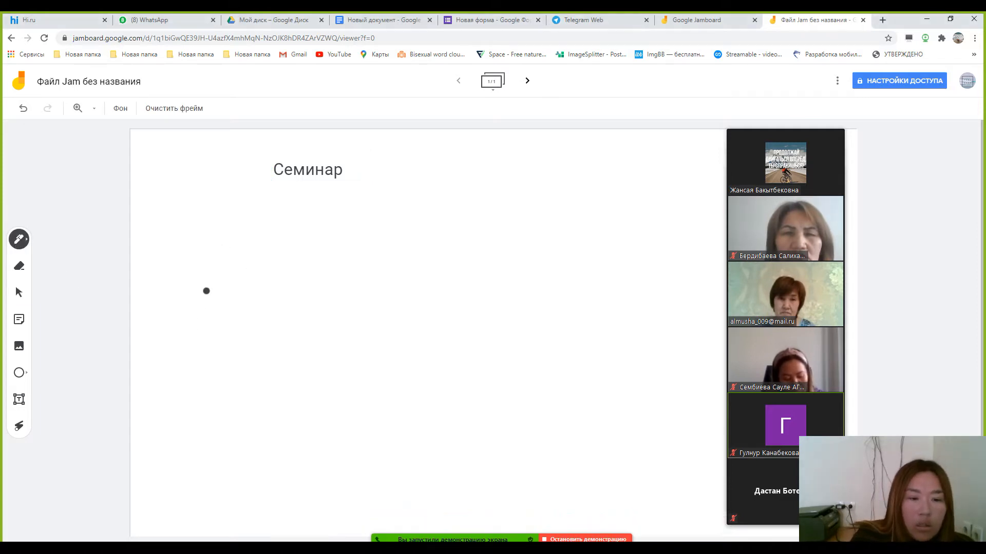
{"action": "left_click_drag", "start_coordinate": [198, 290], "coordinate": [255, 274]}
{"action": "left_click_drag", "start_coordinate": [296, 224], "coordinate": [283, 296]}
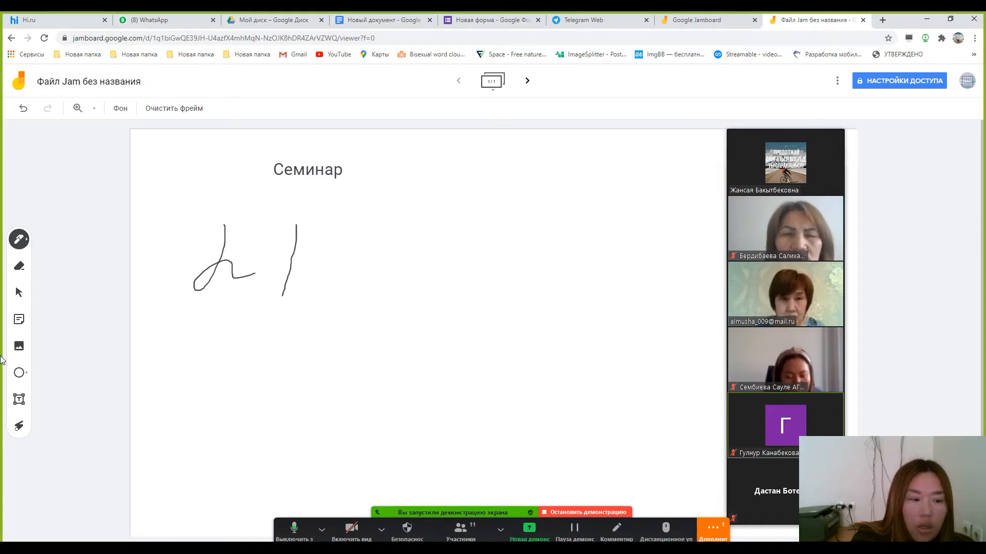
{"action": "left_click", "coordinate": [19, 399]}
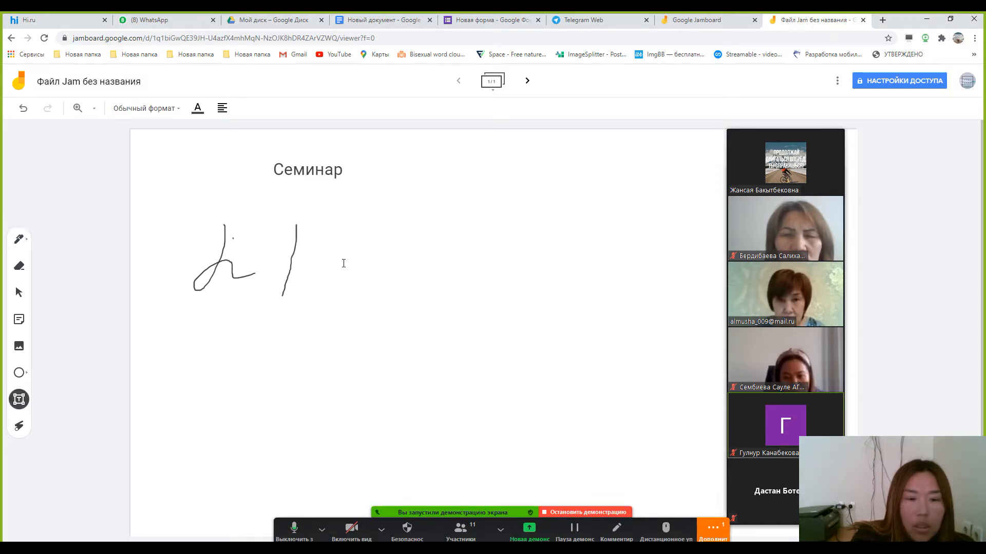
{"action": "left_click", "coordinate": [342, 245]}
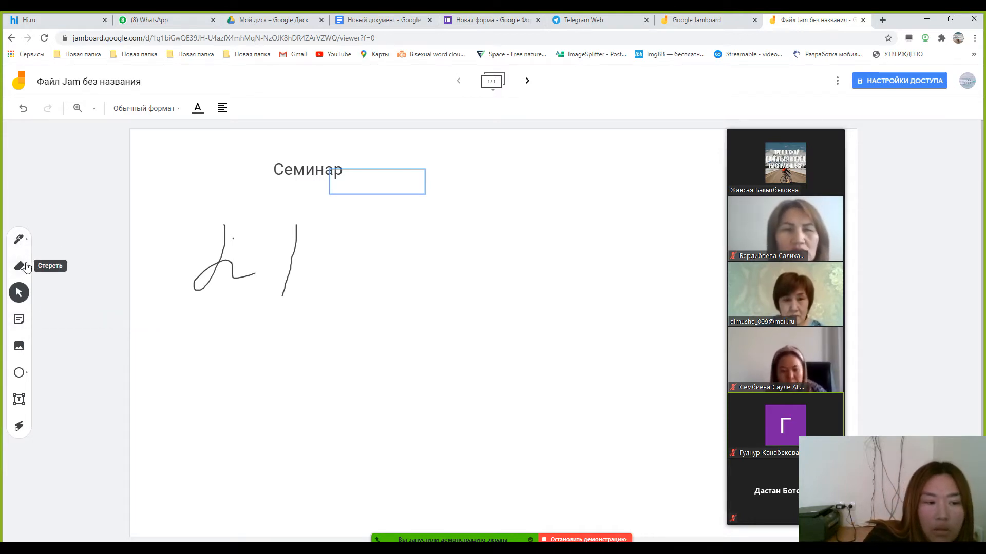
Step: Add three sticky notes: a yellow one reading "роапрваывлра", a pink one "ипывпиыв" and a blue one "впивпи"
{"action": "left_click", "coordinate": [22, 322]}
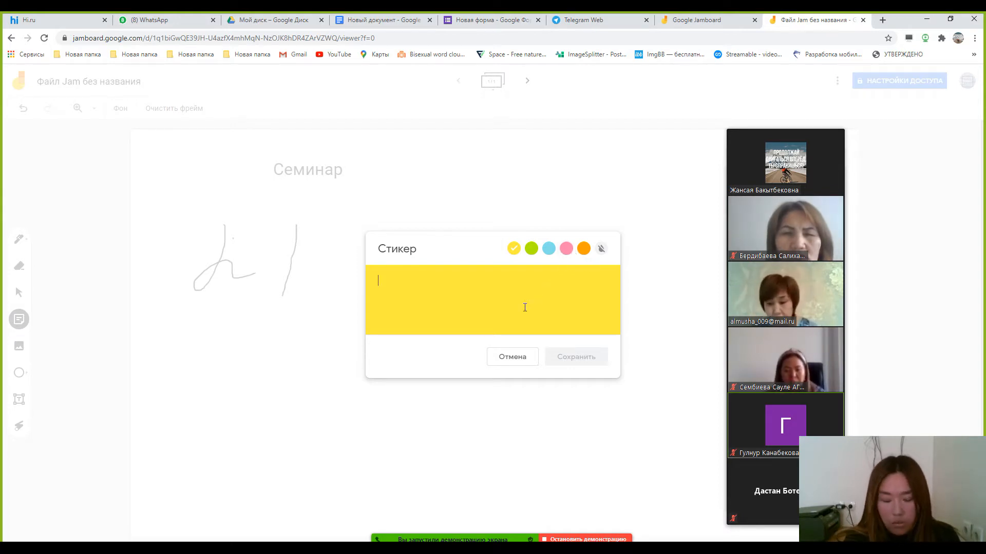
{"action": "type", "text": "роапрваывлра"}
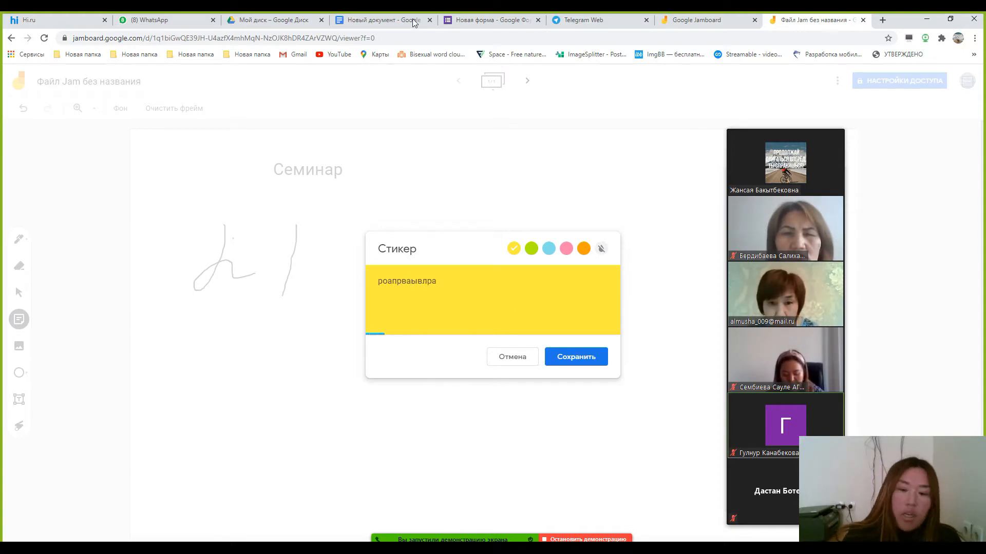
{"action": "left_click", "coordinate": [592, 362]}
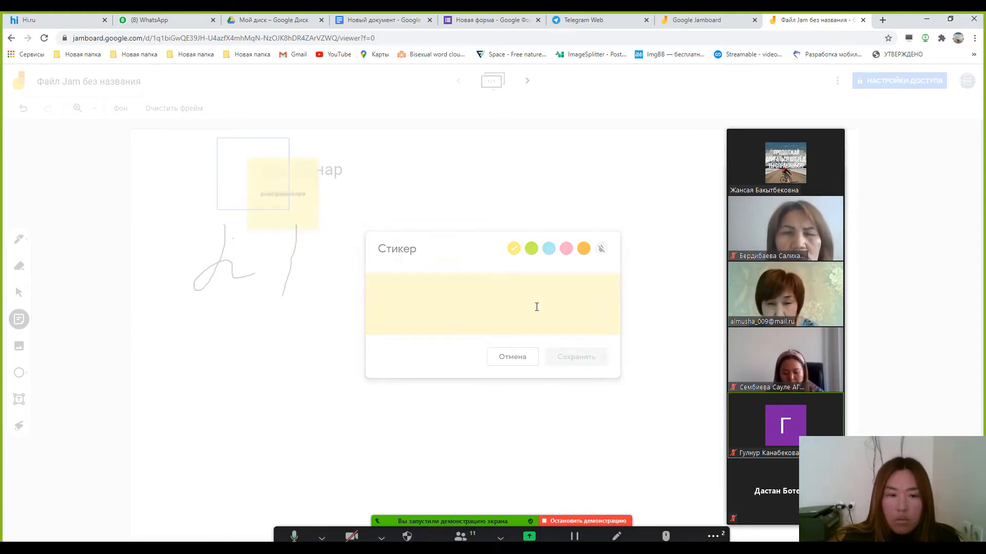
{"action": "left_click", "coordinate": [566, 249]}
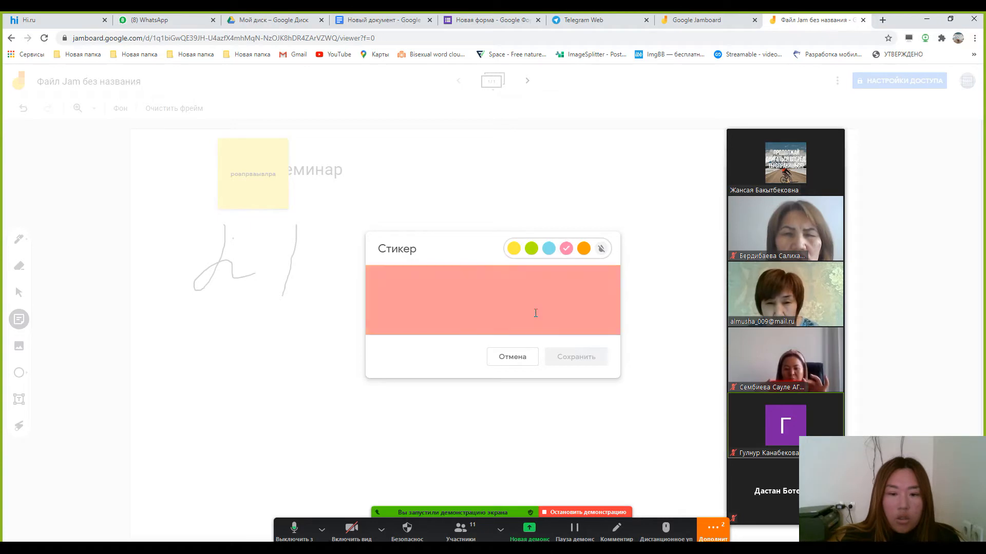
{"action": "type", "text": "ипывпиыв"}
{"action": "left_click", "coordinate": [576, 357]}
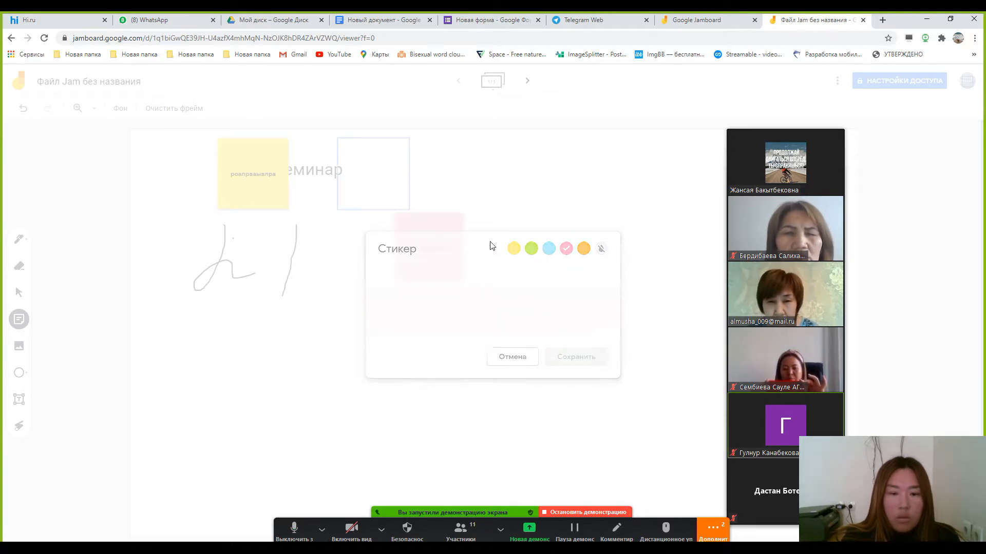
{"action": "left_click", "coordinate": [548, 248]}
{"action": "type", "text": "впивпи"}
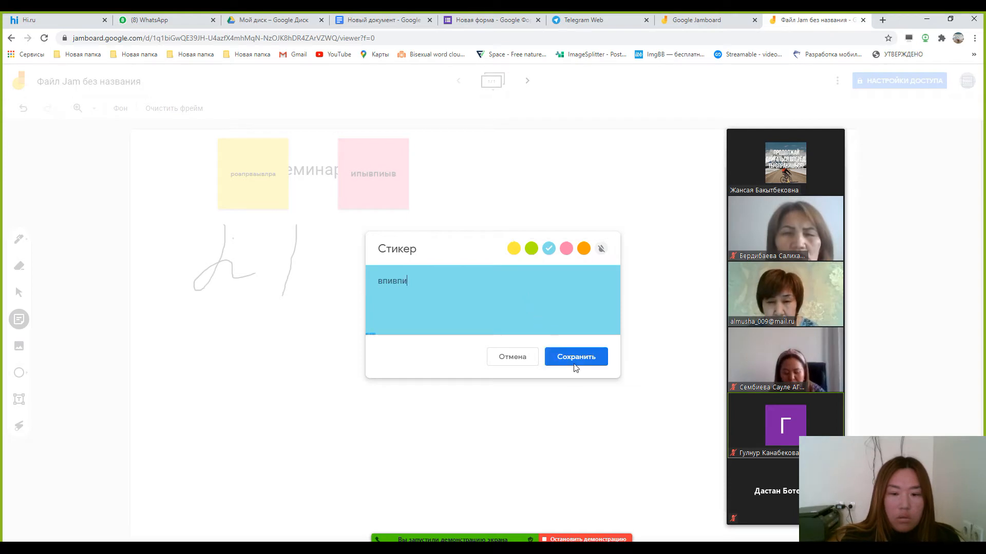
{"action": "left_click", "coordinate": [576, 357]}
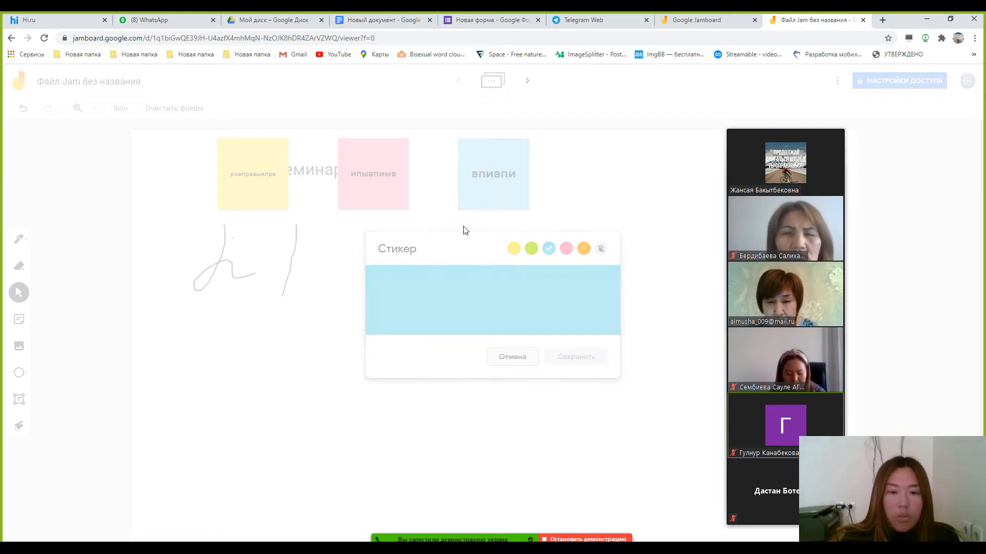
Step: Arrange the sticky notes in a column along the frame's left side, with pink above yellow and blue lowest
{"action": "left_click_drag", "start_coordinate": [261, 174], "coordinate": [214, 345]}
{"action": "left_click_drag", "start_coordinate": [386, 160], "coordinate": [208, 223]}
{"action": "left_click_drag", "start_coordinate": [474, 154], "coordinate": [179, 438]}
{"action": "left_click_drag", "start_coordinate": [209, 337], "coordinate": [190, 342]}
{"action": "left_click_drag", "start_coordinate": [223, 212], "coordinate": [223, 211]}
Step: Check the actions available for the yellow note, and shift the note slightly right to line up with the other two
{"action": "left_click", "coordinate": [194, 335]}
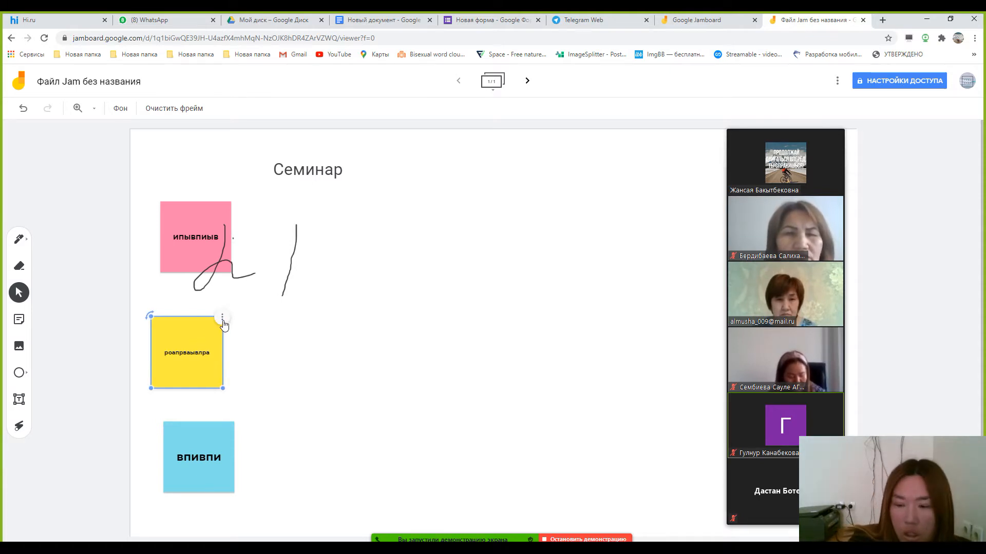
{"action": "left_click", "coordinate": [223, 318]}
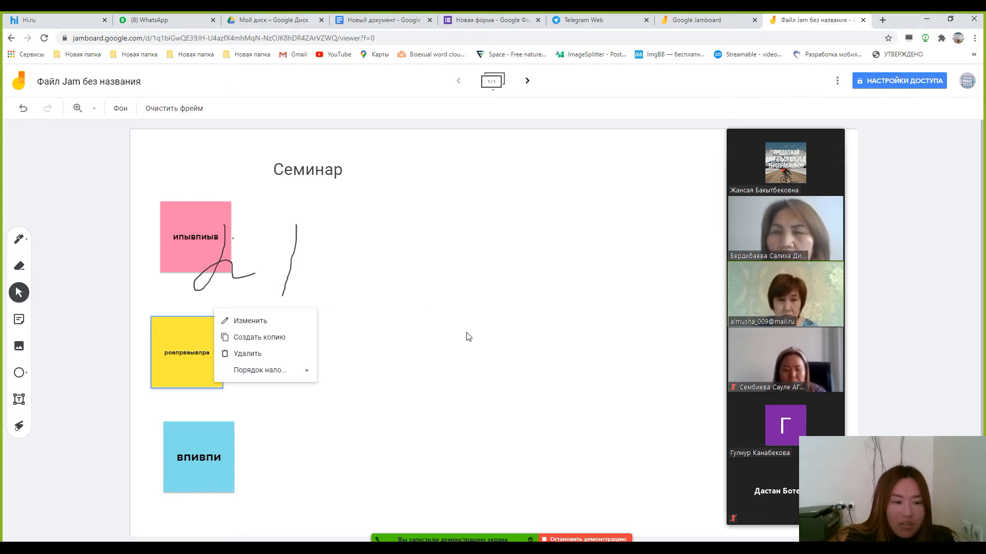
{"action": "left_click", "coordinate": [343, 446]}
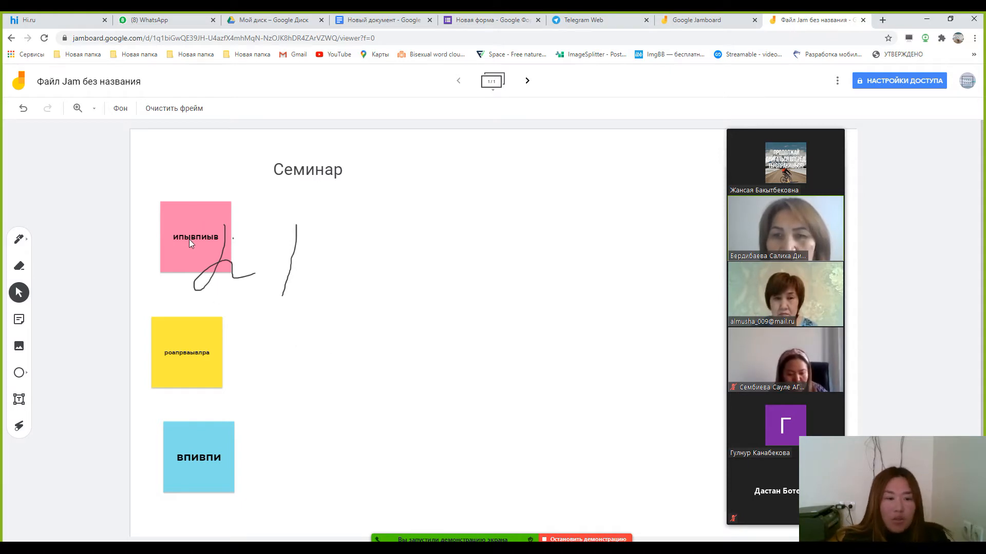
{"action": "left_click", "coordinate": [182, 345]}
{"action": "left_click_drag", "start_coordinate": [182, 345], "coordinate": [197, 337]}
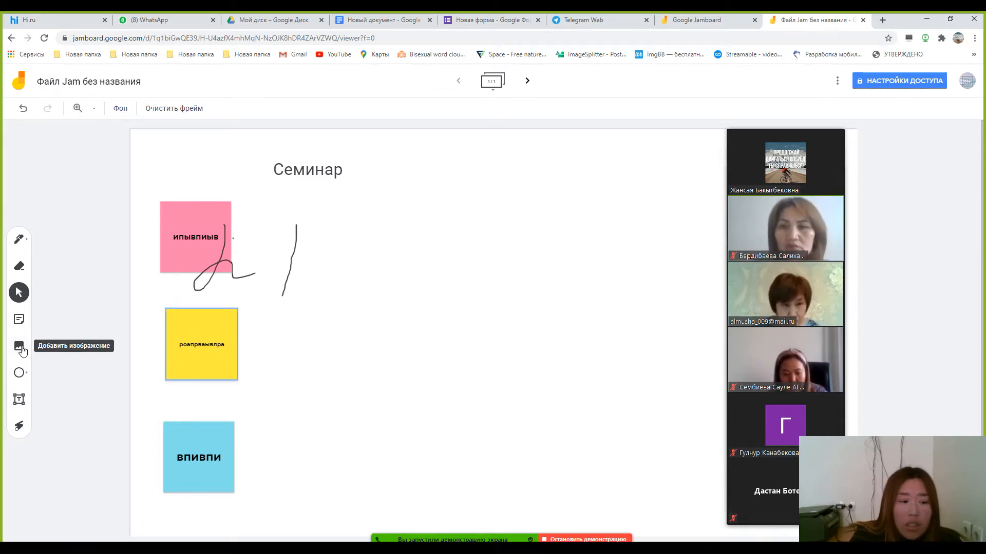
Step: Insert the "FEEL GOOD" picture from the profile photos album in Google Photos and place it beside the yellow and blue notes
{"action": "left_click", "coordinate": [22, 348]}
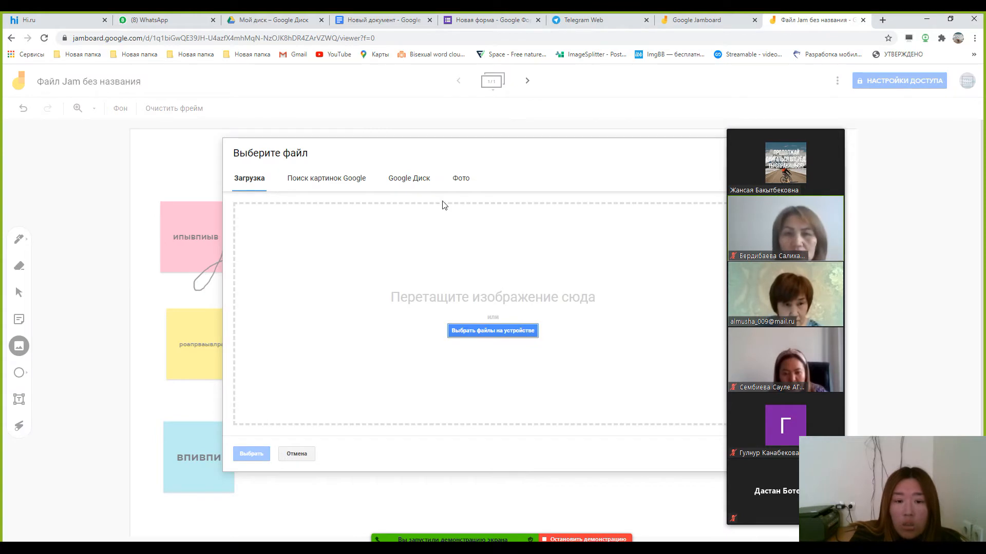
{"action": "left_click", "coordinate": [458, 182]}
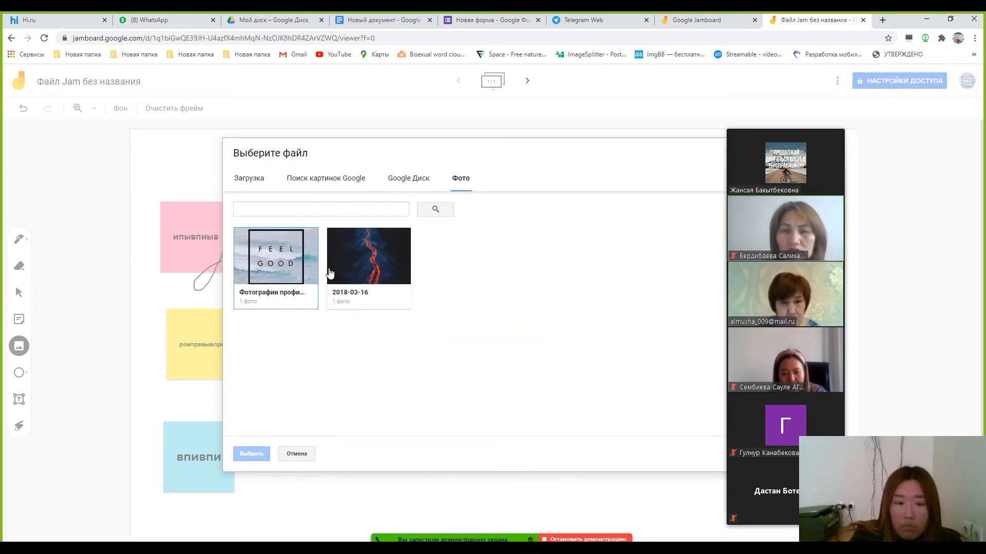
{"action": "left_click", "coordinate": [288, 267]}
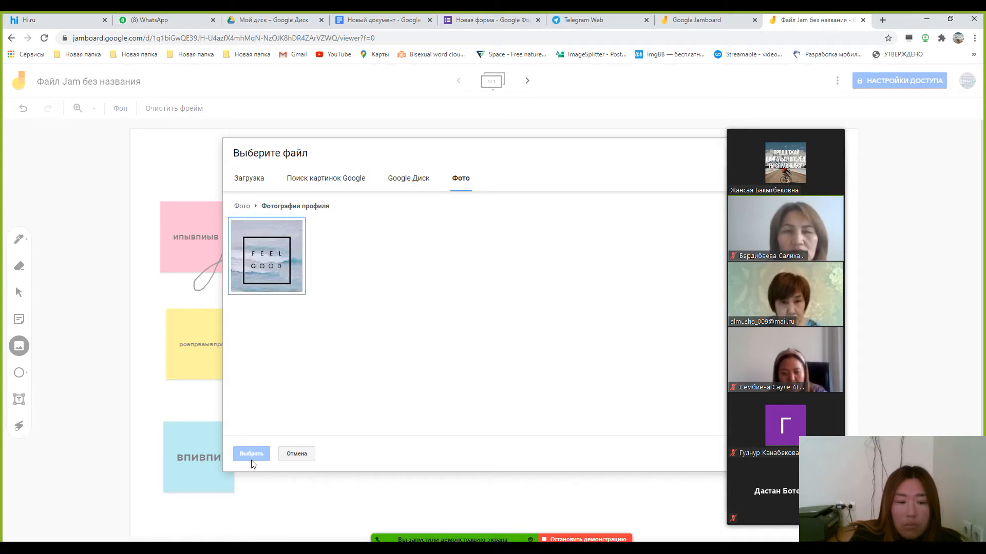
{"action": "left_click", "coordinate": [273, 291]}
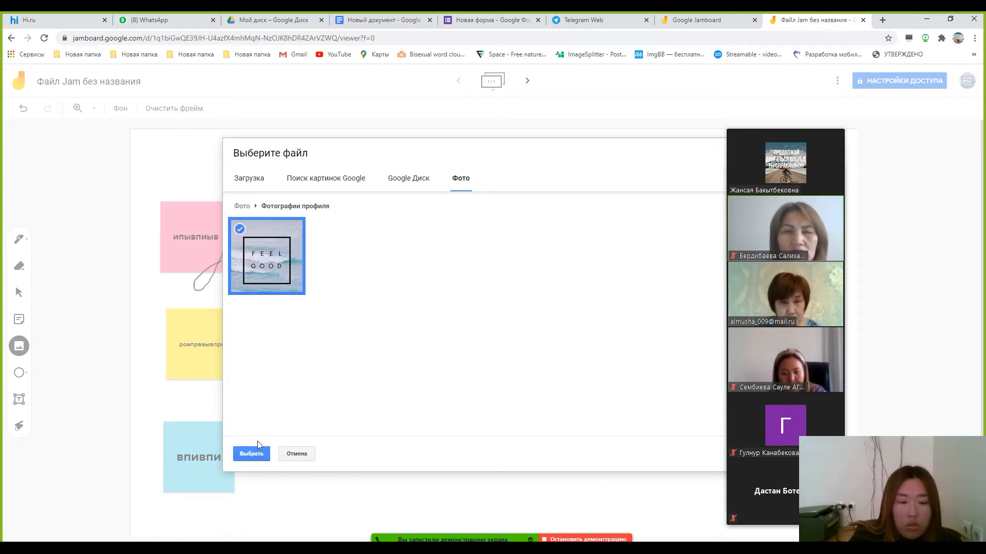
{"action": "left_click", "coordinate": [252, 454]}
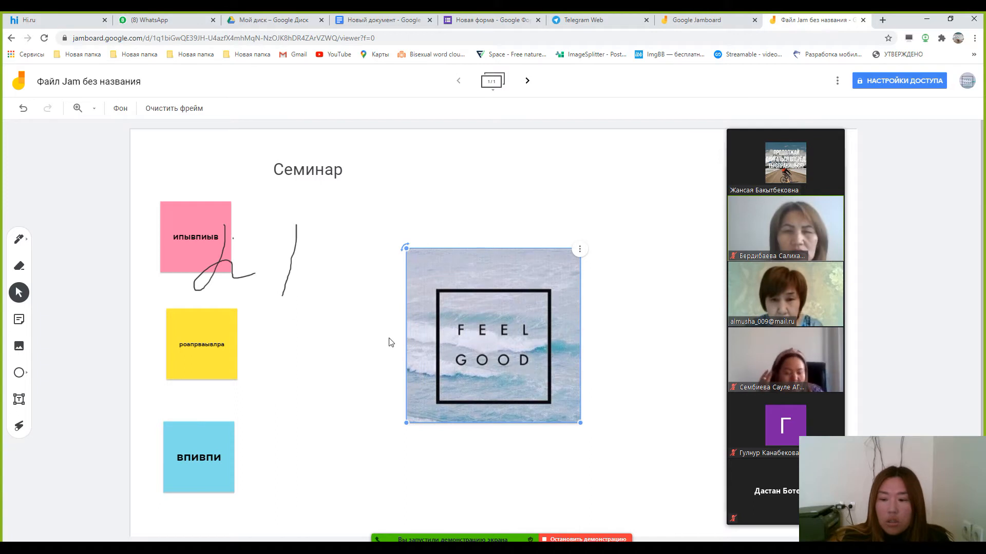
{"action": "left_click_drag", "start_coordinate": [488, 304], "coordinate": [370, 375]}
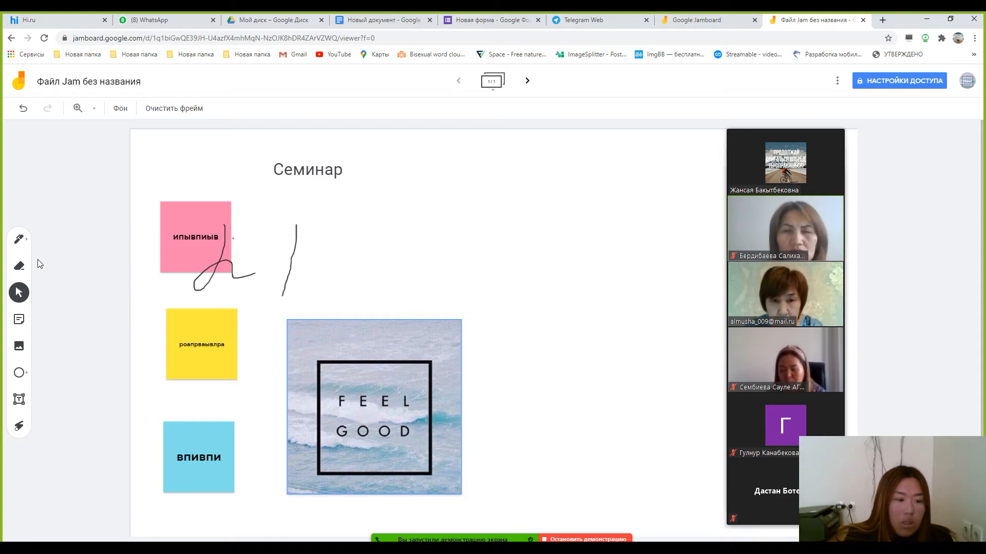
Step: Draw a freehand arrow pointing down at the picture, and add the text "оьспь" above the picture beside the arrow
{"action": "left_click", "coordinate": [18, 239]}
{"action": "left_click_drag", "start_coordinate": [430, 232], "coordinate": [415, 345]}
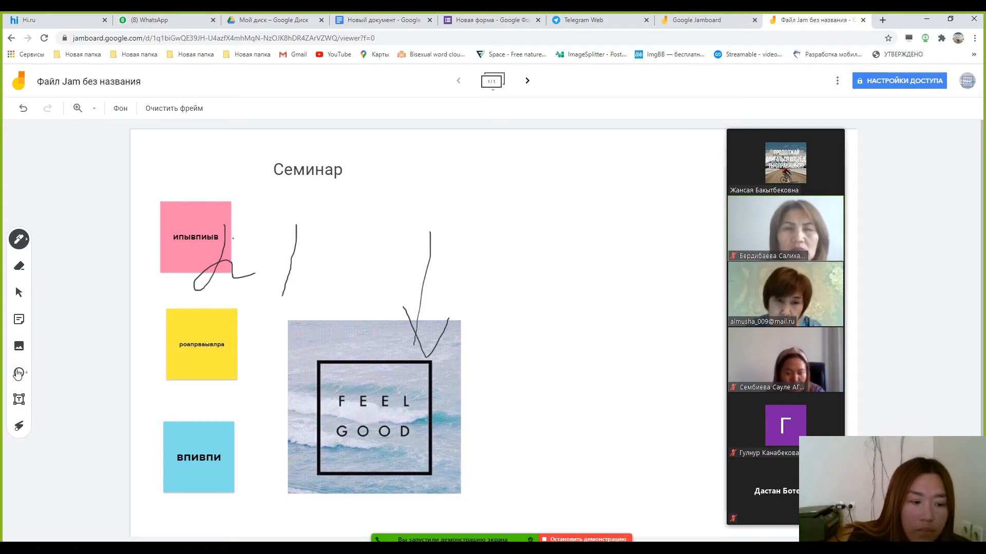
{"action": "left_click", "coordinate": [19, 401]}
{"action": "left_click_drag", "start_coordinate": [316, 146], "coordinate": [413, 171]}
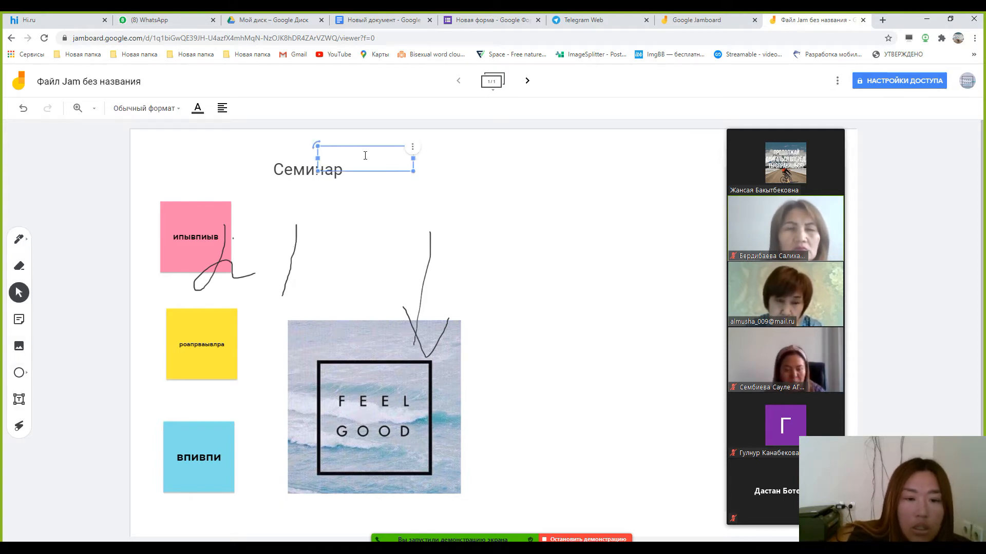
{"action": "type", "text": "оьспь"}
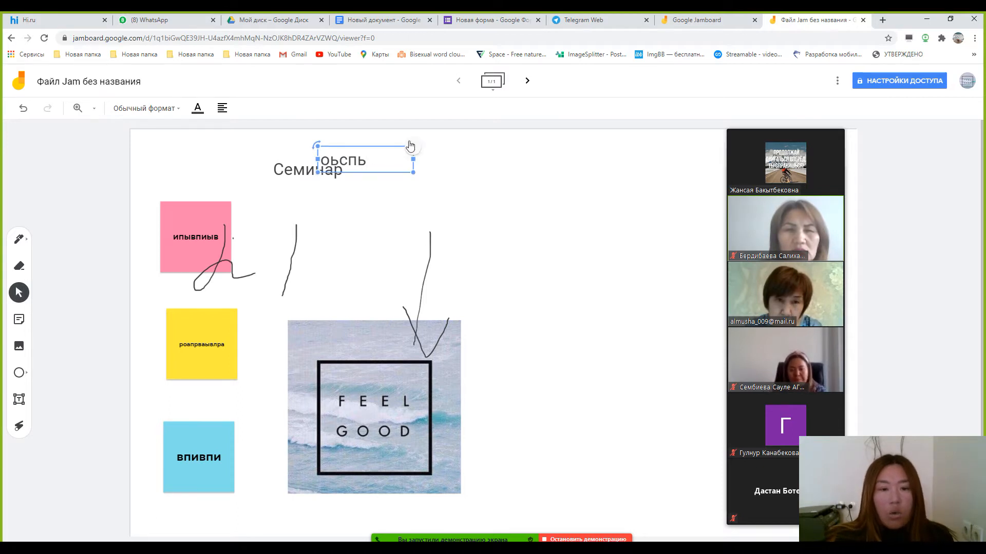
{"action": "left_click_drag", "start_coordinate": [395, 148], "coordinate": [386, 251]}
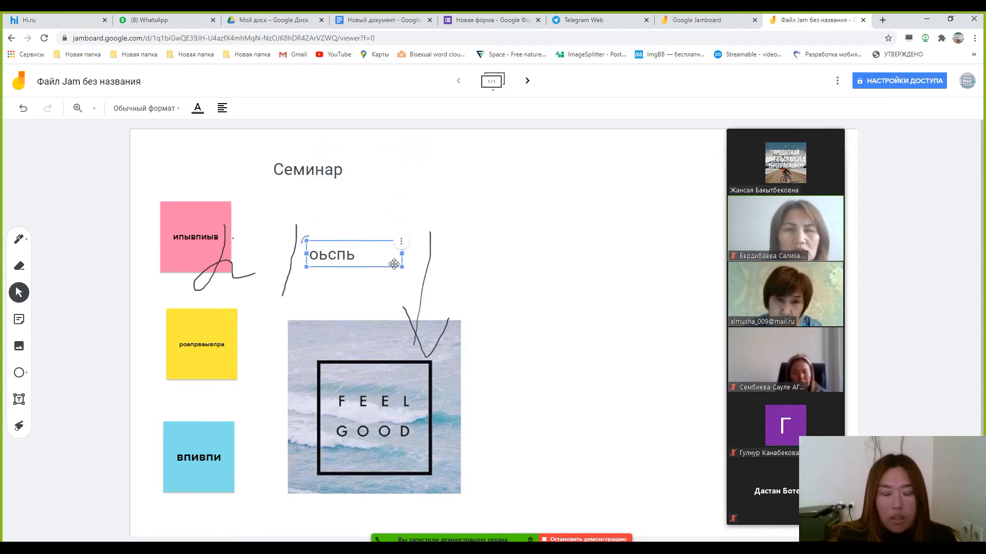
{"action": "left_click", "coordinate": [513, 239]}
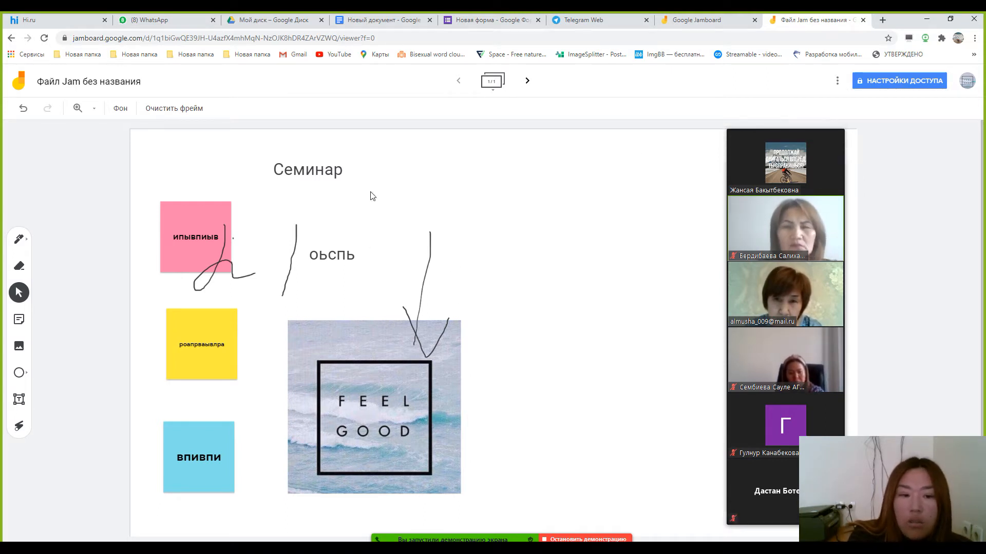
Step: Examine the Jam's sharing settings, including adding people and copying the link, and close them without changing access
{"action": "left_click", "coordinate": [900, 81]}
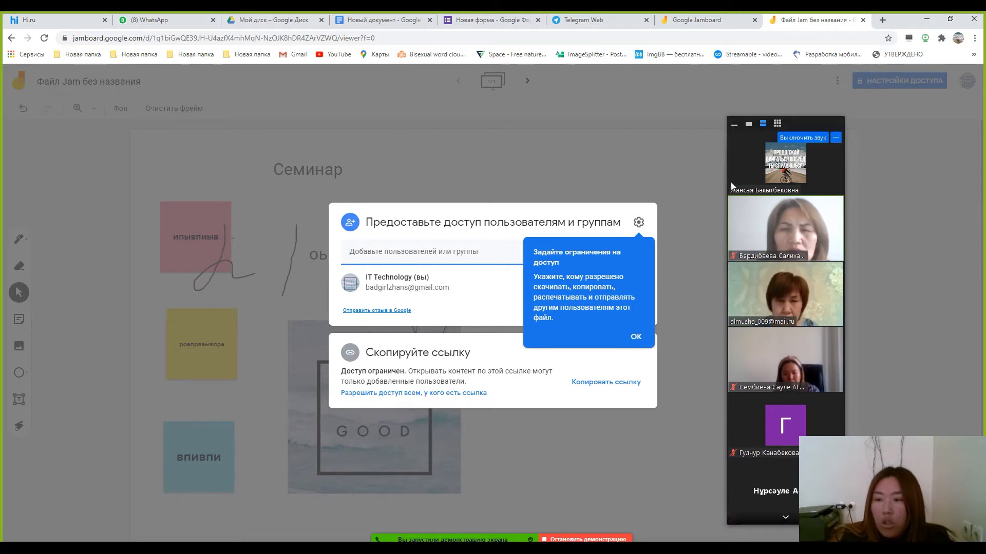
{"action": "left_click", "coordinate": [409, 249]}
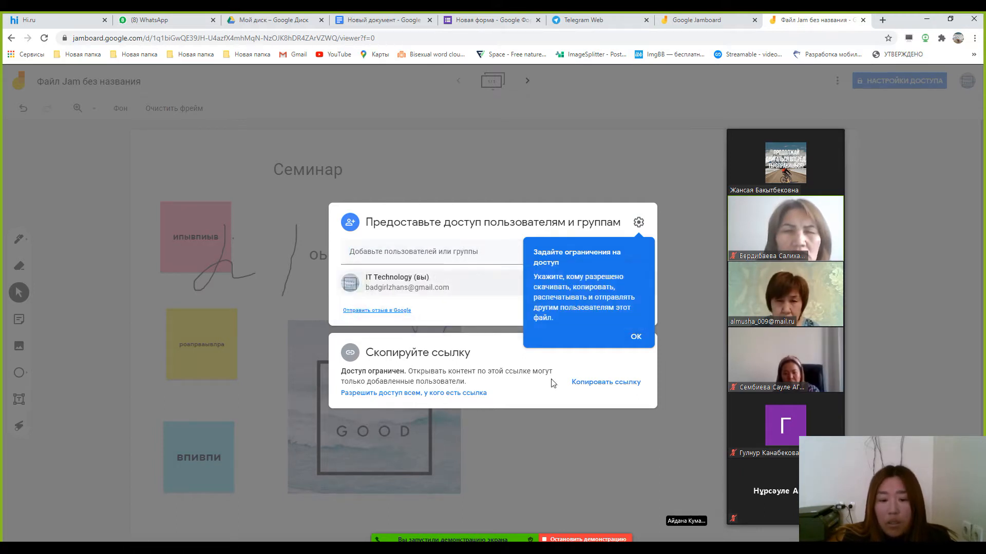
{"action": "left_click", "coordinate": [634, 336]}
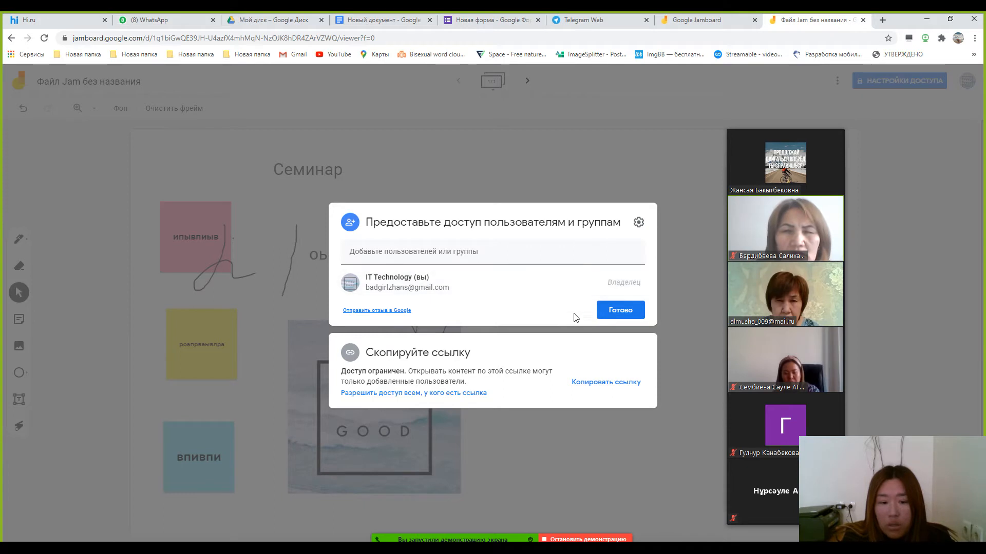
{"action": "left_click", "coordinate": [669, 312]}
{"action": "left_click", "coordinate": [184, 235]}
{"action": "left_click", "coordinate": [333, 269]}
{"action": "left_click", "coordinate": [340, 170]}
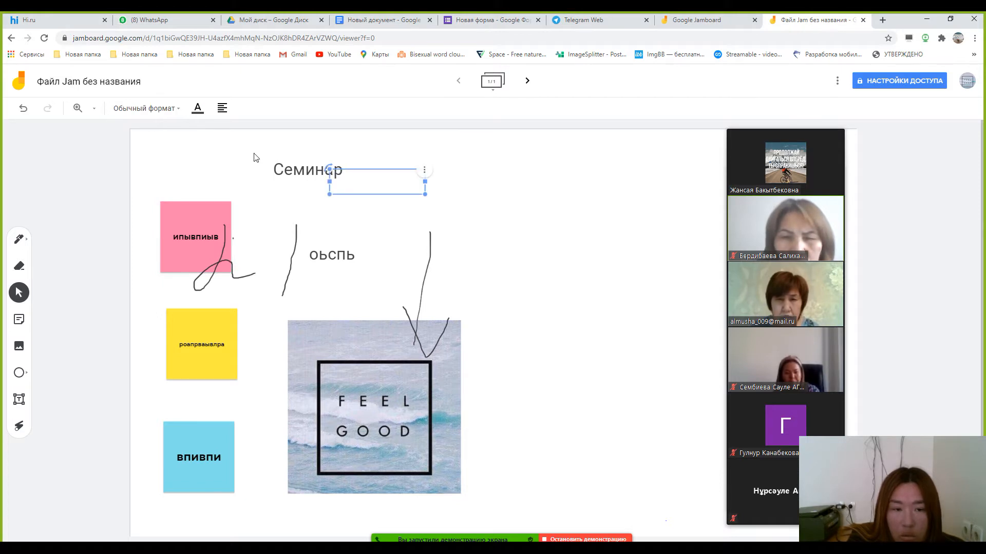
{"action": "left_click", "coordinate": [308, 169]}
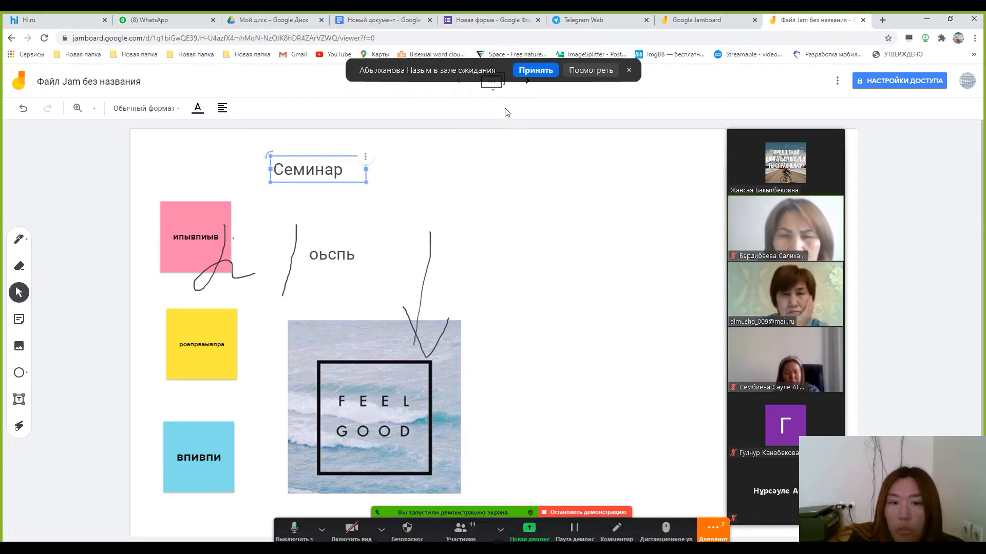
Step: Admit the waiting participant to the Zoom meeting, and add a text box reading "ораь" beside the upper end of the arrow
{"action": "left_click", "coordinate": [534, 71]}
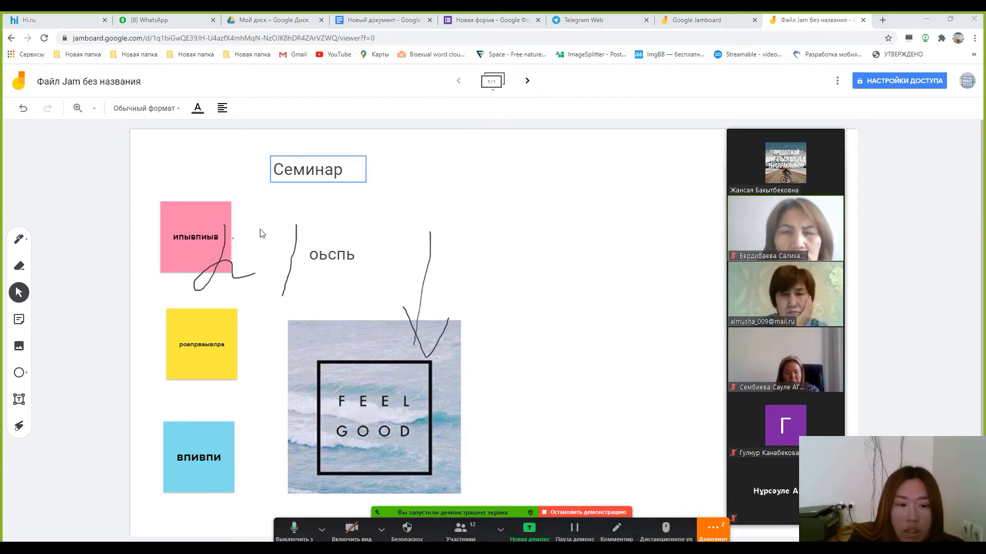
{"action": "key", "text": "t"}
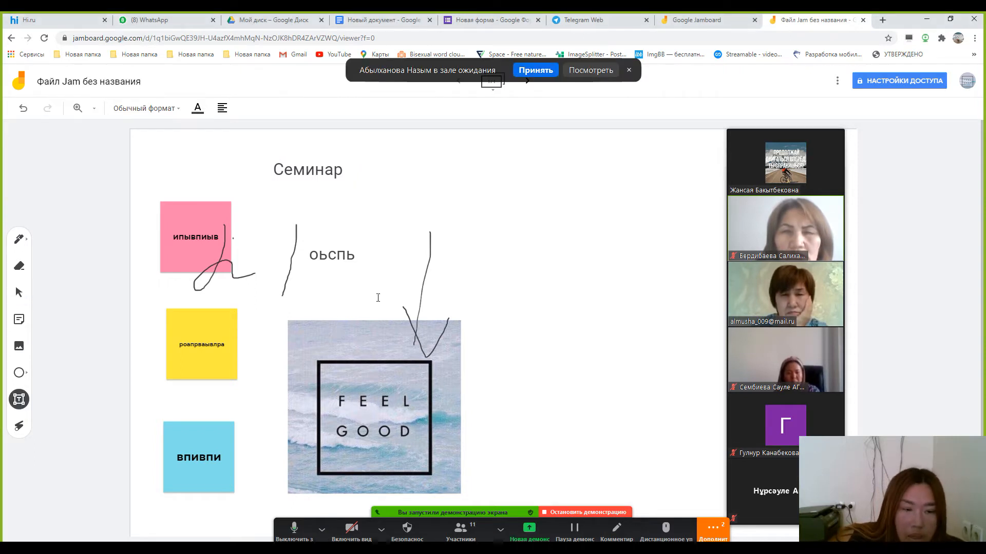
{"action": "left_click", "coordinate": [449, 233]}
{"action": "type", "text": "ораь"}
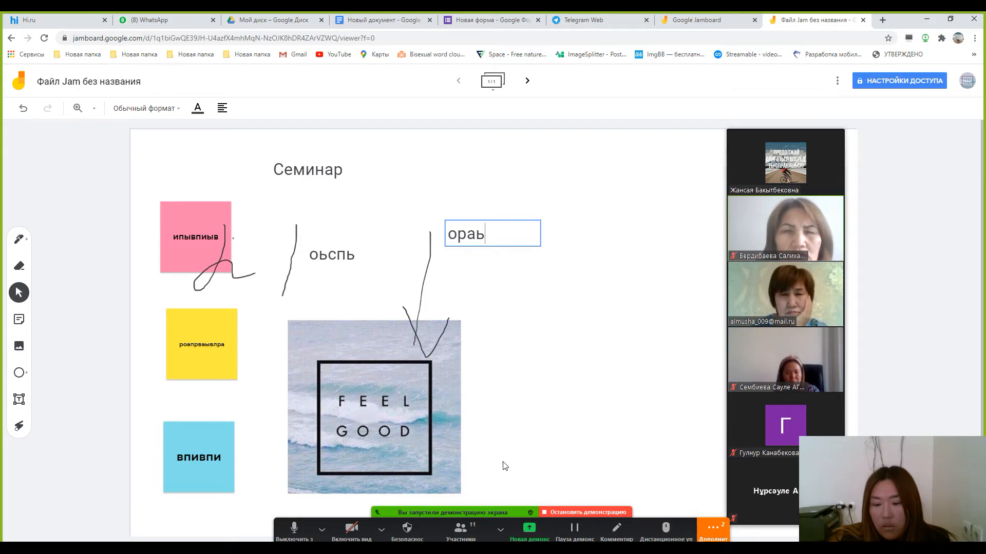
Step: Check the Zoom meeting's participant list and minimize it
{"action": "left_click", "coordinate": [460, 531]}
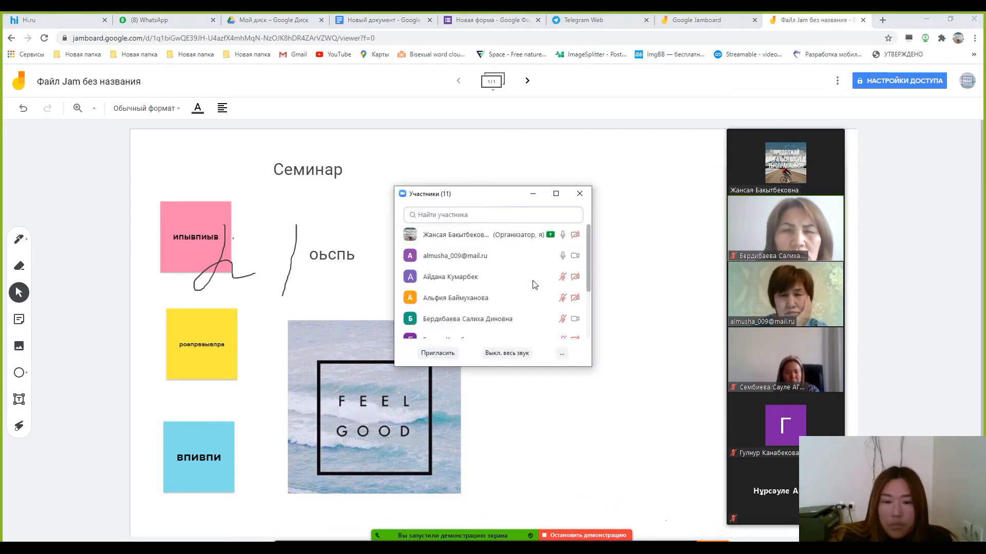
{"action": "left_click", "coordinate": [532, 194]}
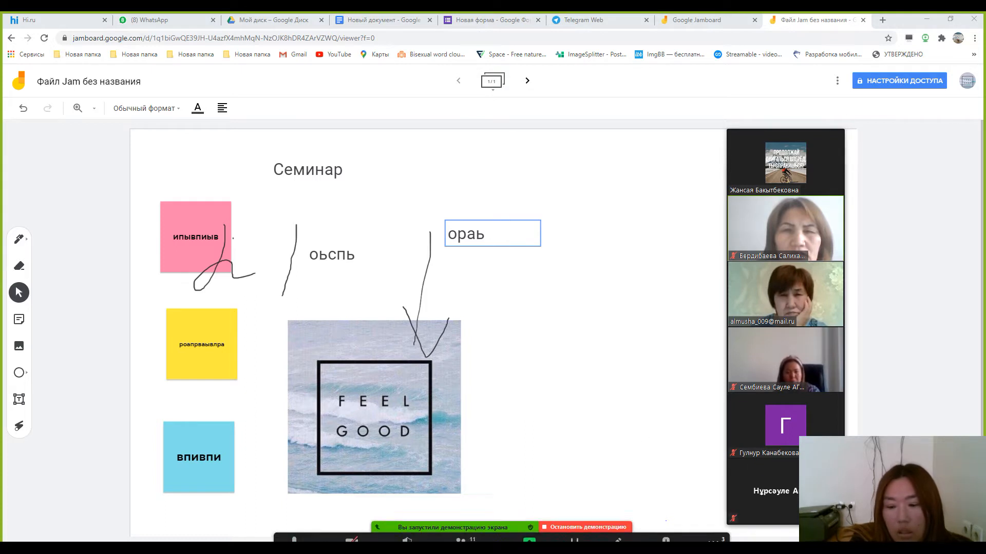
Step: Add a blank second frame to the Jam and look through its background options, keeping the plain white background
{"action": "left_click", "coordinate": [527, 80]}
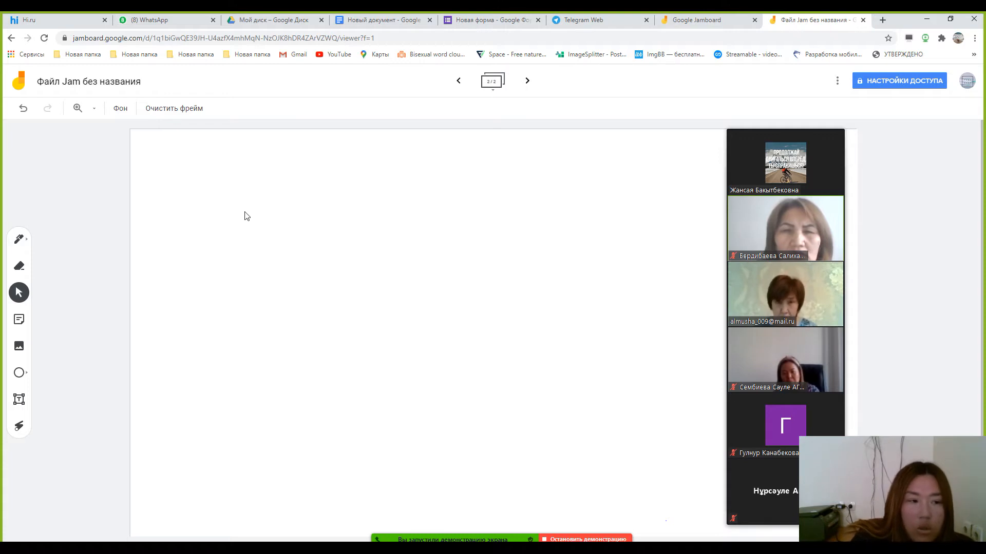
{"action": "left_click", "coordinate": [119, 109]}
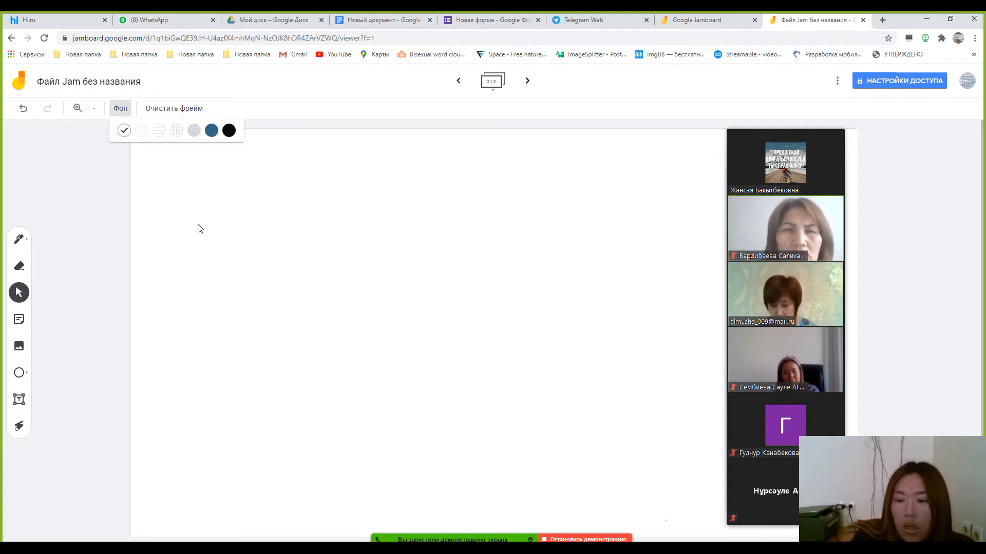
{"action": "left_click", "coordinate": [220, 216]}
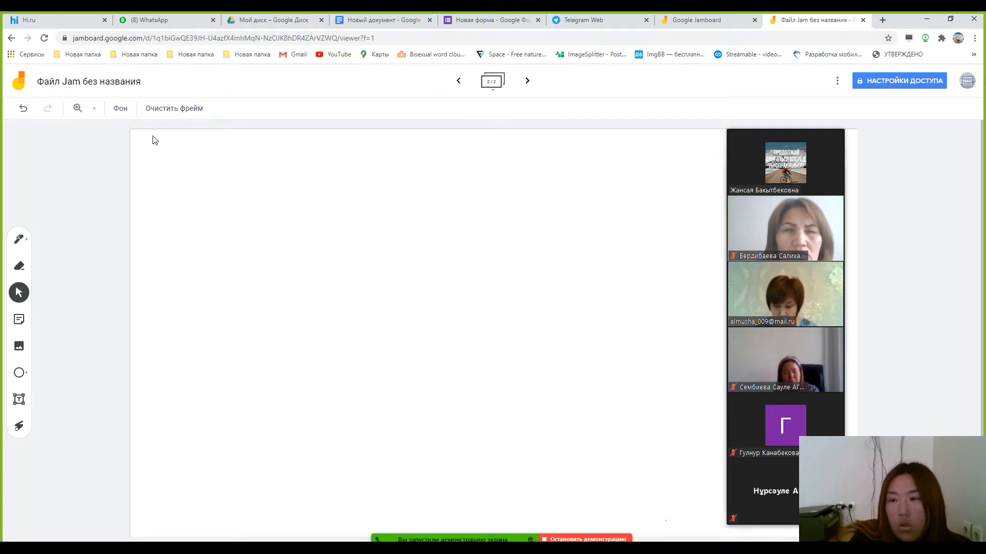
Step: Return to the first frame and open the Jam's file actions, moving the meeting's video panel aside to uncover them
{"action": "left_click", "coordinate": [458, 81]}
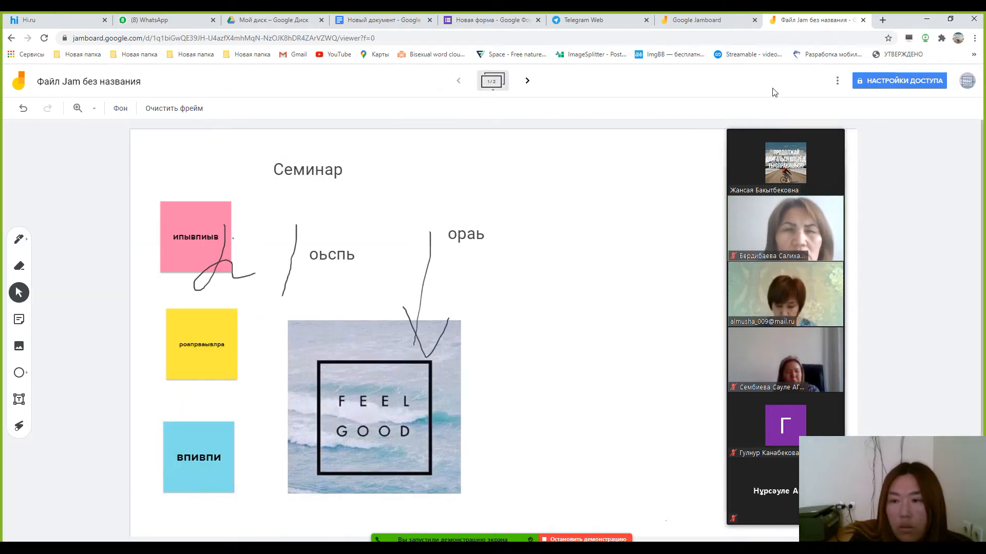
{"action": "left_click", "coordinate": [837, 81]}
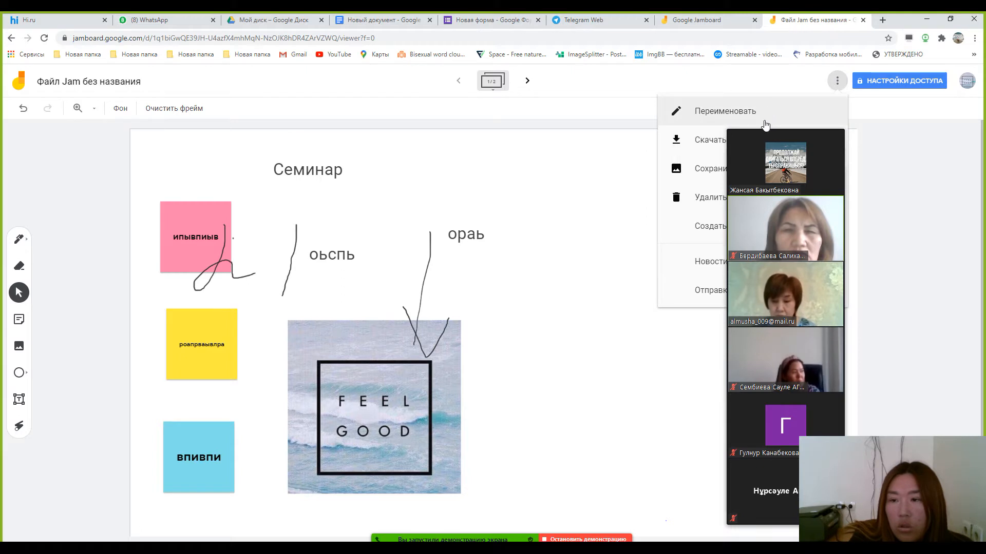
{"action": "left_click_drag", "start_coordinate": [795, 118], "coordinate": [929, 123]}
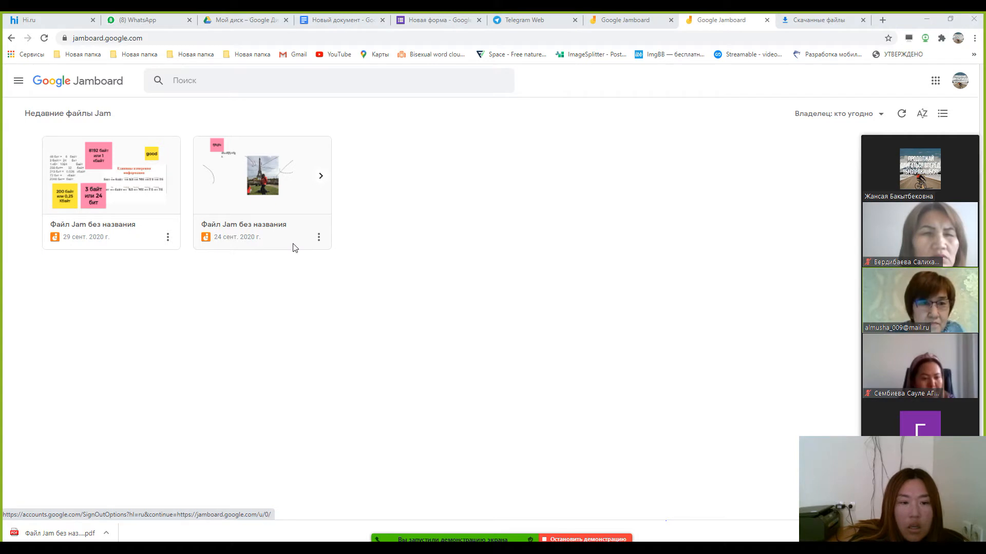
Step: View the contents of the Jam dated 24 сент. 2020 г. and return to the list of recent Jams
{"action": "left_click", "coordinate": [265, 172]}
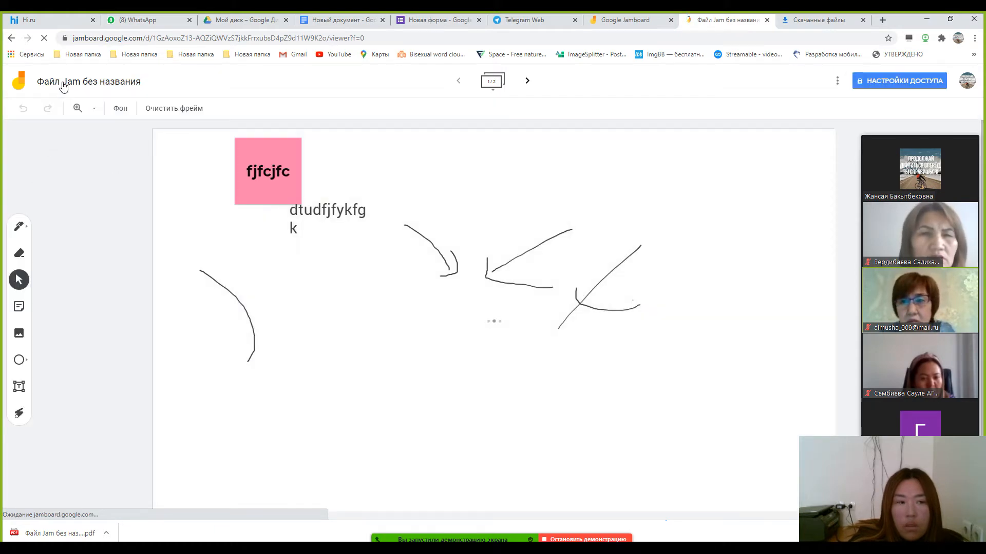
{"action": "left_click", "coordinate": [19, 85]}
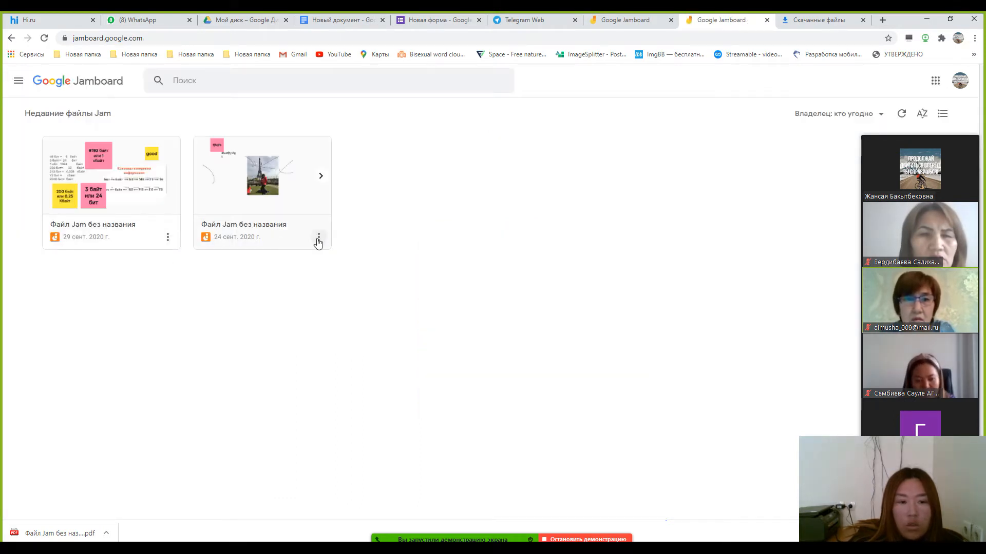
Step: Download the Jam dated 24 сент. 2020 г. as a PDF and open the downloaded file
{"action": "left_click", "coordinate": [319, 237]}
{"action": "left_click", "coordinate": [304, 281]}
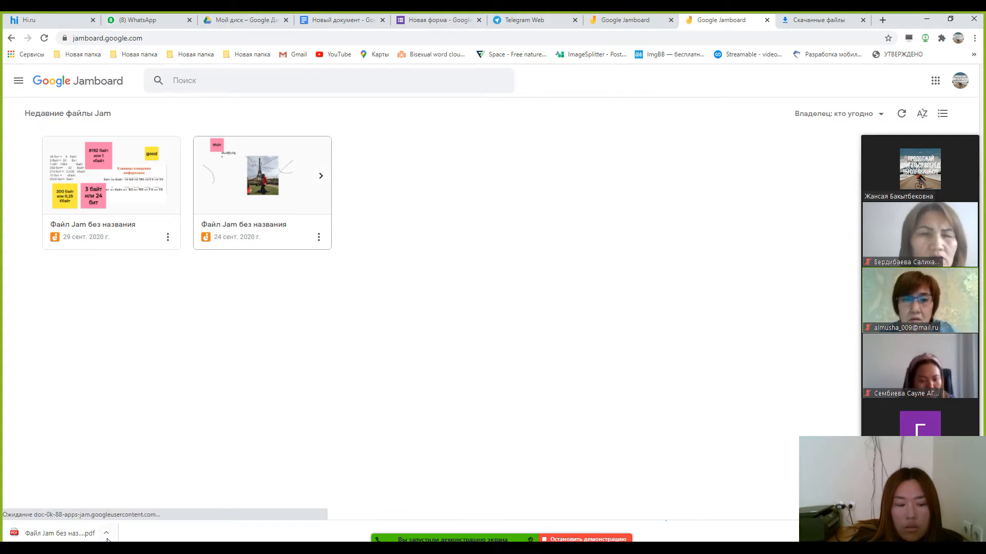
{"action": "left_click", "coordinate": [57, 533]}
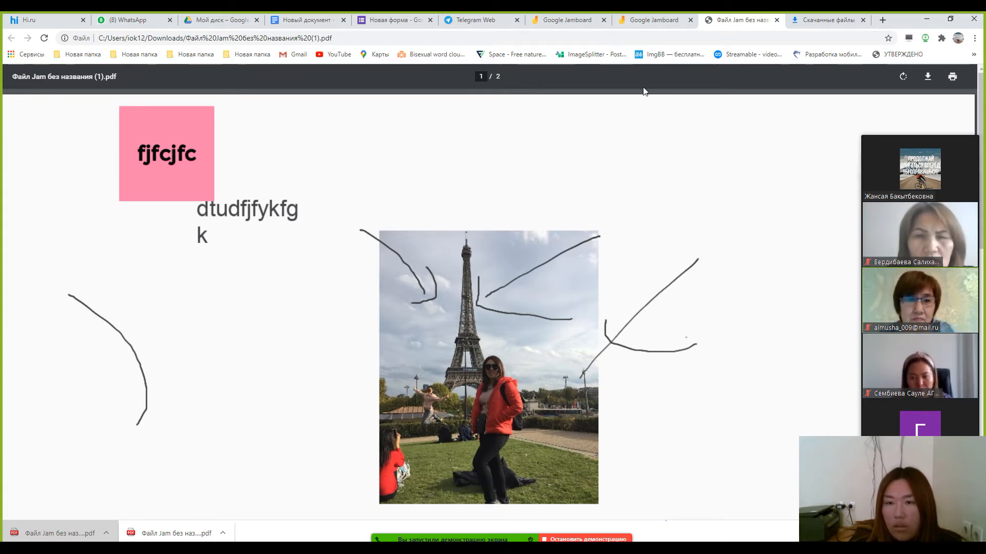
Step: Return to the Jamboard home page, open it under the "IT Technology" account, and close the downloaded PDF
{"action": "left_click", "coordinate": [651, 20]}
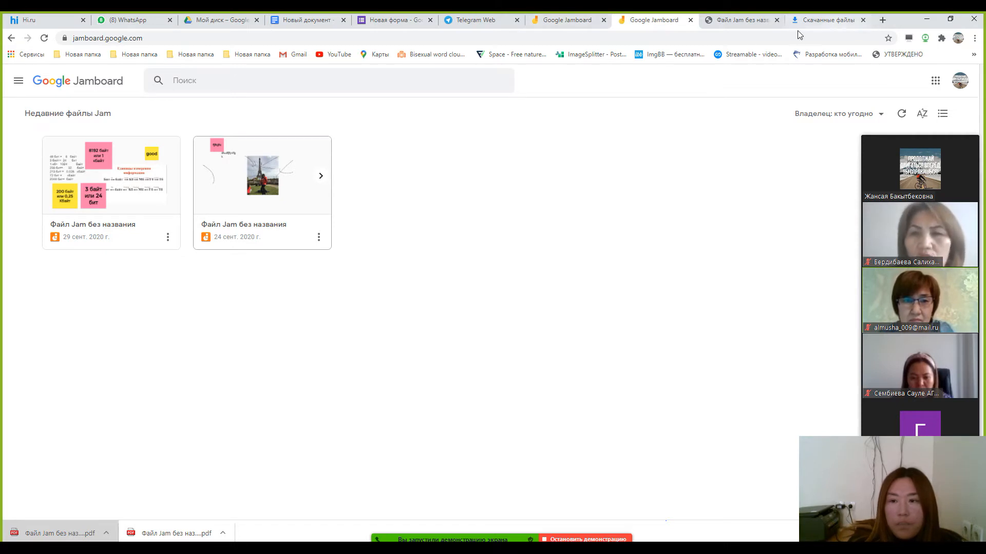
{"action": "left_click", "coordinate": [969, 87]}
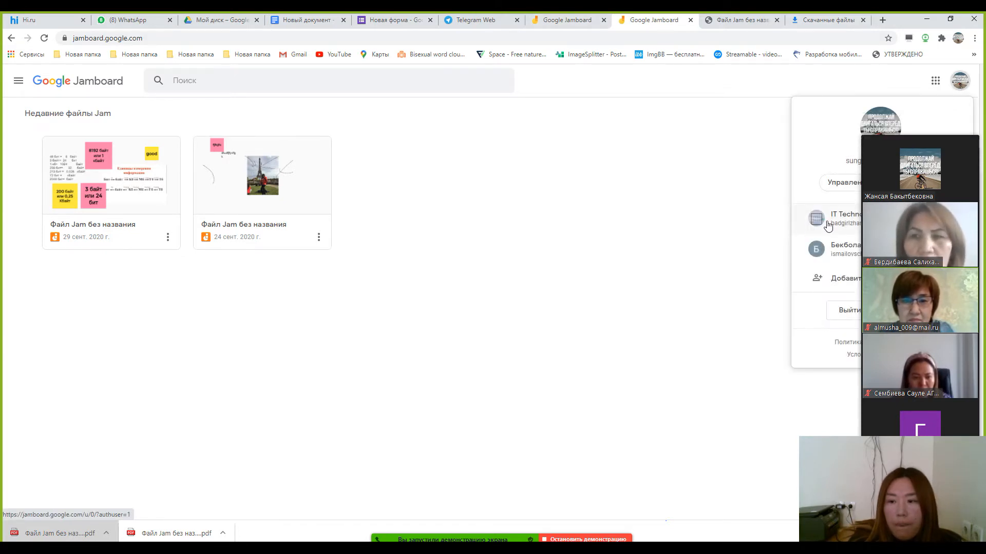
{"action": "left_click", "coordinate": [826, 219]}
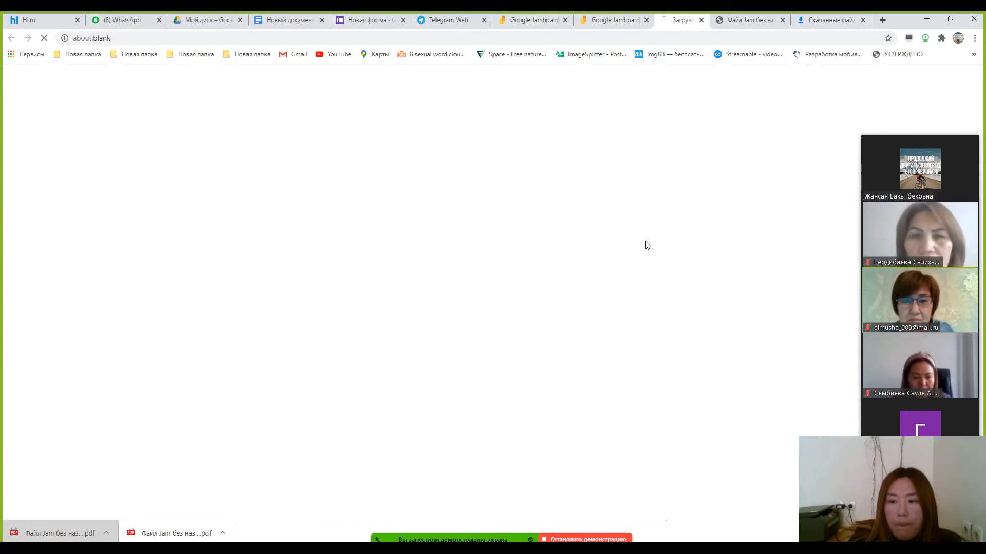
{"action": "left_click", "coordinate": [785, 20]}
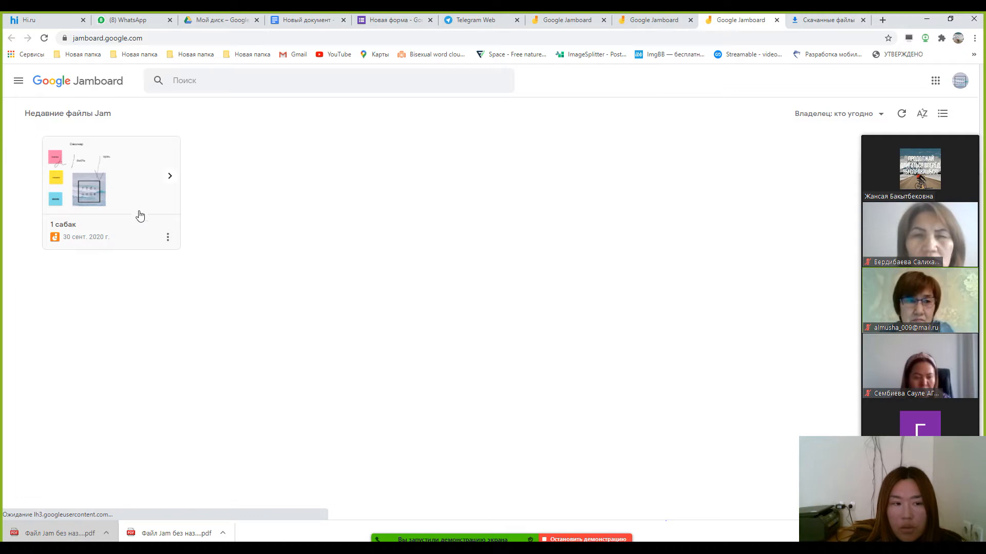
Step: Try to save the "1 сабак" Jam as a PDF and return to the list of recent Jams
{"action": "left_click", "coordinate": [168, 237]}
{"action": "left_click", "coordinate": [170, 281]}
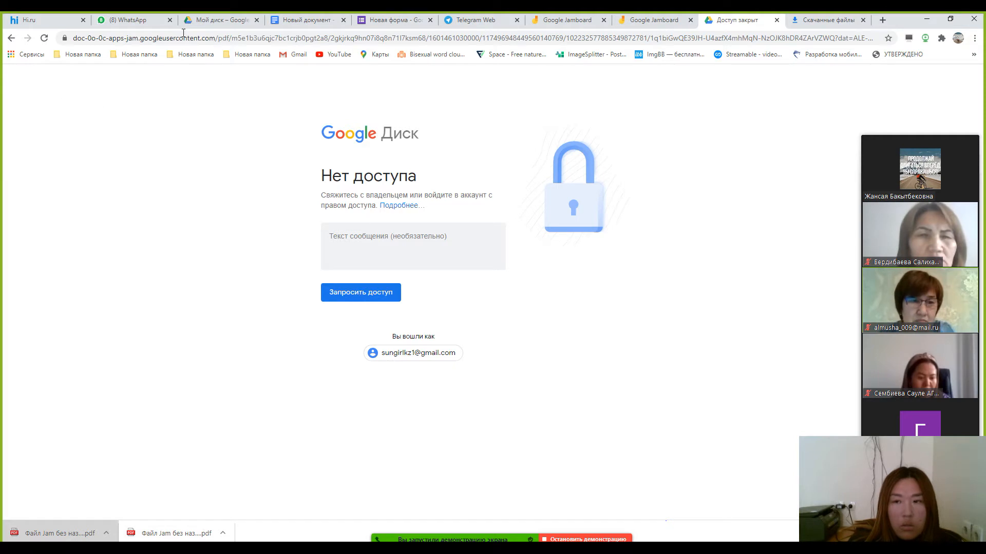
{"action": "left_click", "coordinate": [11, 38]}
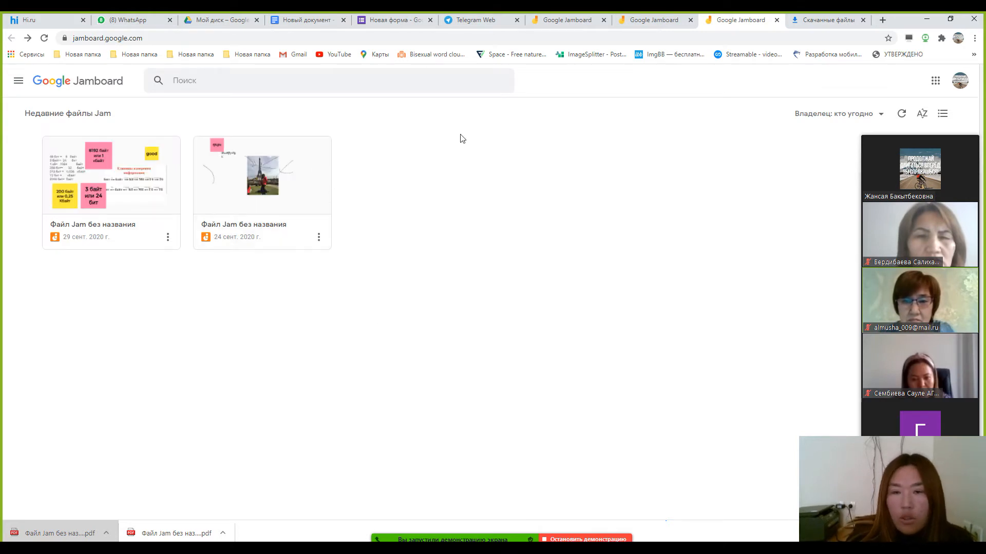
Step: Open Jamboard under the "IT Technology" account again
{"action": "left_click", "coordinate": [960, 81]}
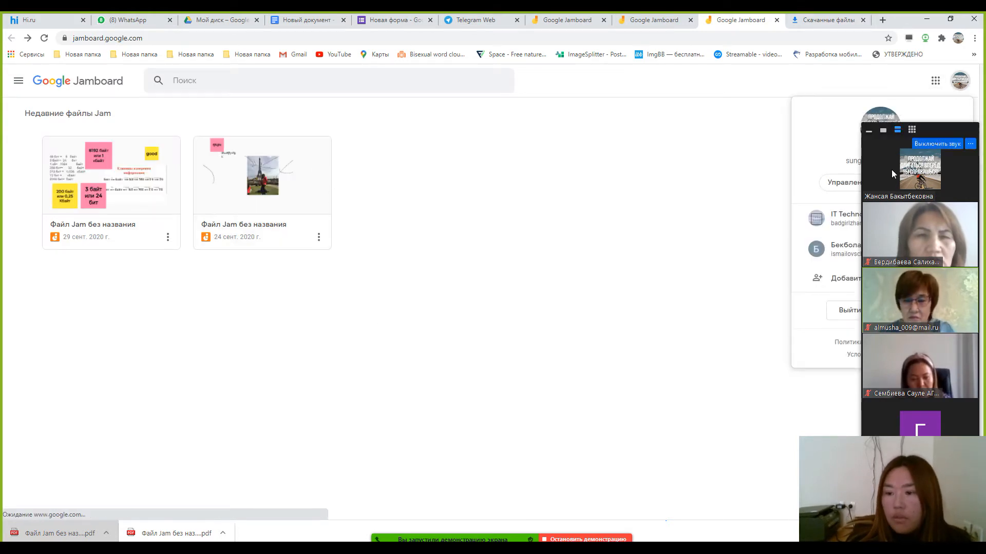
{"action": "left_click", "coordinate": [842, 226]}
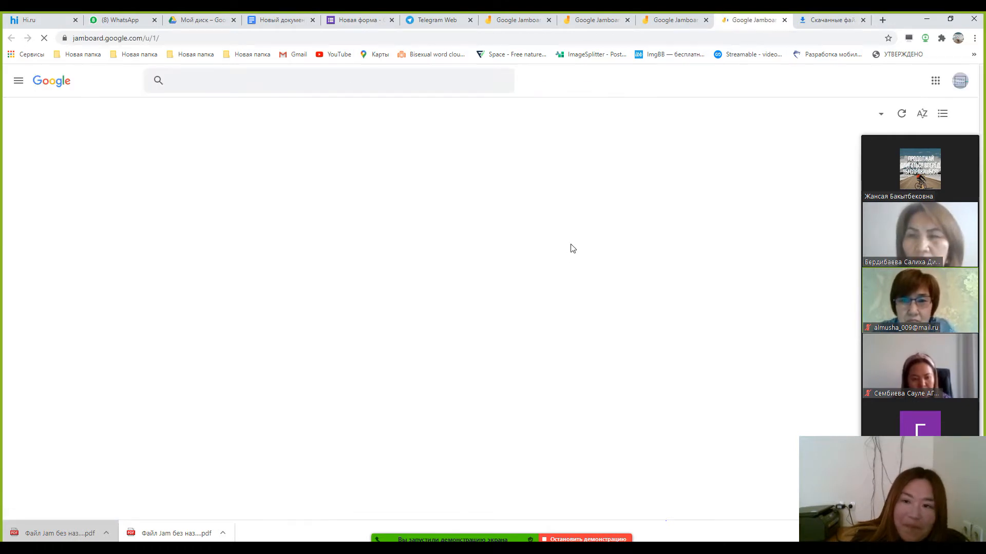
{"action": "left_click", "coordinate": [545, 74]}
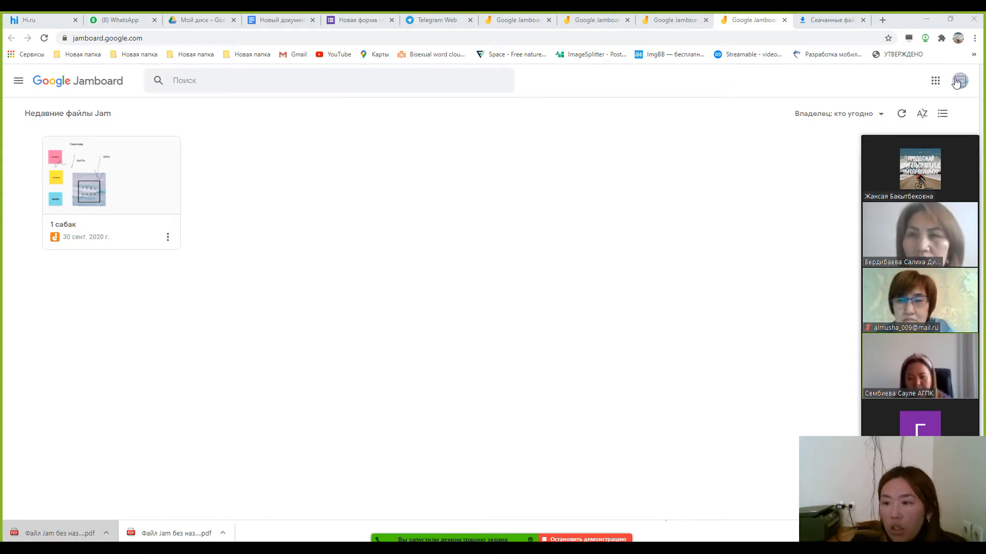
Step: Switch Jamboard to the other account, the one with two untitled Jams, and download the Jam dated 24 сент. 2020 г. as a PDF
{"action": "left_click", "coordinate": [959, 80]}
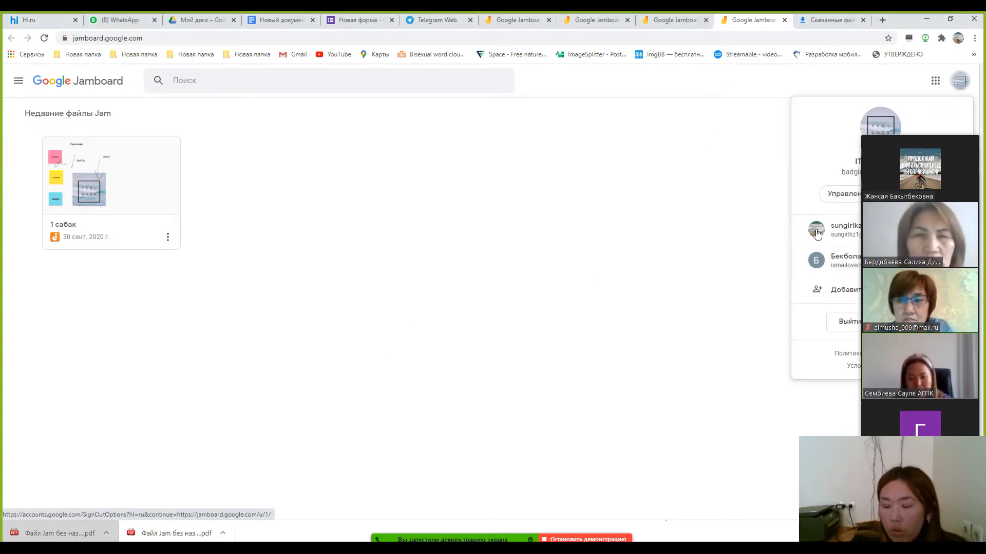
{"action": "left_click", "coordinate": [835, 234]}
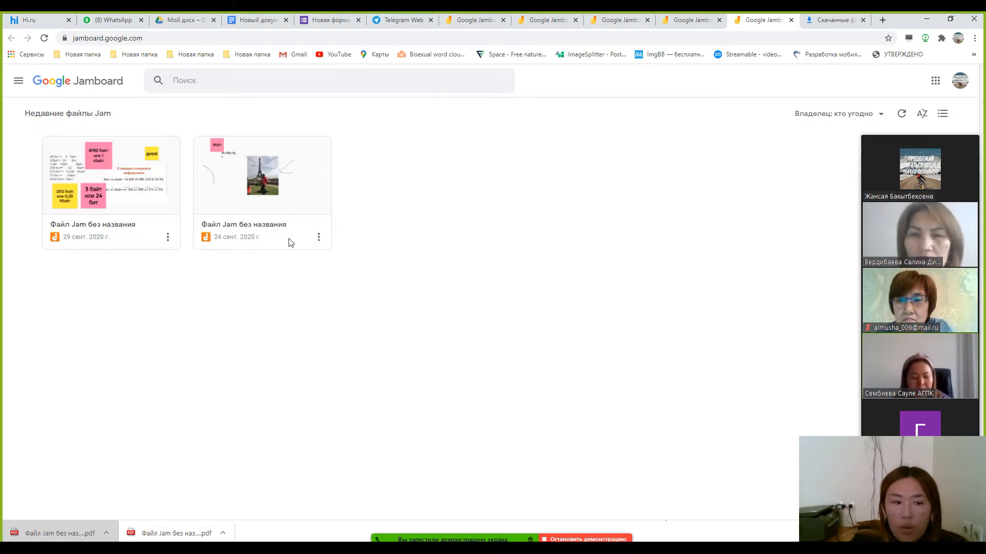
{"action": "left_click", "coordinate": [317, 241]}
{"action": "left_click", "coordinate": [320, 281]}
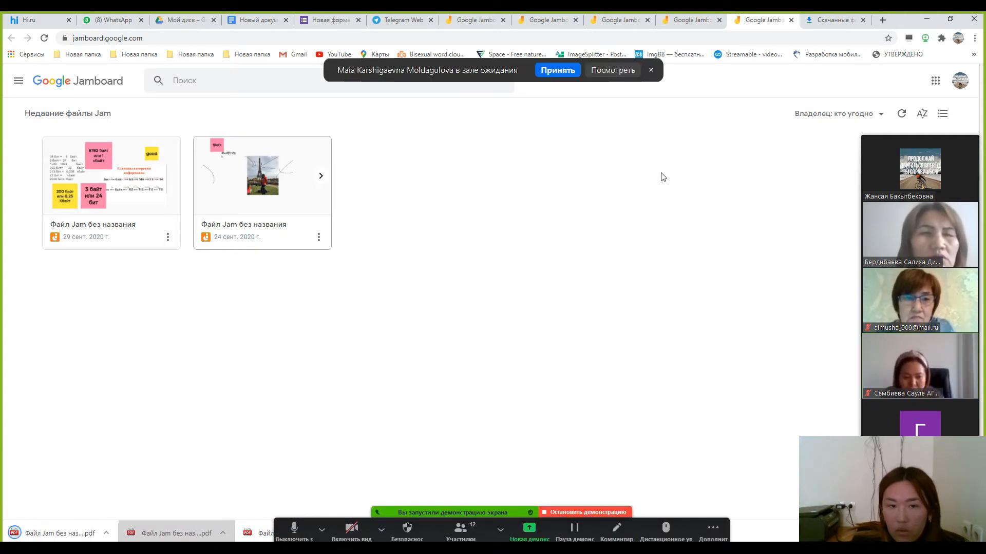
Step: Admit the waiting participant to the meeting and switch Jamboard back to the "IT Technology" account
{"action": "left_click", "coordinate": [557, 70]}
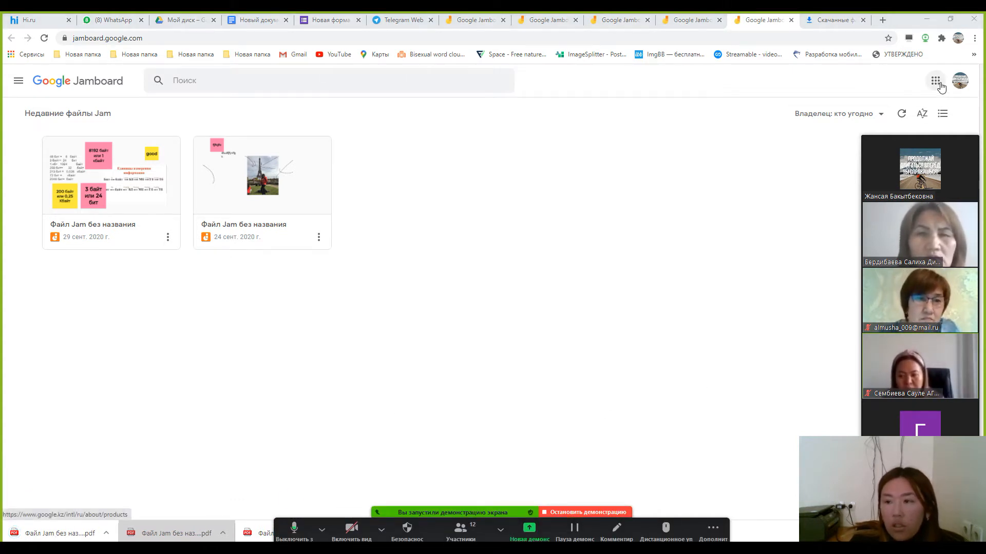
{"action": "left_click", "coordinate": [958, 81]}
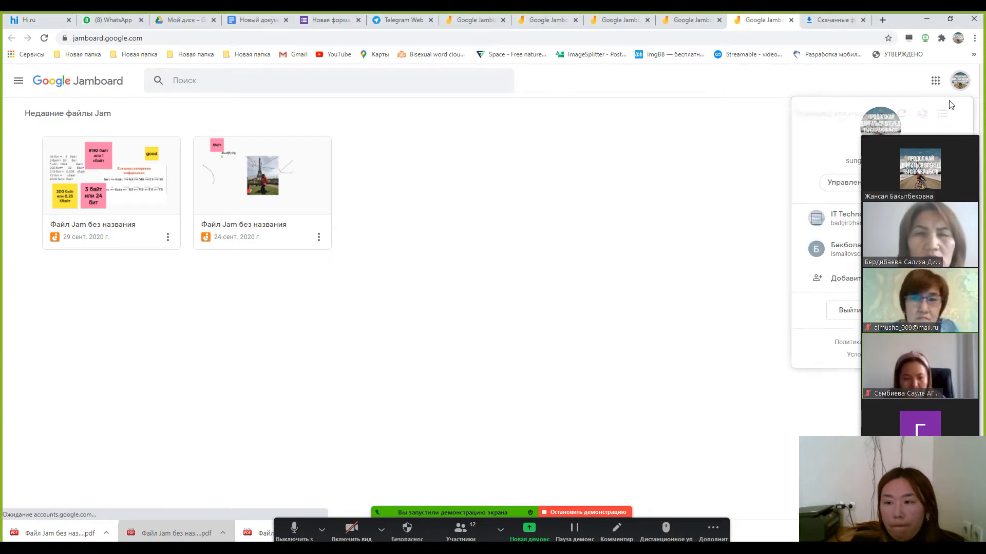
{"action": "left_click", "coordinate": [831, 218]}
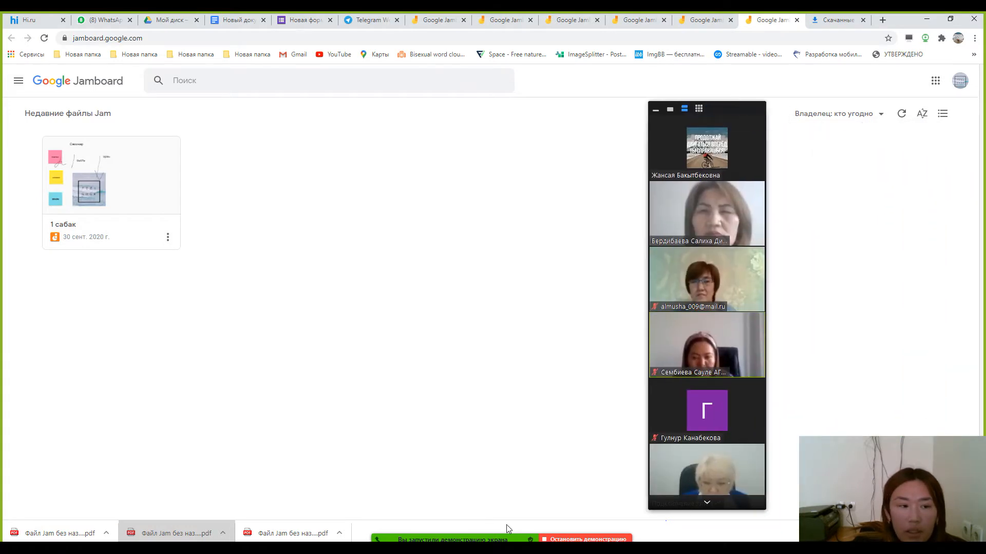
{"action": "mouse_move", "coordinate": [506, 529]}
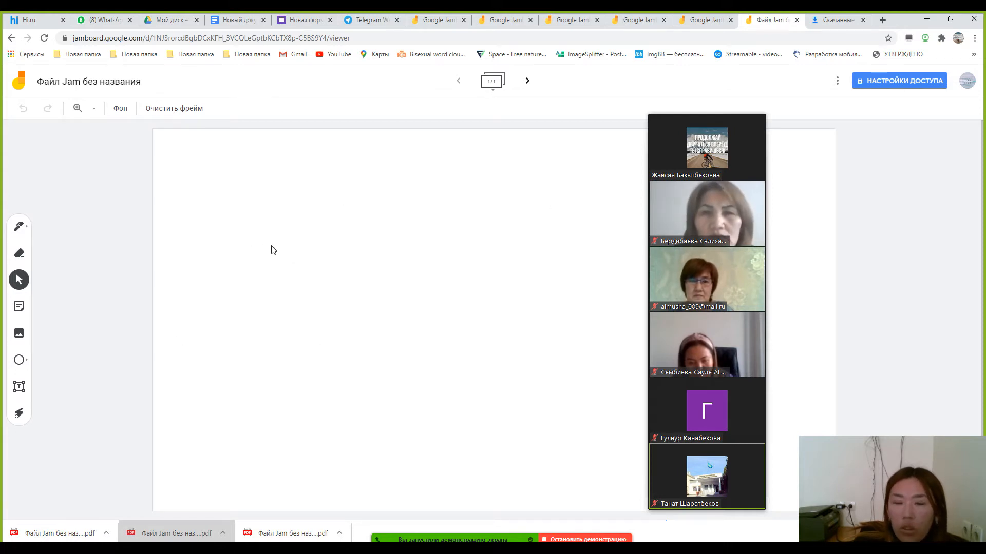
Step: View the new Jam's sharing settings, then copy a participant's e-mail address from the meeting chat and close the chat
{"action": "left_click", "coordinate": [884, 82]}
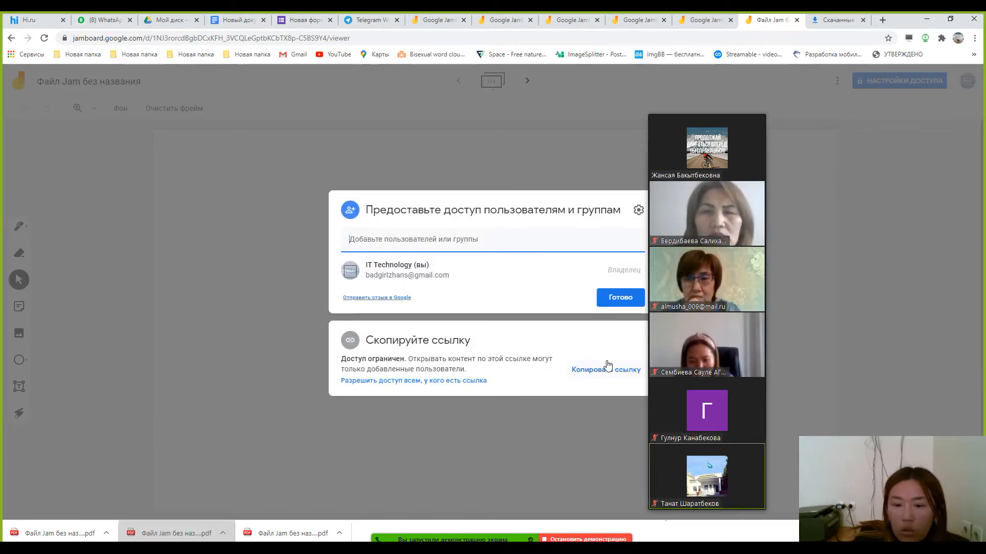
{"action": "left_click", "coordinate": [583, 437]}
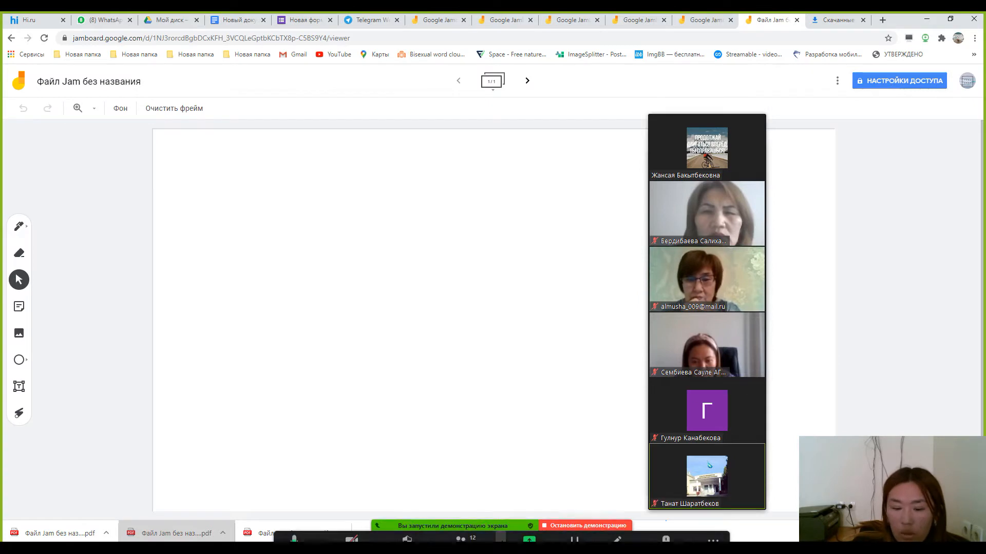
{"action": "left_click", "coordinate": [713, 528]}
{"action": "left_click", "coordinate": [759, 384]}
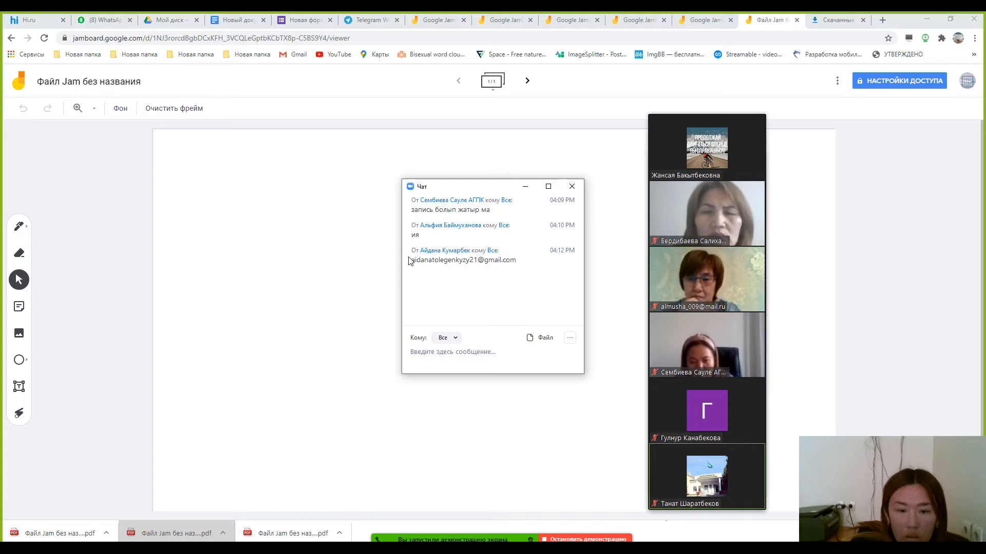
{"action": "mouse_move", "coordinate": [410, 260]}
{"action": "left_mouse_down"}
{"action": "mouse_move", "coordinate": [510, 272]}
{"action": "mouse_move", "coordinate": [521, 262]}
{"action": "mouse_move", "coordinate": [414, 261]}
{"action": "left_mouse_up"}
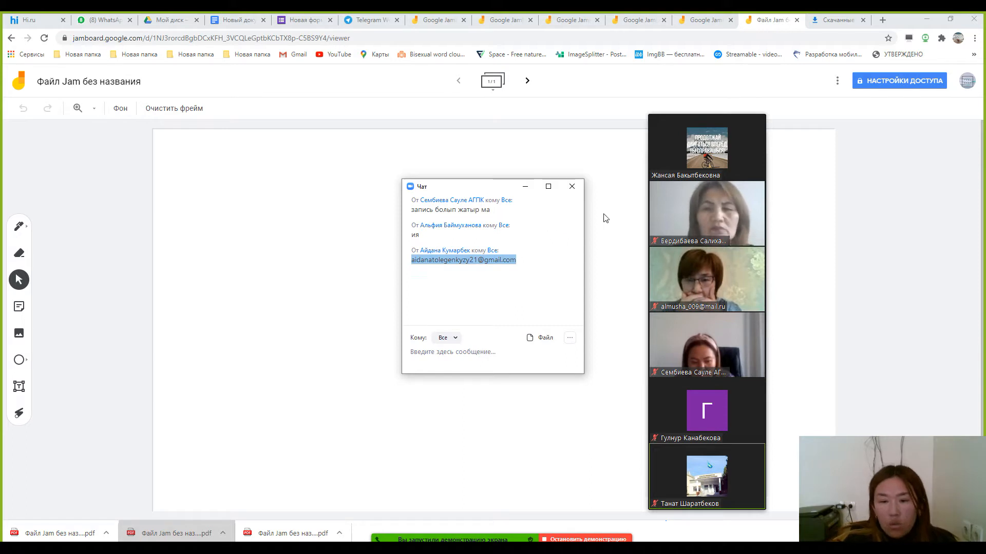
{"action": "left_click", "coordinate": [572, 186]}
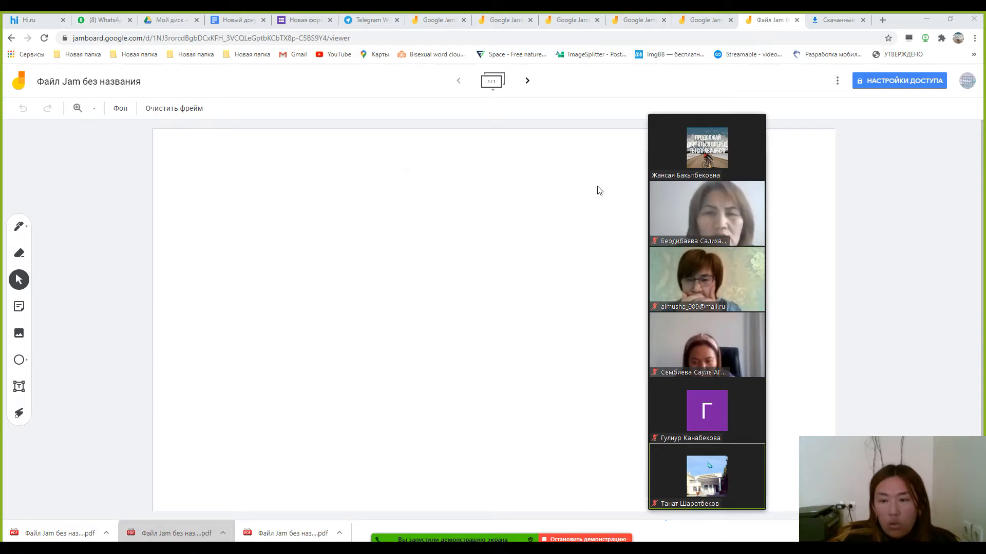
Step: Add the participant's copied e-mail address as a recipient in the Jam's sharing settings, admitting the person in the waiting room
{"action": "left_click", "coordinate": [913, 84]}
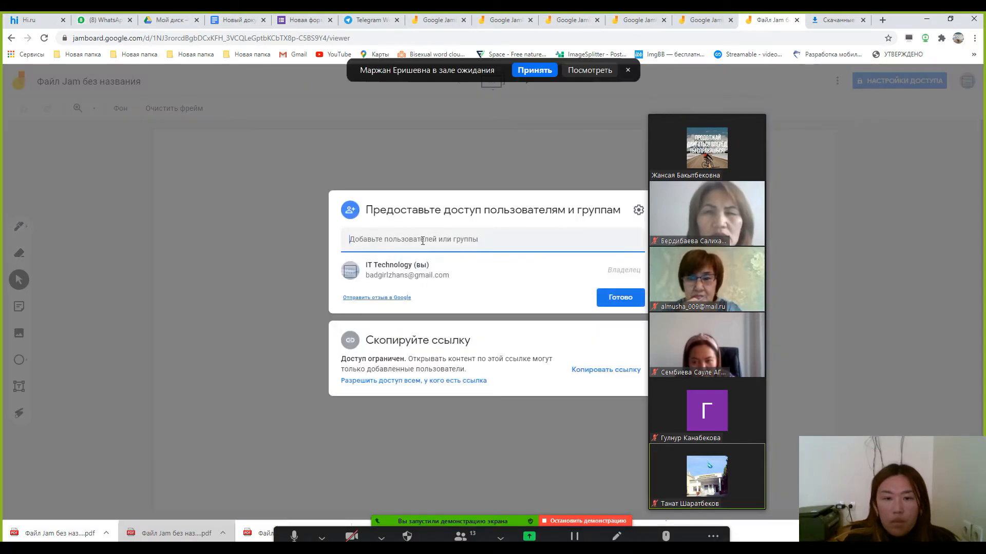
{"action": "left_click", "coordinate": [532, 72]}
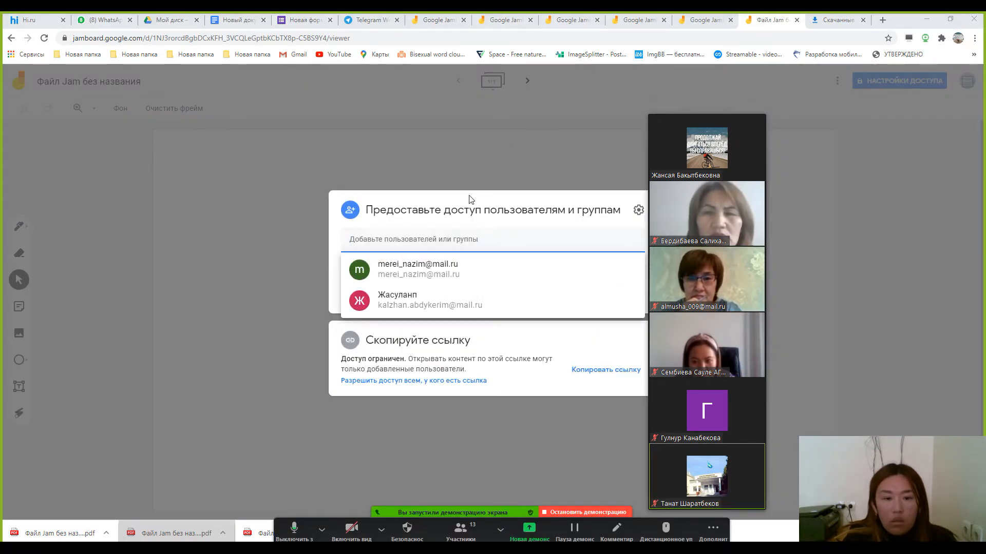
{"action": "left_click", "coordinate": [458, 240]}
{"action": "key", "text": "ctrl+v"}
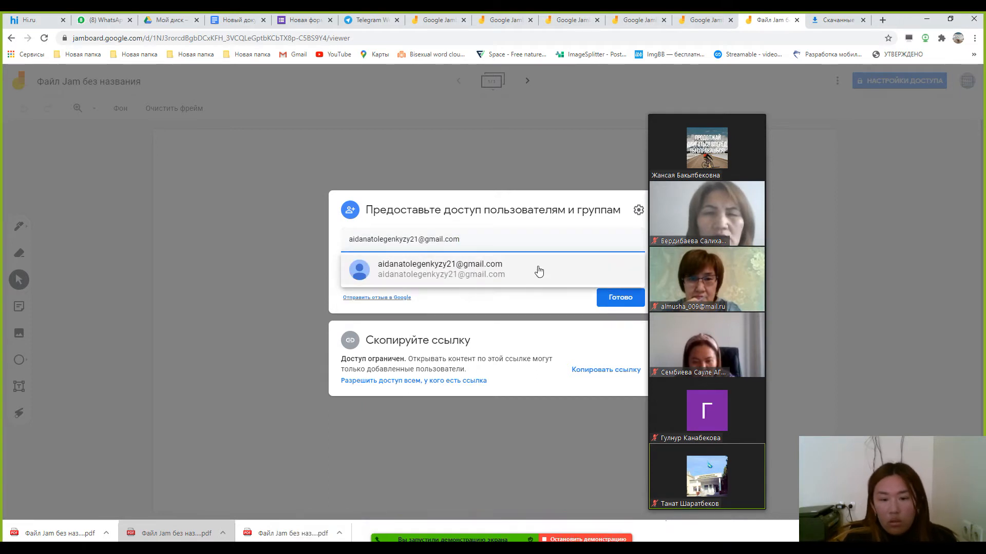
{"action": "left_click", "coordinate": [548, 272]}
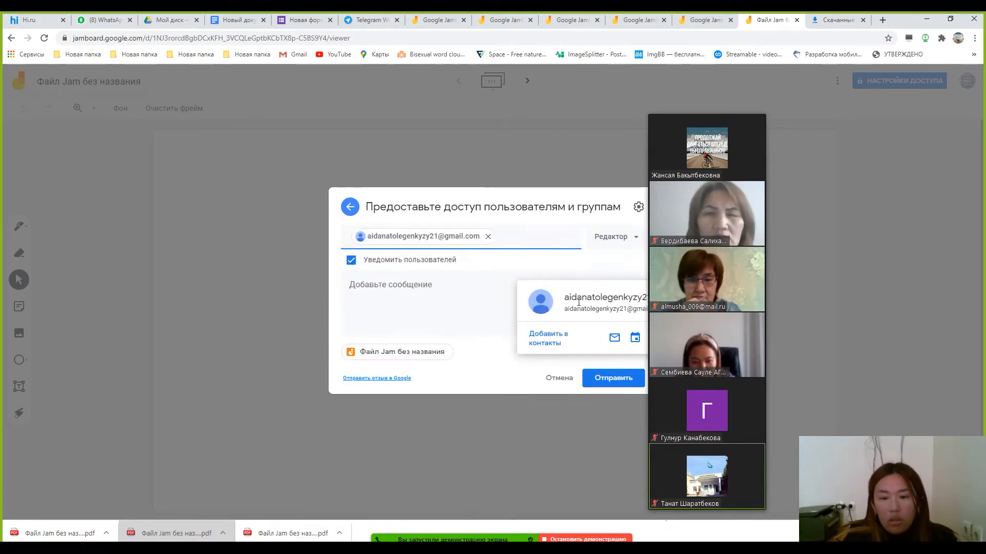
Step: Give the added recipient the Редактор role and send the Jam invitation
{"action": "left_click", "coordinate": [622, 242]}
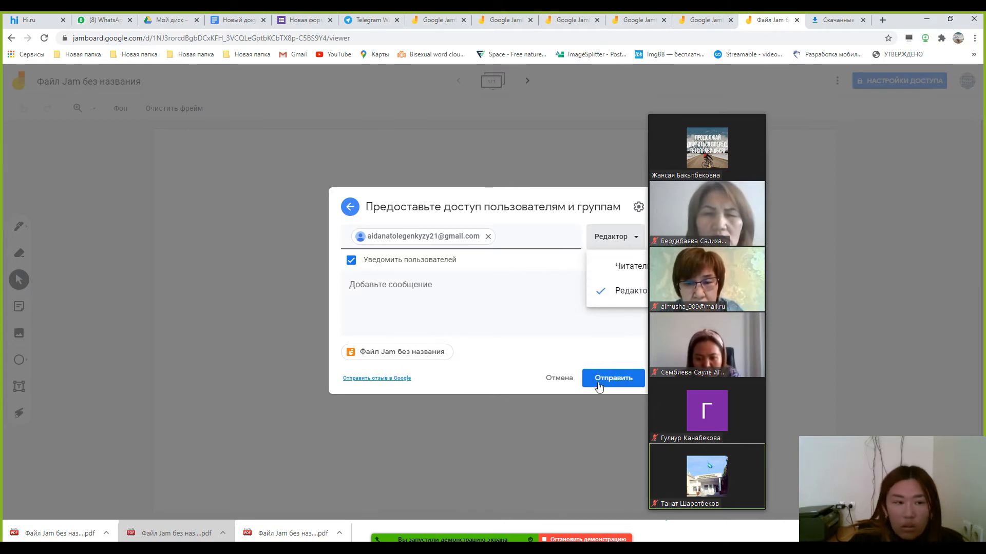
{"action": "left_click", "coordinate": [614, 297]}
{"action": "left_click", "coordinate": [612, 380]}
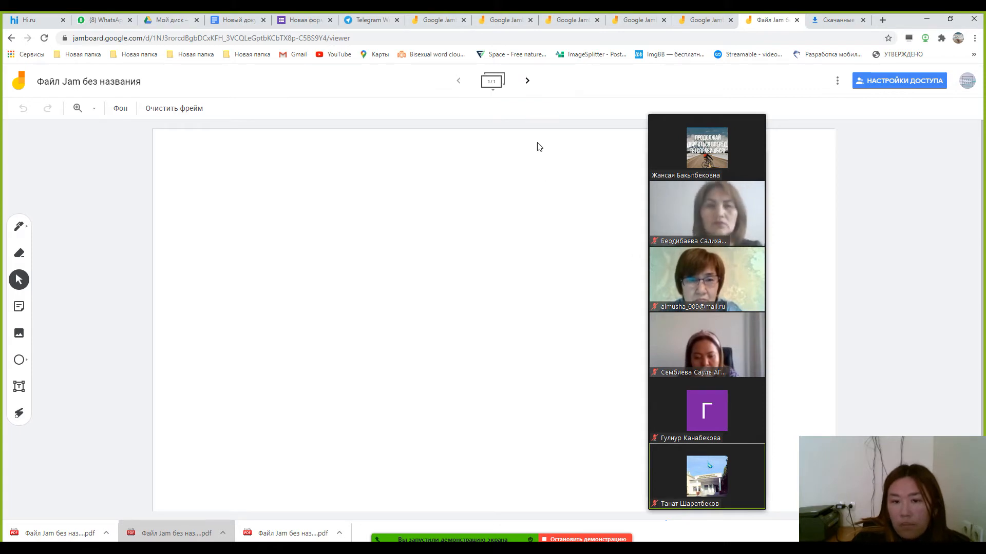
Step: Look through the participants in the meeting's video panel and move the panel closer to the edge of the Jam's canvas
{"action": "mouse_move", "coordinate": [722, 366]}
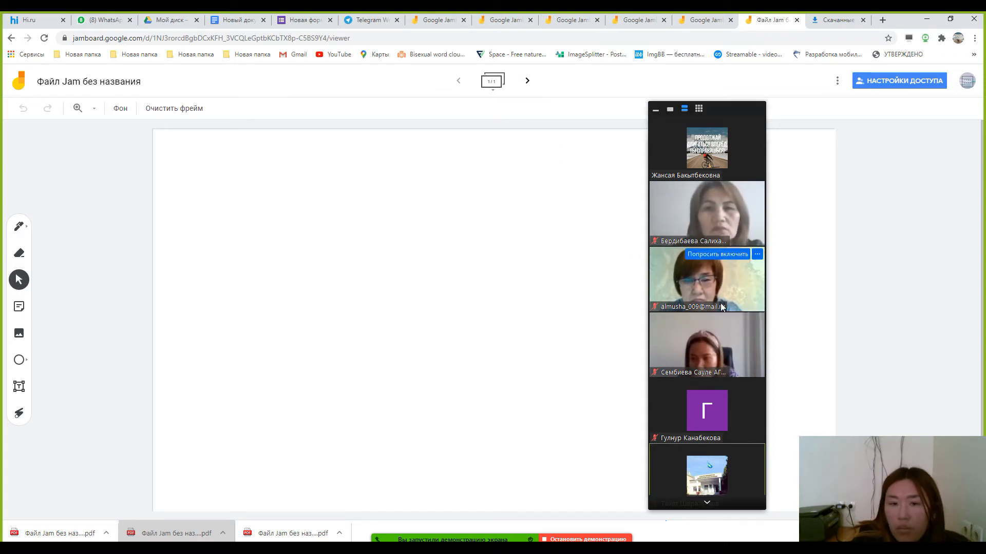
{"action": "mouse_move", "coordinate": [395, 526]}
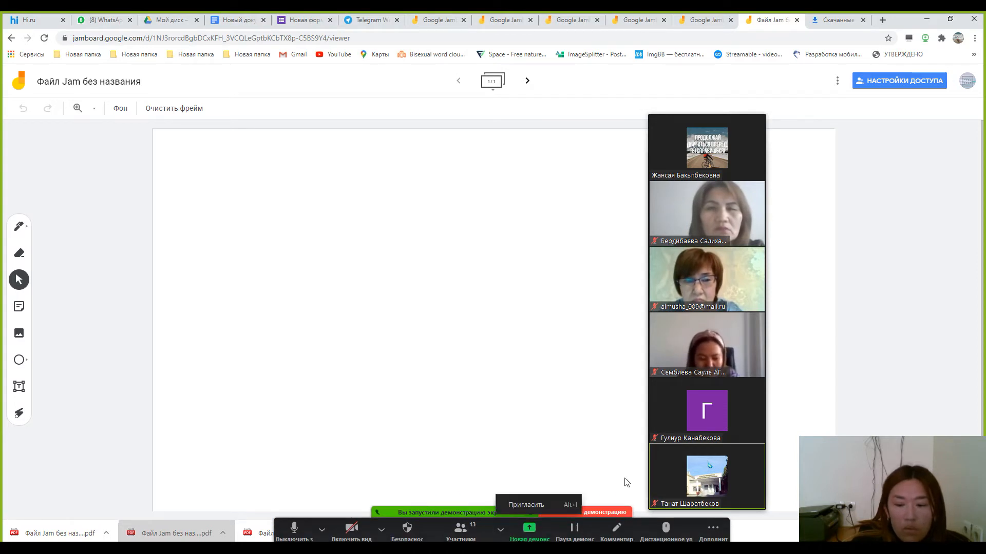
{"action": "mouse_move", "coordinate": [719, 419]}
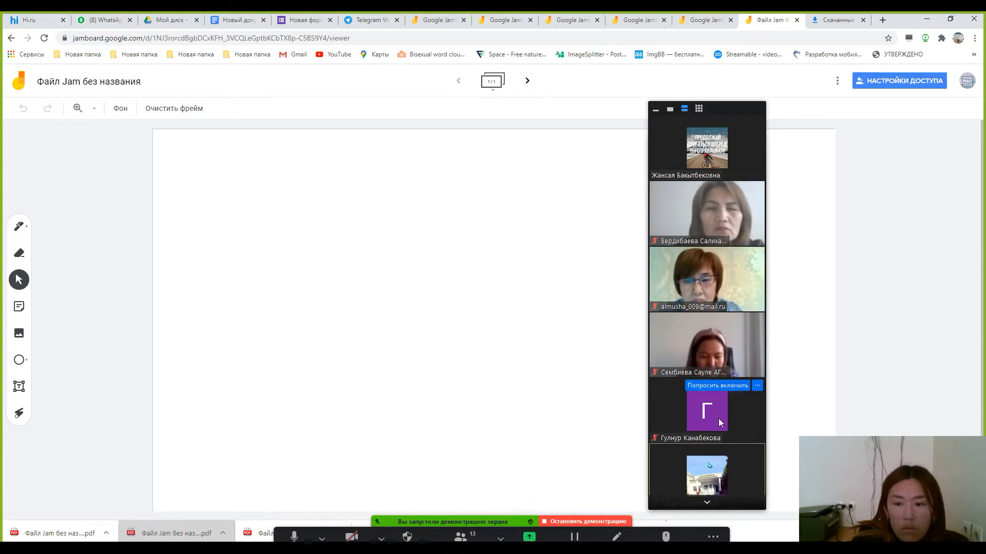
{"action": "left_click", "coordinate": [713, 505]}
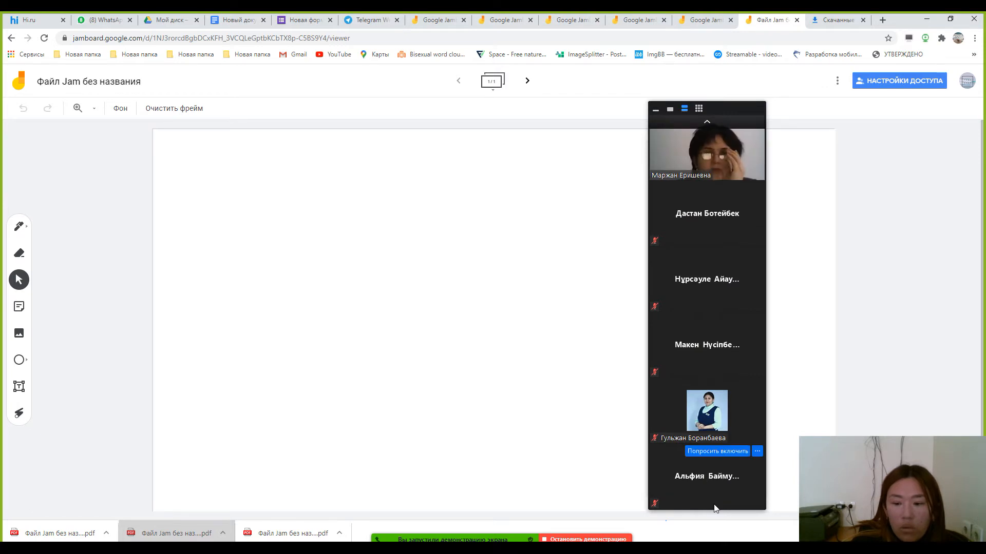
{"action": "left_click", "coordinate": [707, 122]}
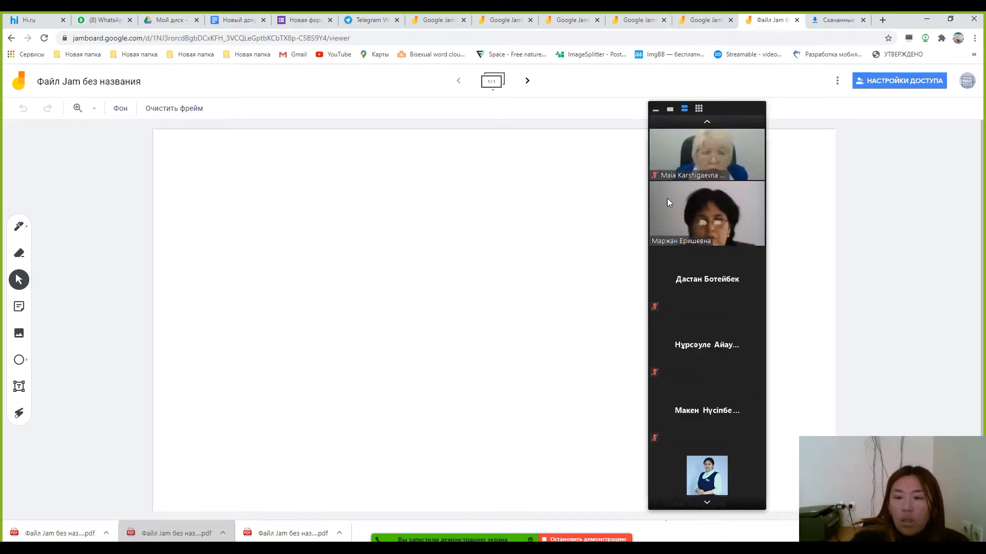
{"action": "left_click", "coordinate": [707, 123]}
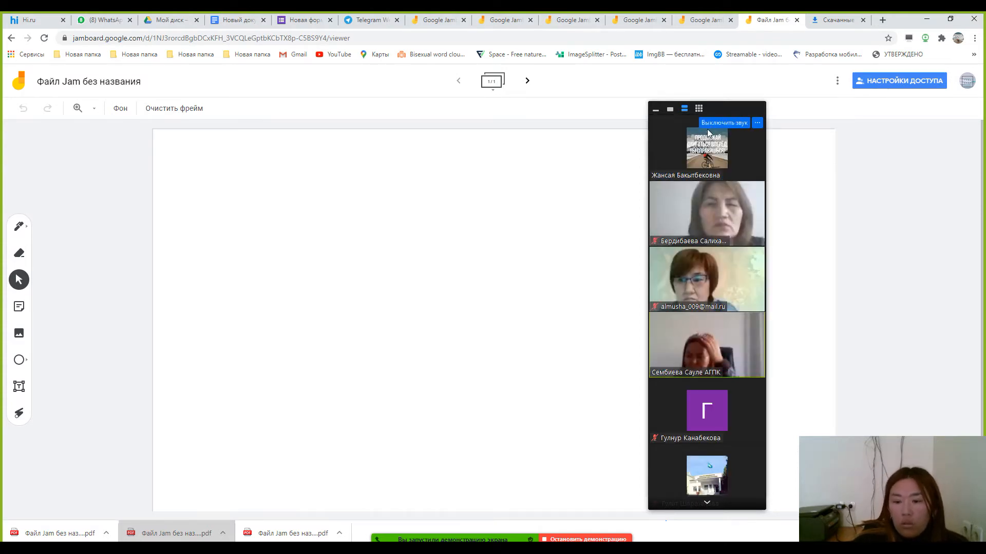
{"action": "left_click_drag", "start_coordinate": [728, 103], "coordinate": [832, 121]}
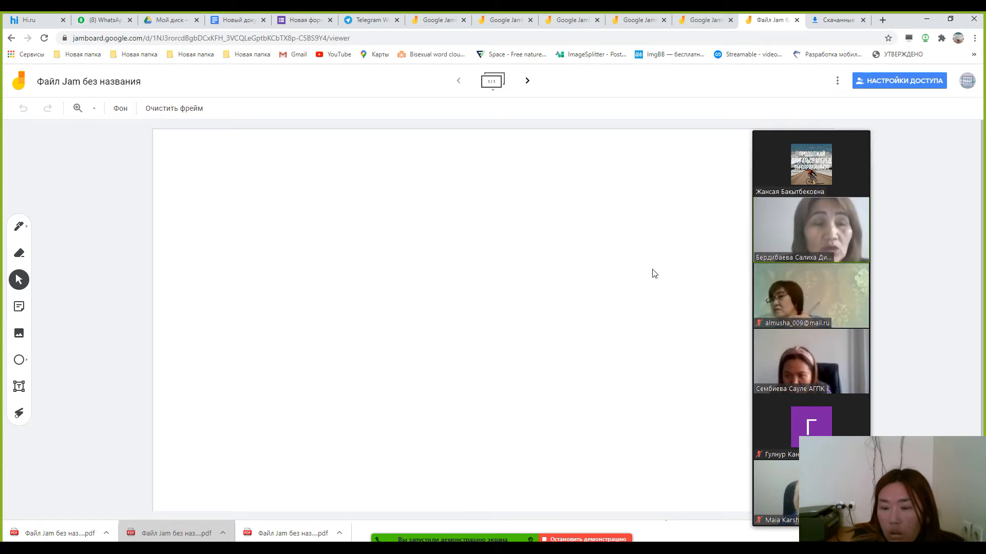
Step: Close the four surplus Jamboard tabs and switch to Google Drive
{"action": "left_click", "coordinate": [532, 20]}
{"action": "left_click", "coordinate": [531, 20]}
{"action": "left_click", "coordinate": [531, 20]}
{"action": "left_click", "coordinate": [531, 20]}
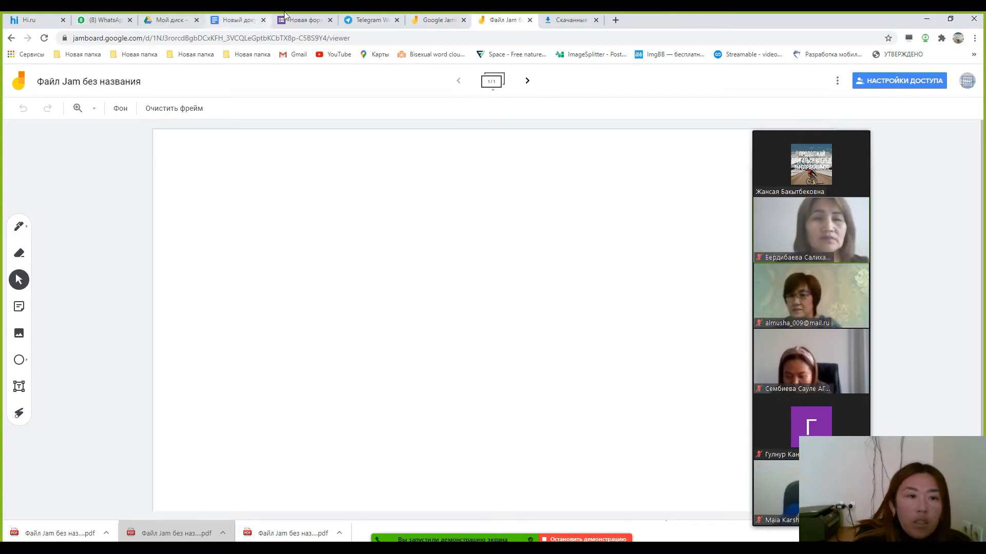
{"action": "left_click", "coordinate": [160, 21]}
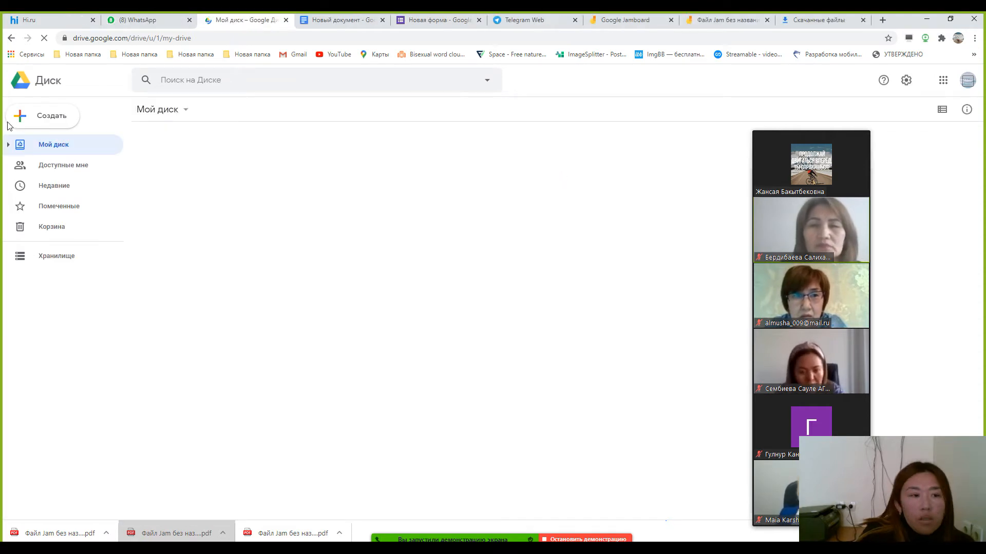
Step: Look through the Google apps list in a new browser tab, moving the meeting's video panel clear of it, and return to Google Drive
{"action": "left_click", "coordinate": [880, 19]}
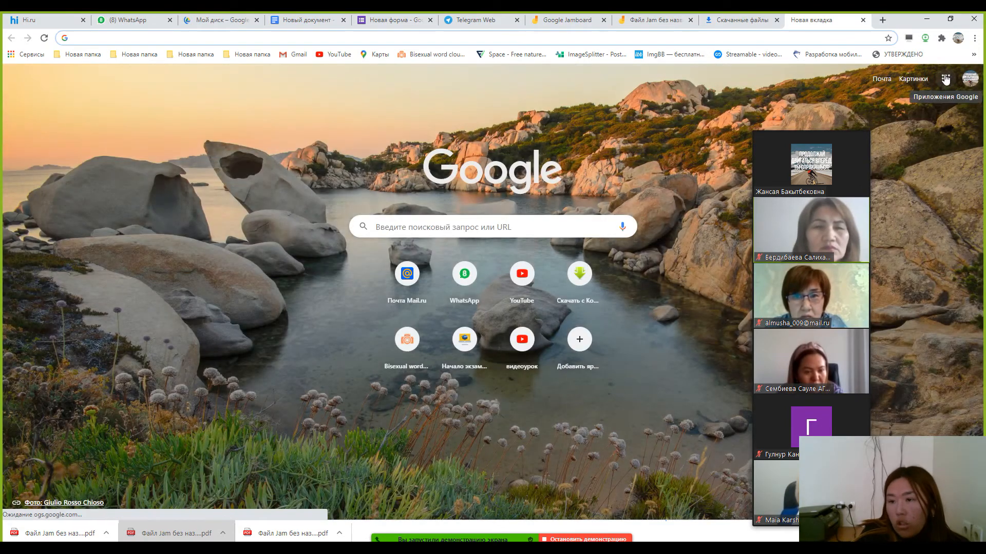
{"action": "left_click", "coordinate": [945, 80]}
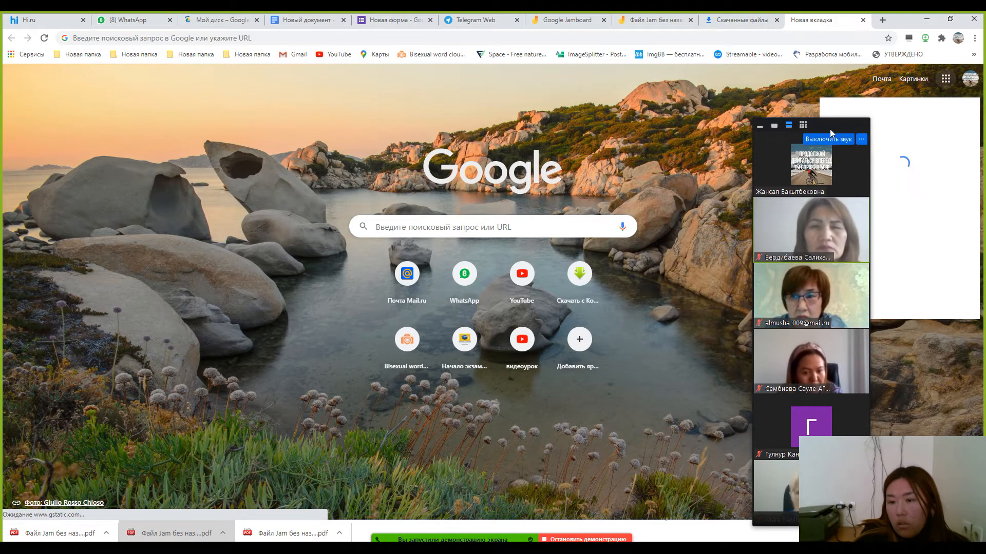
{"action": "left_click_drag", "start_coordinate": [783, 123], "coordinate": [727, 107]}
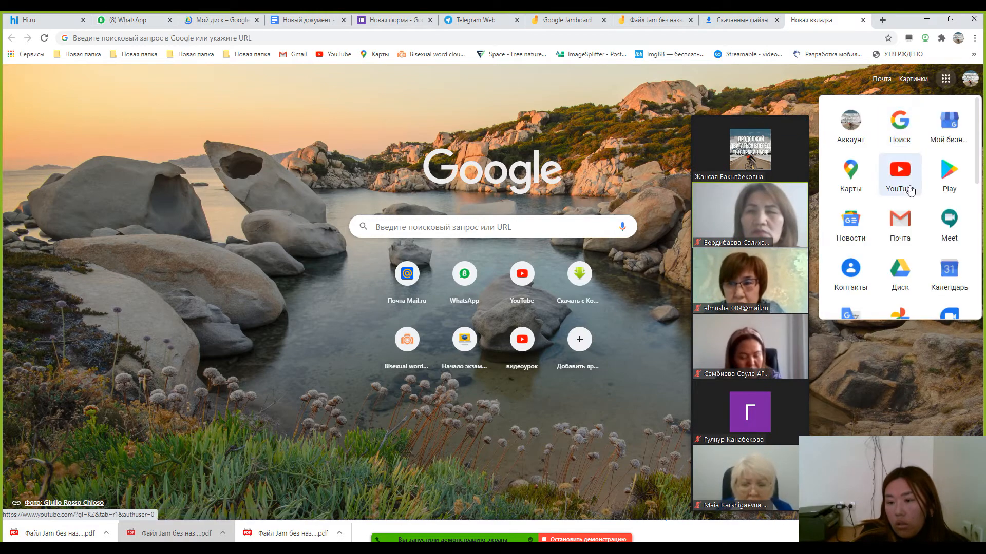
{"action": "scroll", "coordinate": [907, 216], "scroll_direction": "down", "scroll_amount": 2}
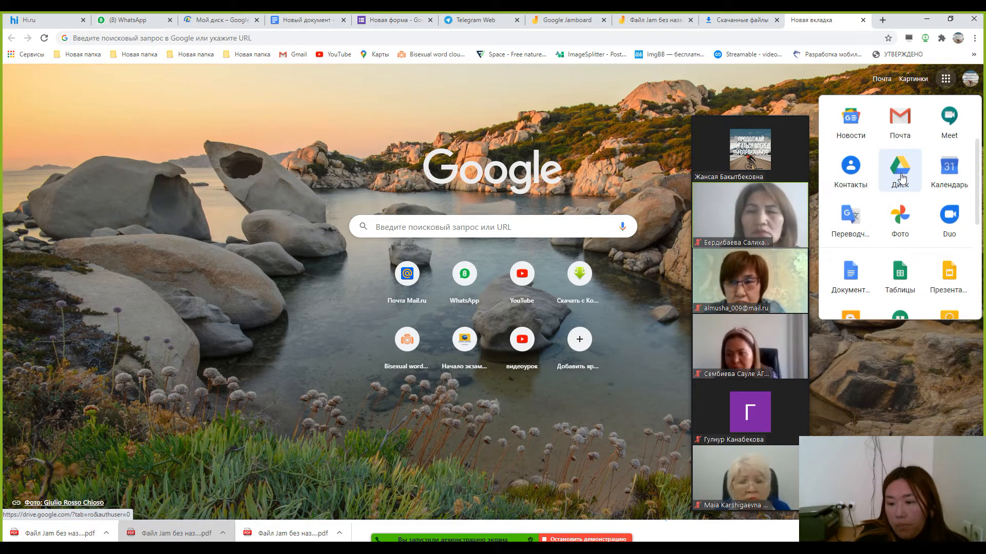
{"action": "left_click", "coordinate": [215, 20]}
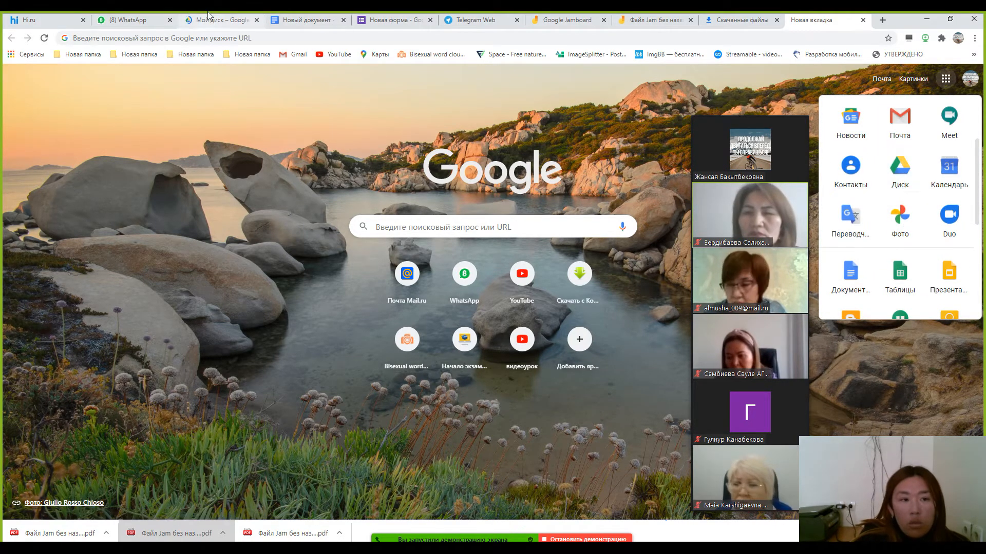
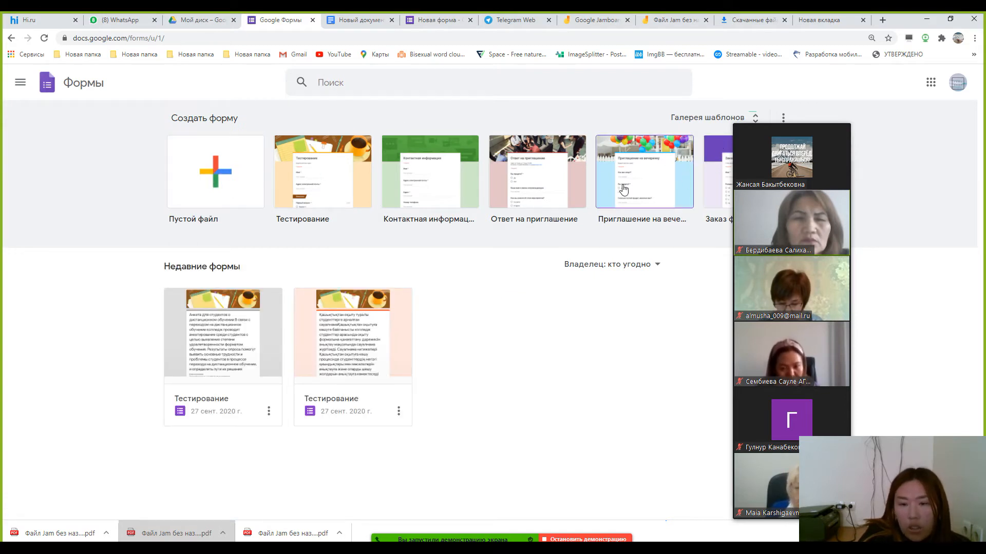
Step: Move the video panel off the Google Forms templates and browse the template gallery's Личное, Работа and Образование sections, returning to the Forms home page
{"action": "mouse_move", "coordinate": [802, 134]}
{"action": "left_click_drag", "start_coordinate": [805, 125], "coordinate": [921, 123]}
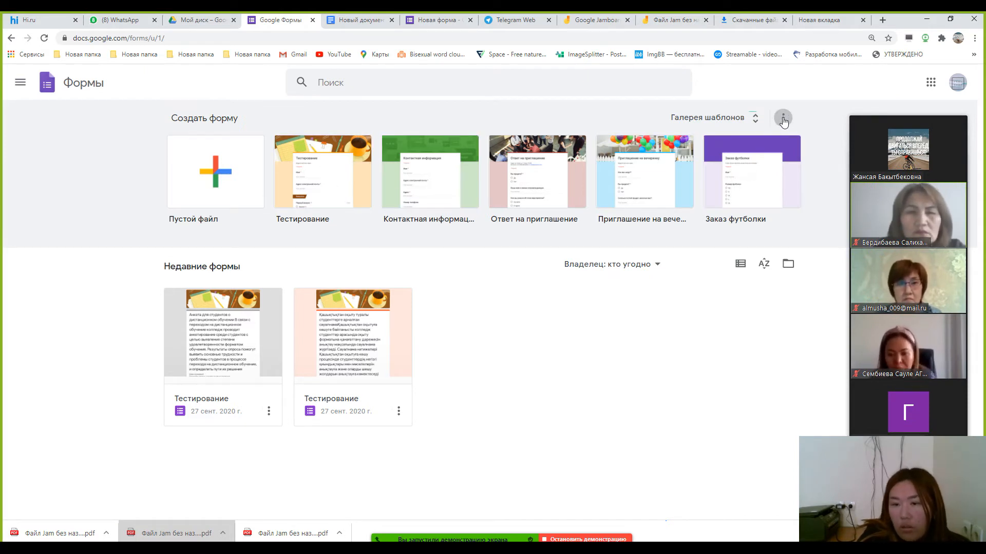
{"action": "left_click", "coordinate": [757, 124]}
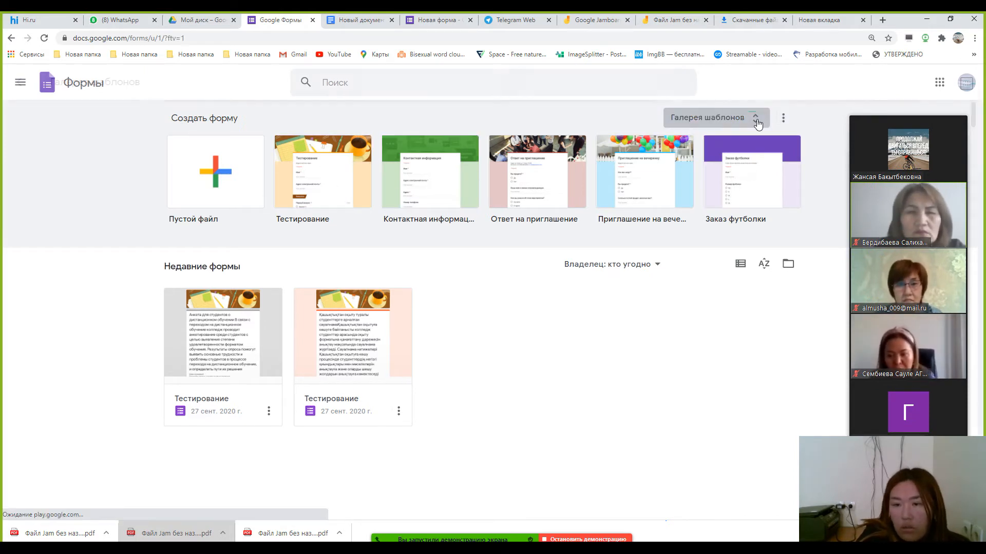
{"action": "scroll", "coordinate": [534, 363], "scroll_direction": "down", "scroll_amount": 2}
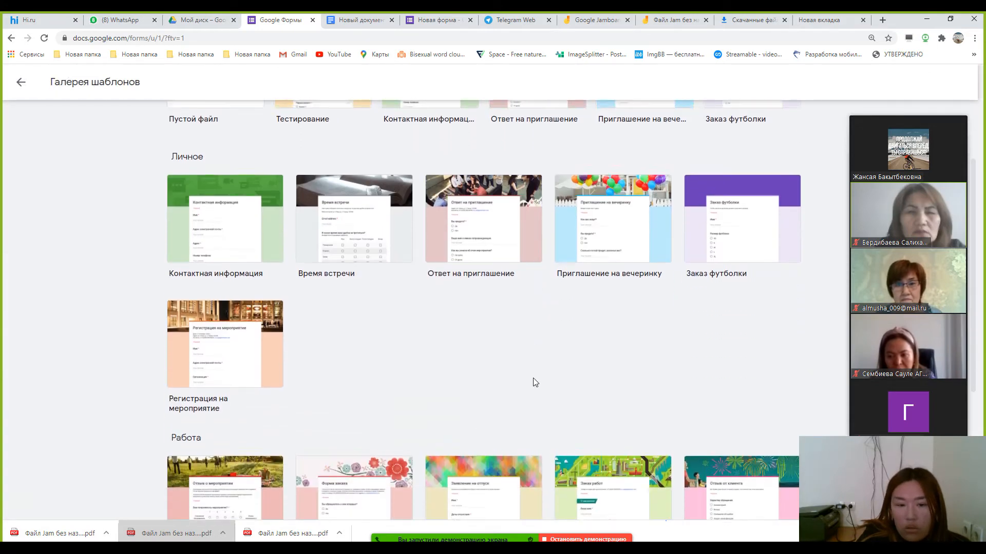
{"action": "scroll", "coordinate": [533, 378], "scroll_direction": "up", "scroll_amount": 2}
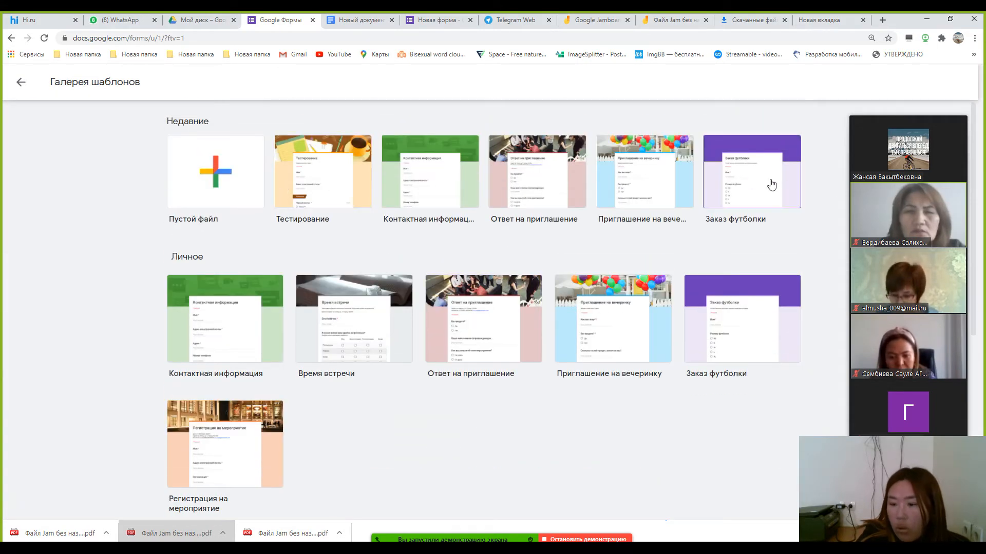
{"action": "scroll", "coordinate": [369, 385], "scroll_direction": "down", "scroll_amount": 6}
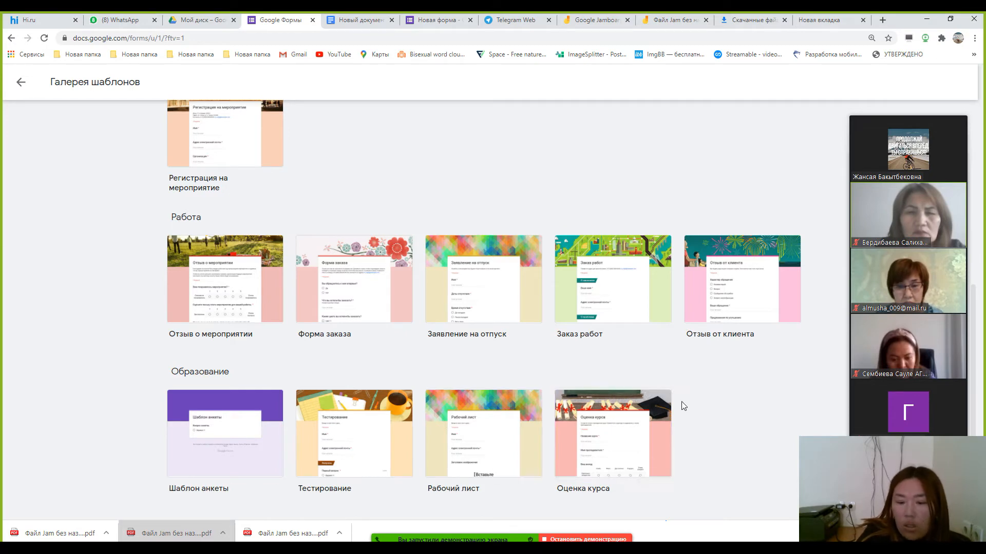
{"action": "scroll", "coordinate": [399, 427], "scroll_direction": "up", "scroll_amount": 6}
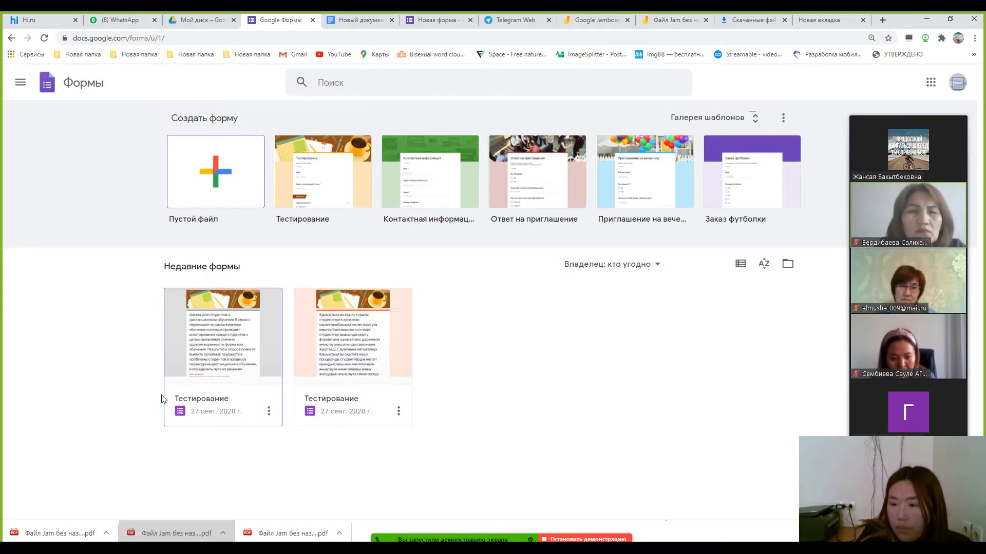
Step: Open the recent Kazakh-language Тестирование form with the orange theme and review its description and first questions
{"action": "left_click", "coordinate": [364, 349]}
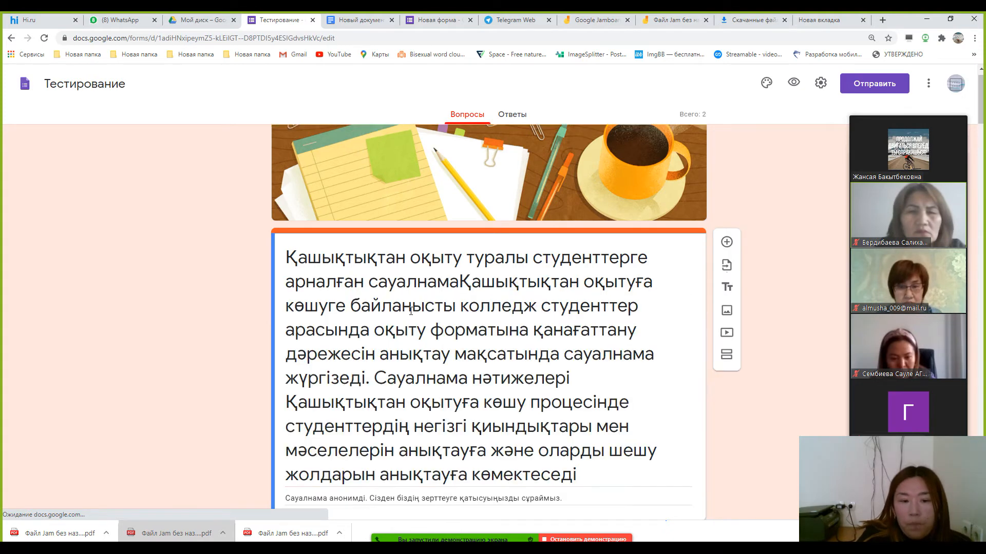
{"action": "scroll", "coordinate": [406, 307], "scroll_direction": "down", "scroll_amount": 2}
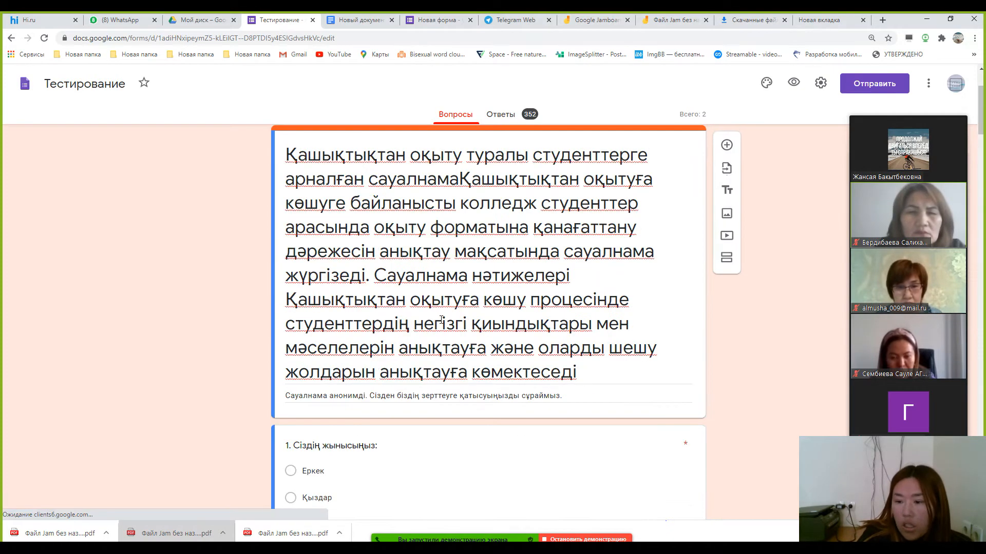
{"action": "scroll", "coordinate": [421, 393], "scroll_direction": "down", "scroll_amount": 4}
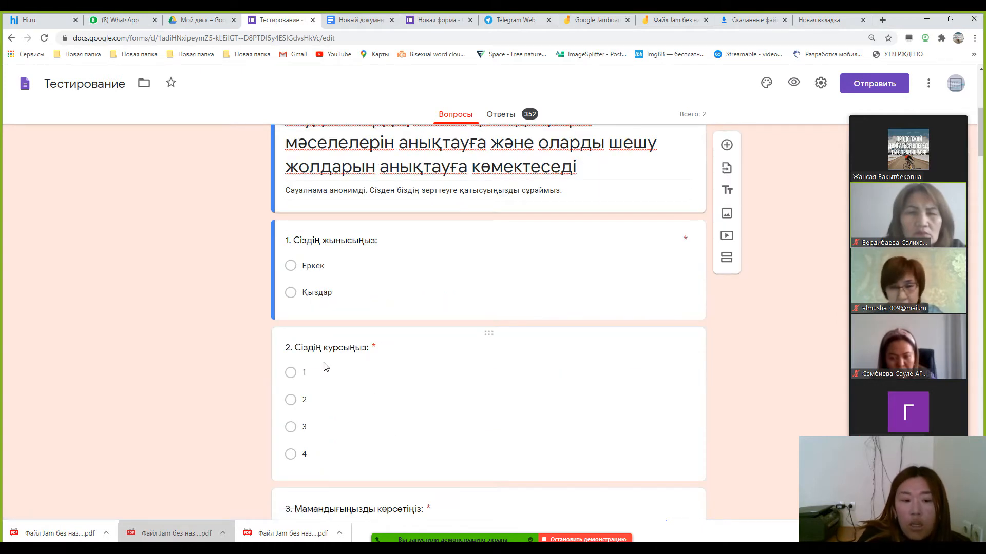
Step: Examine the form's response summary, covering the score distribution and the answers to questions 1 to 3
{"action": "left_click", "coordinate": [506, 115]}
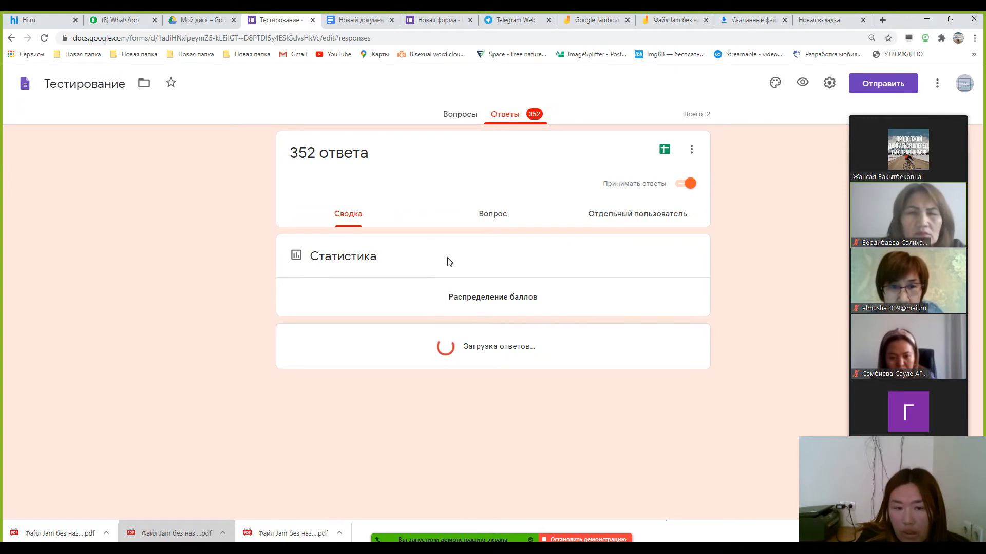
{"action": "scroll", "coordinate": [488, 287], "scroll_direction": "down", "scroll_amount": 5}
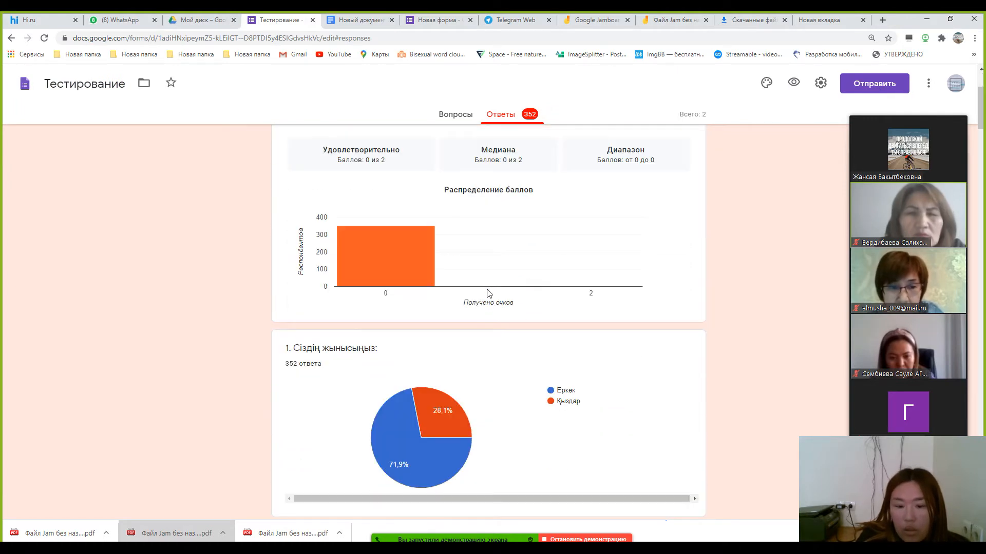
{"action": "scroll", "coordinate": [488, 301], "scroll_direction": "down", "scroll_amount": 3}
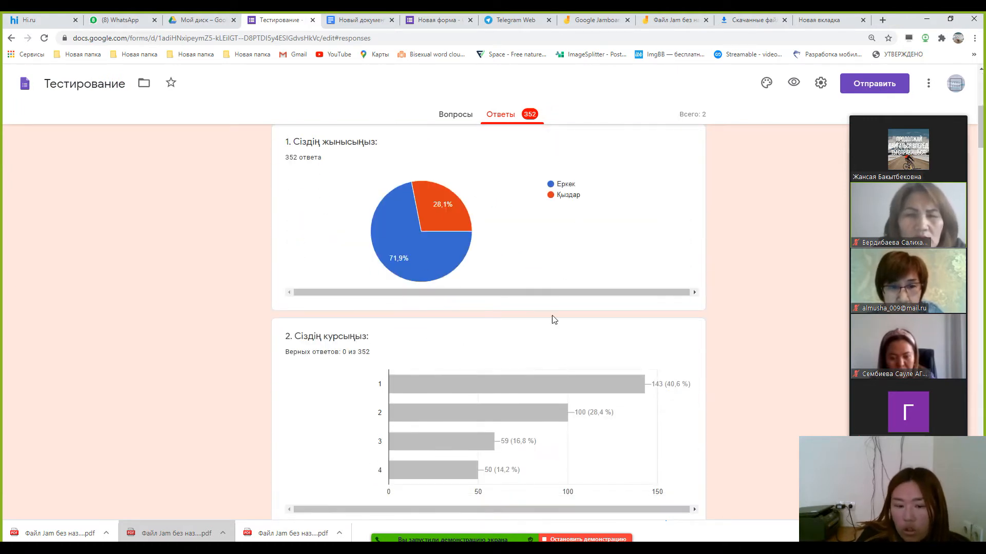
{"action": "scroll", "coordinate": [552, 316], "scroll_direction": "down", "scroll_amount": 4}
{"action": "scroll", "coordinate": [551, 339], "scroll_direction": "up", "scroll_amount": 3}
{"action": "mouse_move", "coordinate": [433, 370]}
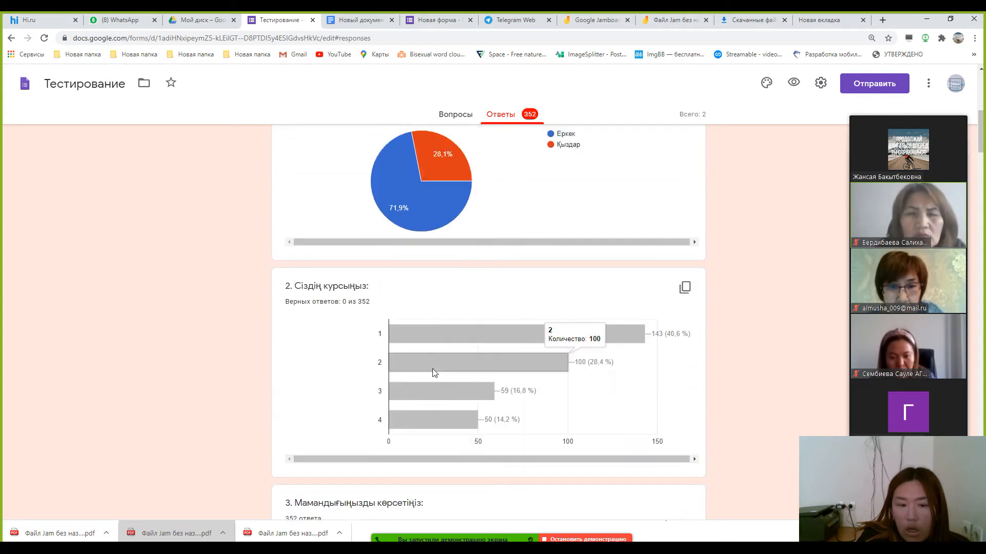
{"action": "scroll", "coordinate": [513, 375], "scroll_direction": "down", "scroll_amount": 7}
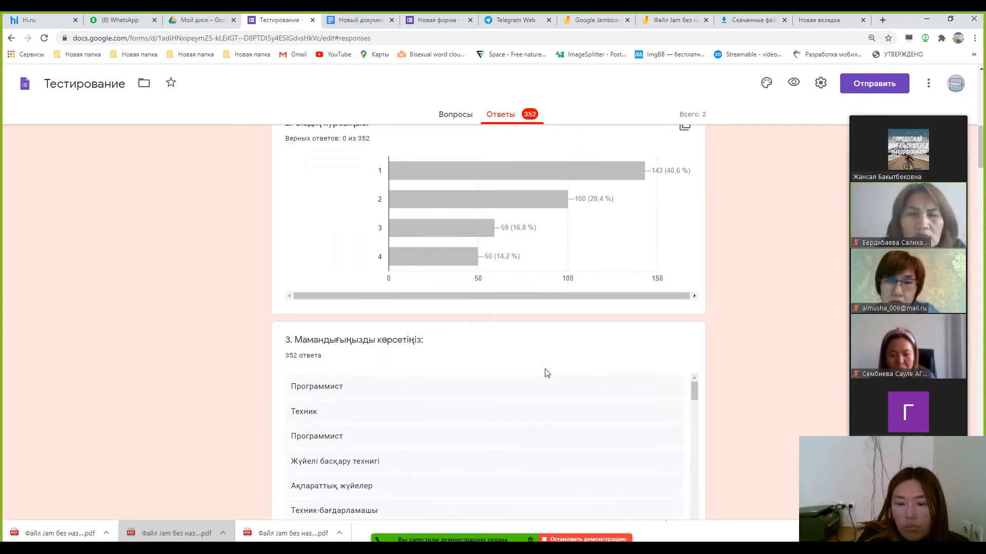
{"action": "scroll", "coordinate": [508, 385], "scroll_direction": "down", "scroll_amount": 8}
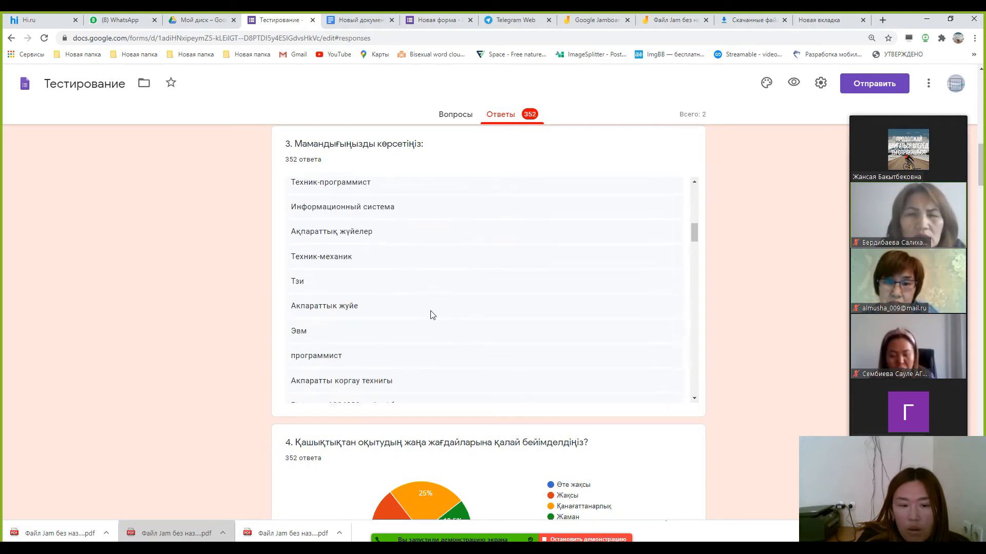
{"action": "scroll", "coordinate": [436, 315], "scroll_direction": "down", "scroll_amount": 5}
{"action": "scroll", "coordinate": [647, 318], "scroll_direction": "down", "scroll_amount": 7}
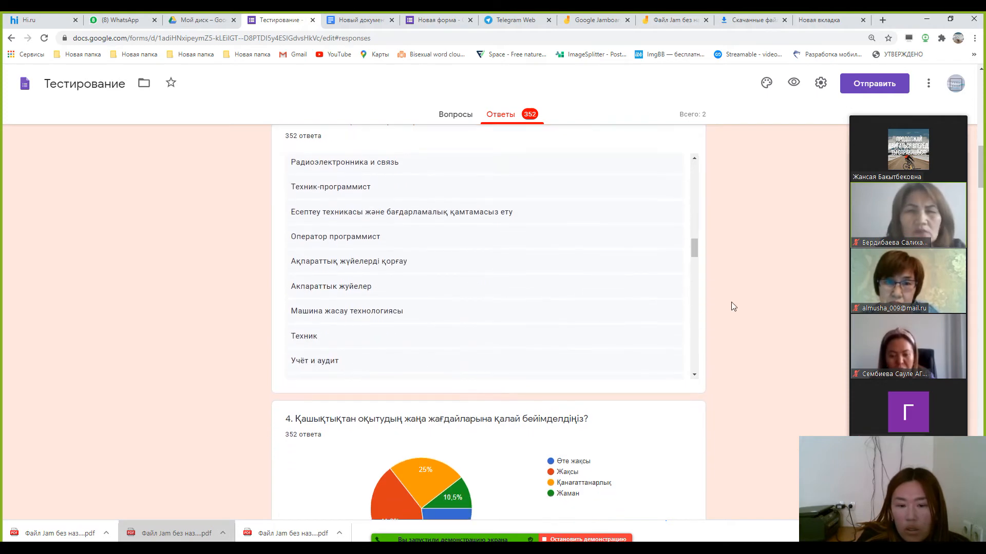
Step: Examine the response charts for questions 4 to 9 in the form's summary
{"action": "scroll", "coordinate": [648, 318], "scroll_direction": "down", "scroll_amount": 2}
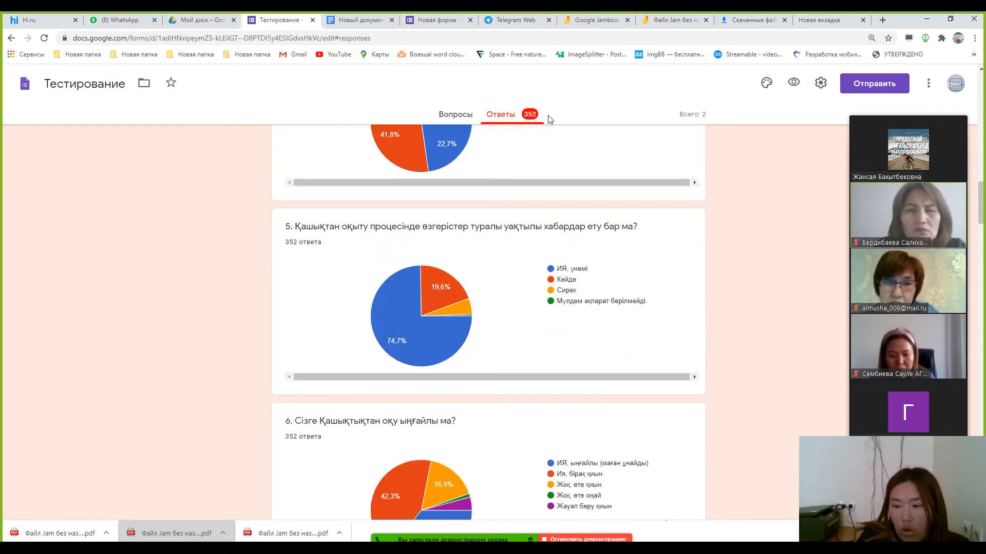
{"action": "scroll", "coordinate": [520, 307], "scroll_direction": "down", "scroll_amount": 3}
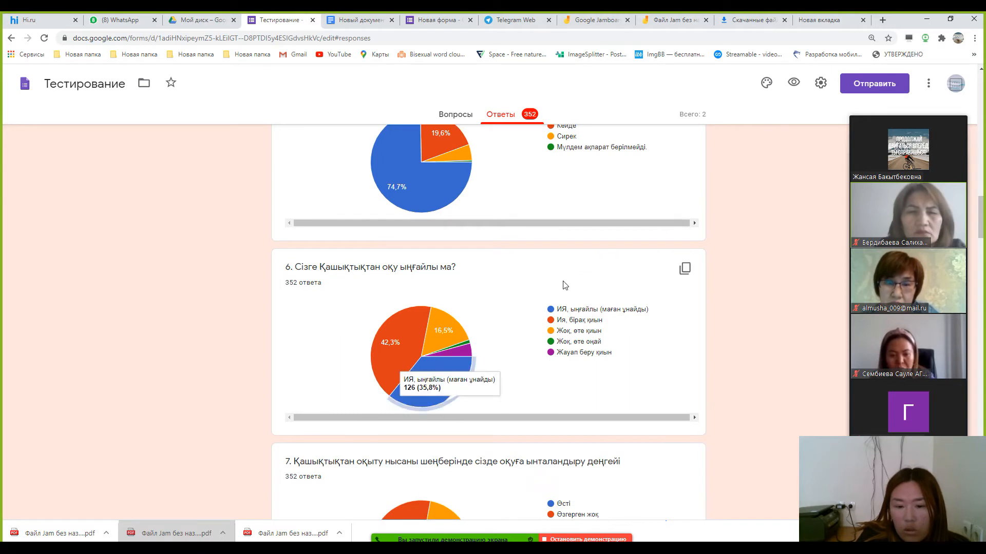
{"action": "scroll", "coordinate": [462, 262], "scroll_direction": "down", "scroll_amount": 3}
{"action": "scroll", "coordinate": [594, 222], "scroll_direction": "up", "scroll_amount": 1}
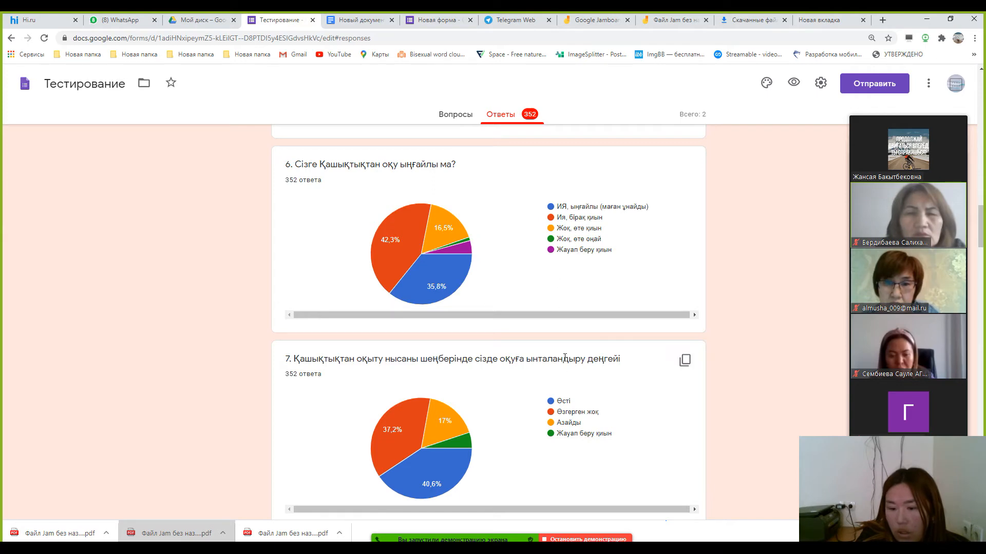
{"action": "scroll", "coordinate": [599, 402], "scroll_direction": "down", "scroll_amount": 3}
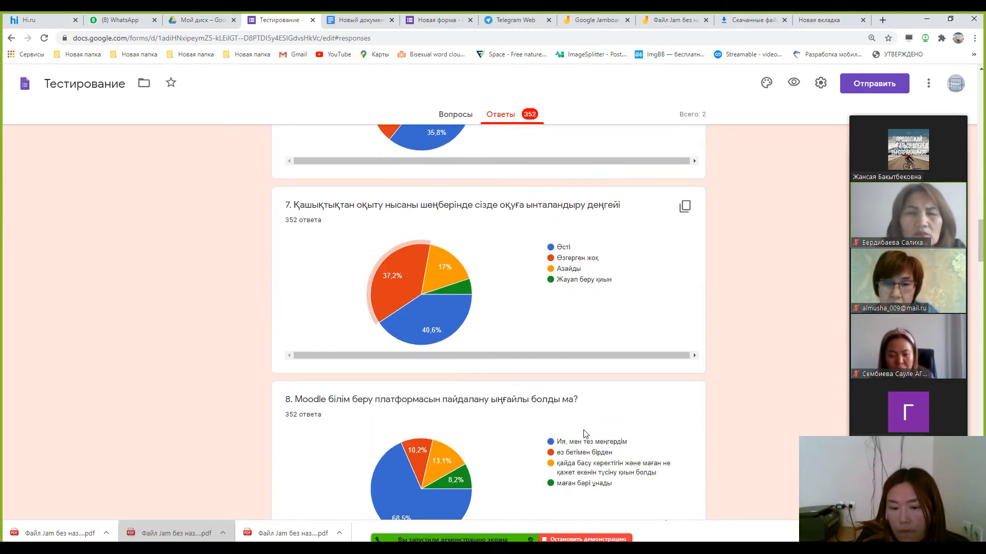
{"action": "mouse_move", "coordinate": [421, 259]}
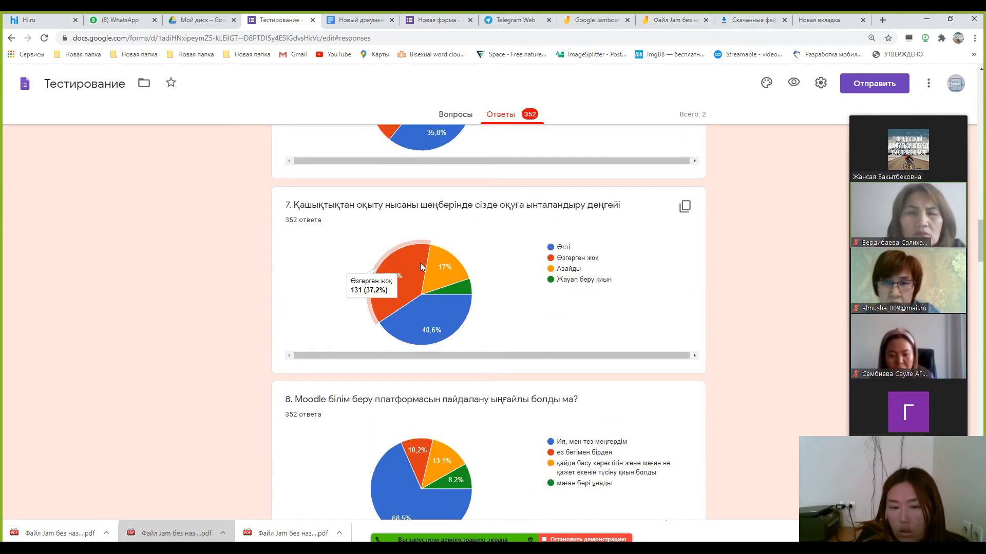
{"action": "scroll", "coordinate": [663, 359], "scroll_direction": "down", "scroll_amount": 3}
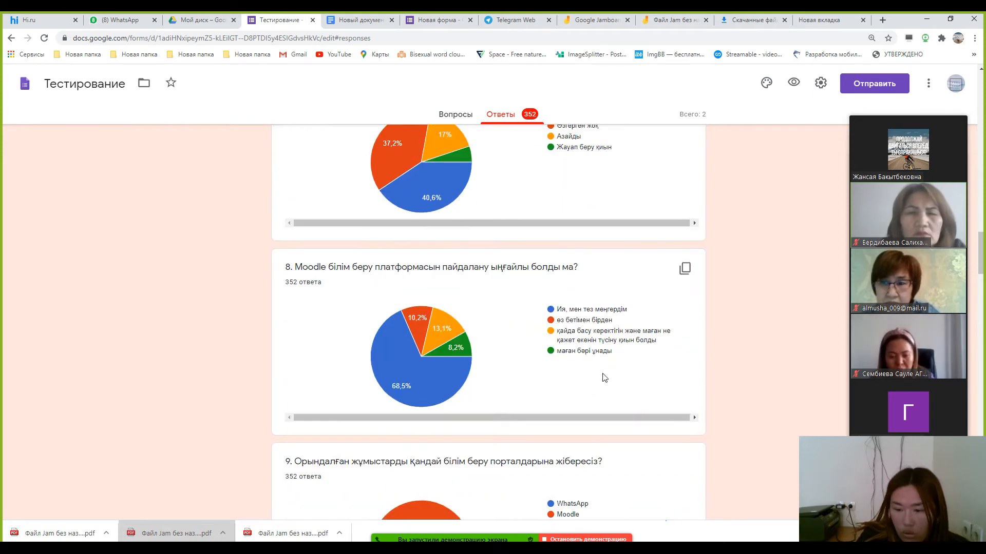
{"action": "scroll", "coordinate": [503, 334], "scroll_direction": "down", "scroll_amount": 1}
{"action": "scroll", "coordinate": [493, 303], "scroll_direction": "down", "scroll_amount": 1}
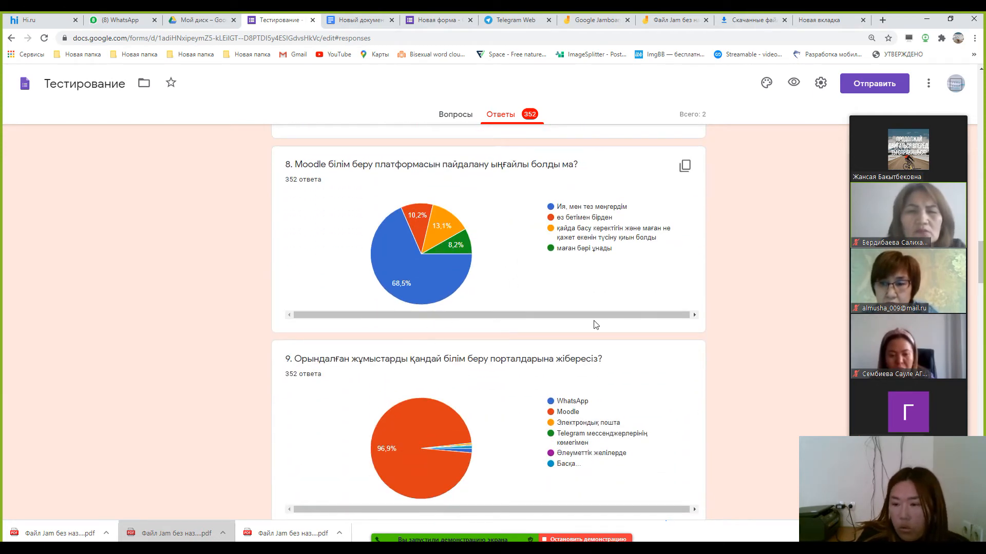
{"action": "scroll", "coordinate": [607, 313], "scroll_direction": "down", "scroll_amount": 4}
Step: Create a new spreadsheet named Тестирование (Ответы) from the form's responses
{"action": "scroll", "coordinate": [605, 325], "scroll_direction": "up", "scroll_amount": 12}
{"action": "scroll", "coordinate": [616, 344], "scroll_direction": "up", "scroll_amount": 20}
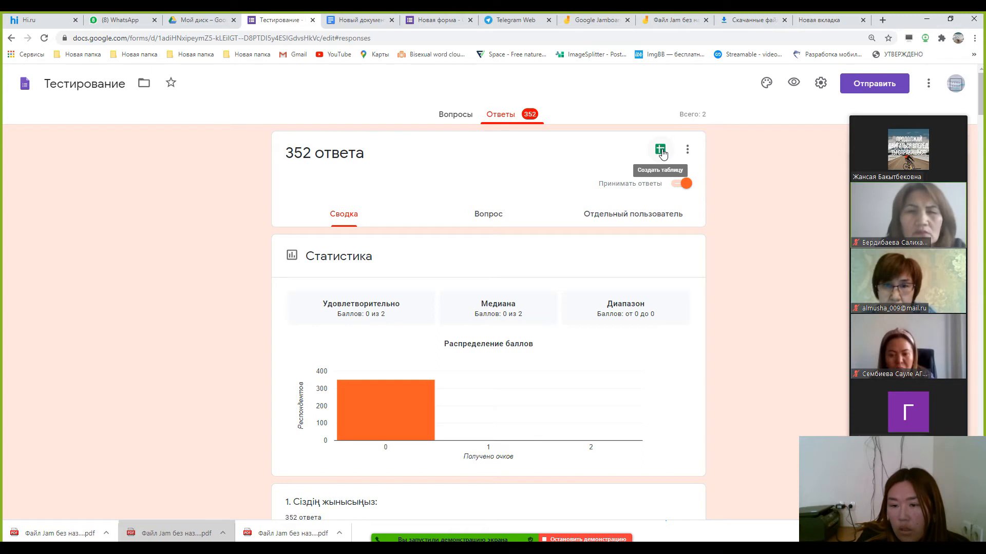
{"action": "left_click", "coordinate": [661, 150]}
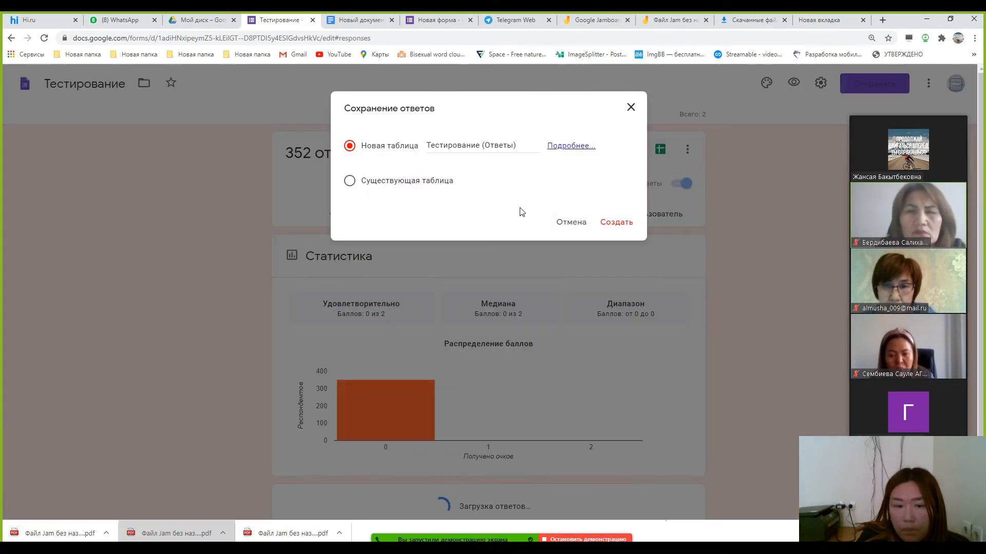
{"action": "left_click", "coordinate": [619, 224]}
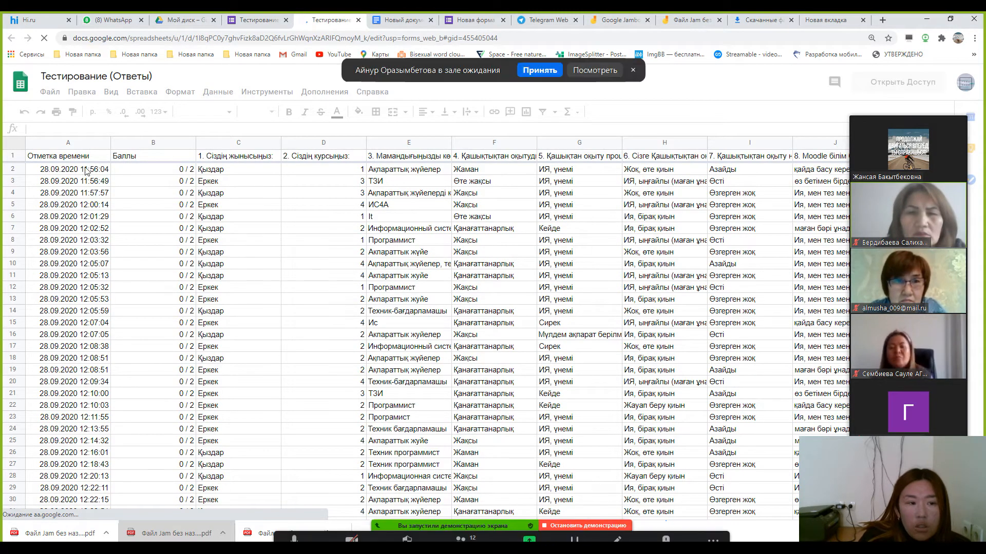
Step: Admit the person in the meeting's waiting room and look through the response rows in the spreadsheet
{"action": "left_click", "coordinate": [550, 75]}
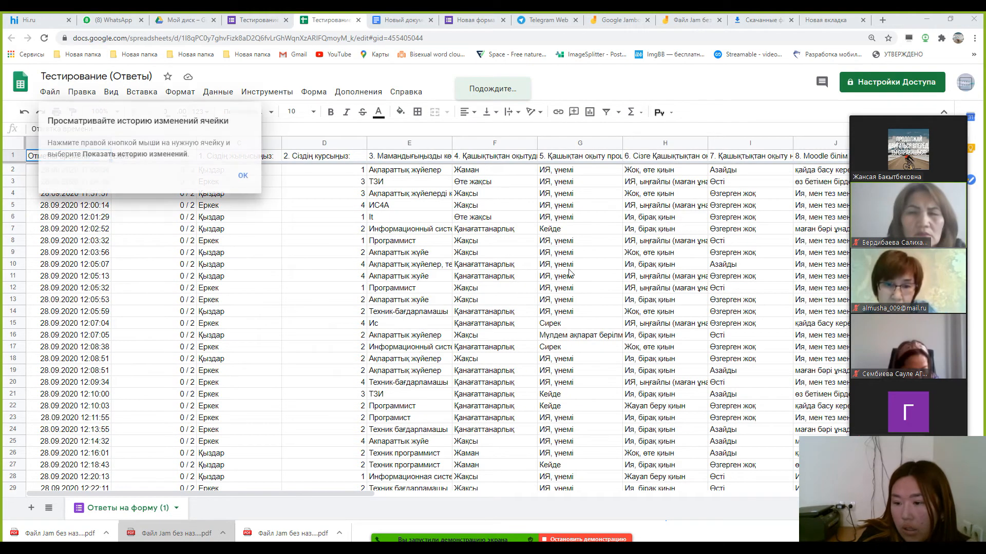
{"action": "scroll", "coordinate": [564, 294], "scroll_direction": "down", "scroll_amount": 1}
{"action": "scroll", "coordinate": [564, 294], "scroll_direction": "down", "scroll_amount": 20}
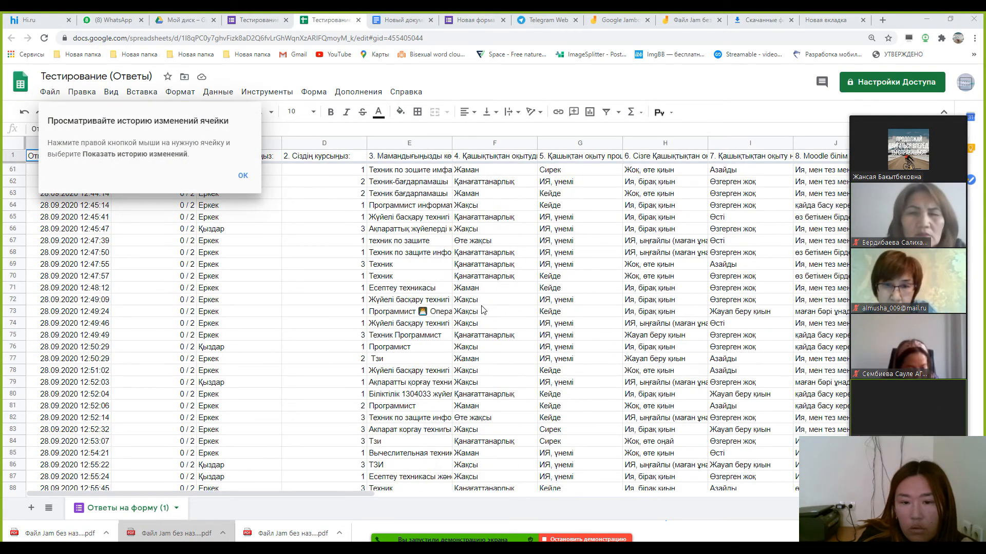
{"action": "scroll", "coordinate": [459, 314], "scroll_direction": "down", "scroll_amount": 3}
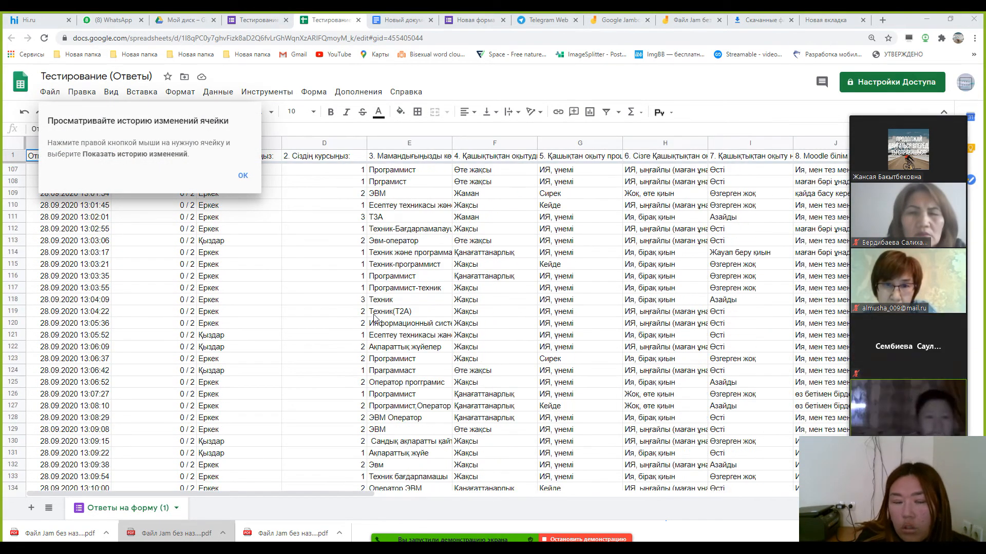
Step: Dismiss the cell edit history tip and download the response spreadsheet in Microsoft Excel (XLSX) format
{"action": "left_click", "coordinate": [243, 176]}
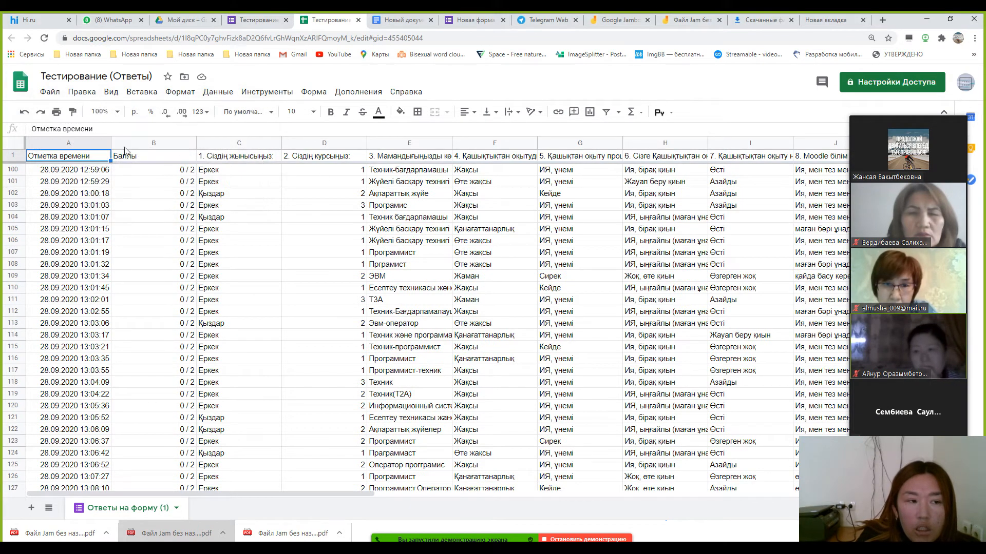
{"action": "left_click", "coordinate": [49, 92]}
{"action": "mouse_move", "coordinate": [157, 240]}
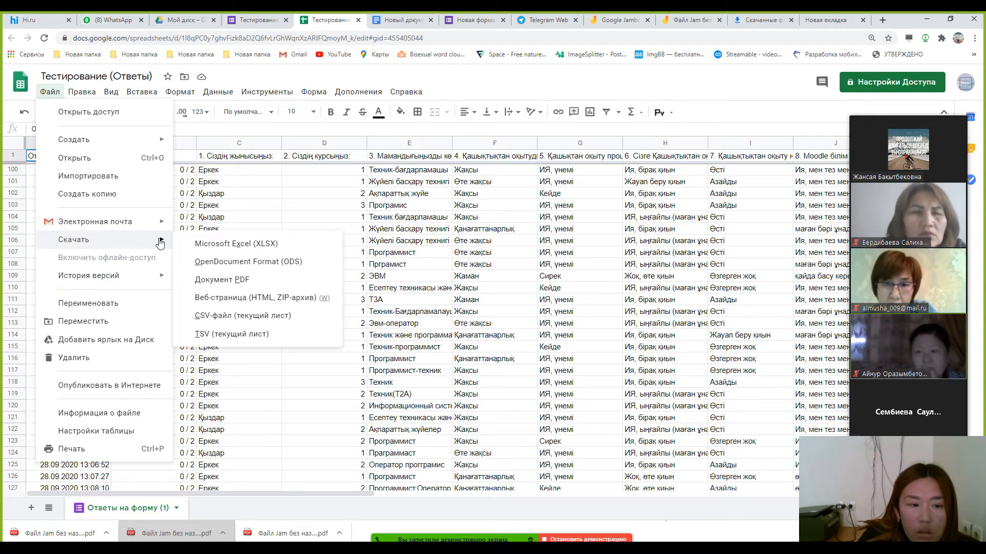
{"action": "left_click", "coordinate": [281, 253]}
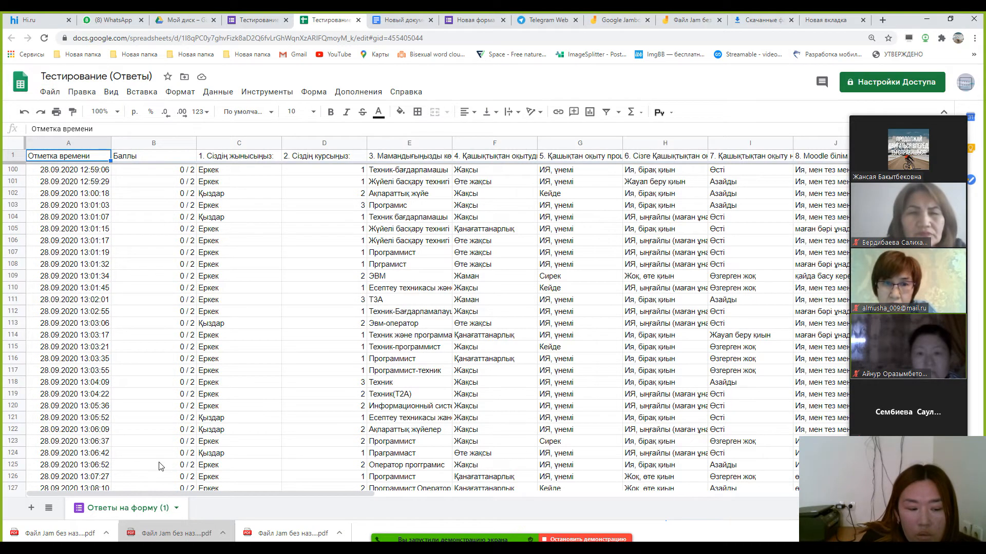
Step: Open the downloaded Тестирование (Ответы) file in Excel, cancel the Office activation wizard and maximize the workbook window
{"action": "left_click", "coordinate": [61, 534]}
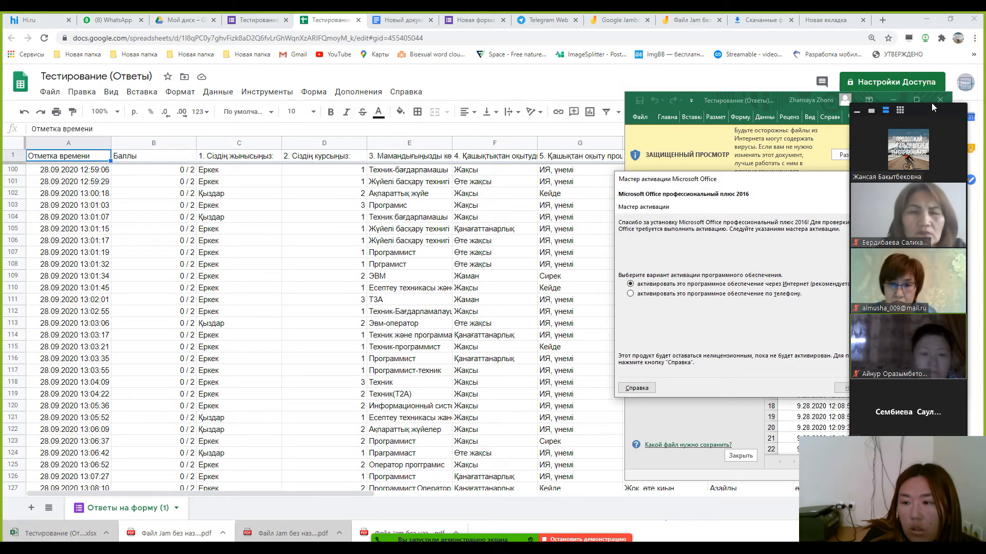
{"action": "left_click_drag", "start_coordinate": [922, 117], "coordinate": [461, 206]}
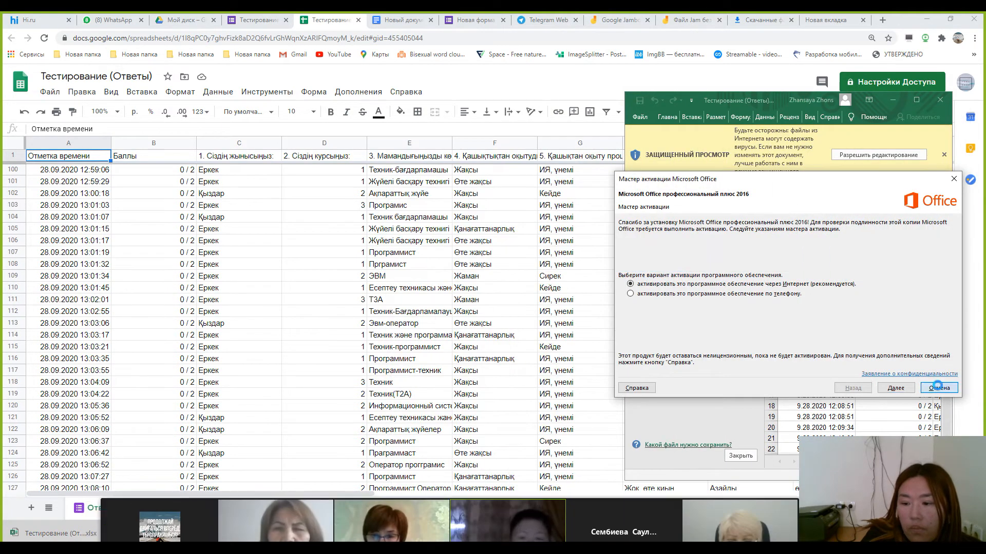
{"action": "left_click", "coordinate": [938, 386]}
{"action": "left_click", "coordinate": [917, 101]}
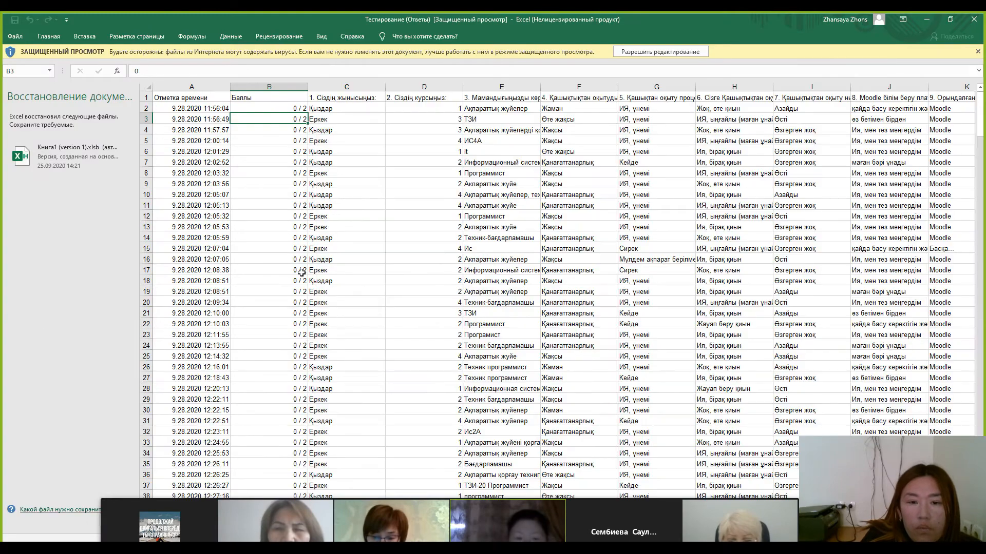
Step: Enable editing of the protected workbook, look over its response rows and close Excel, agreeing to remove the recovered files
{"action": "scroll", "coordinate": [667, 259], "scroll_direction": "down", "scroll_amount": 5}
{"action": "left_click", "coordinate": [687, 53]}
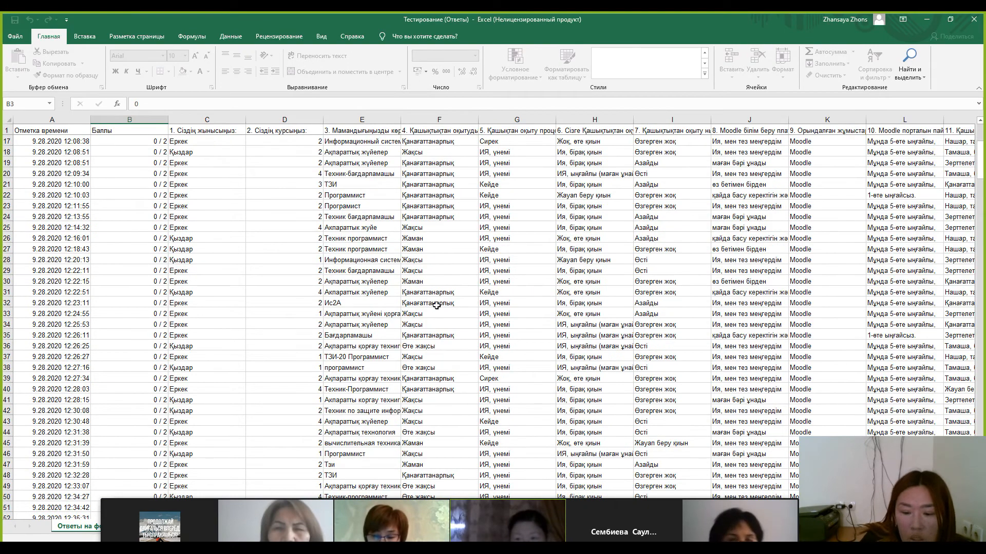
{"action": "left_click", "coordinate": [974, 20]}
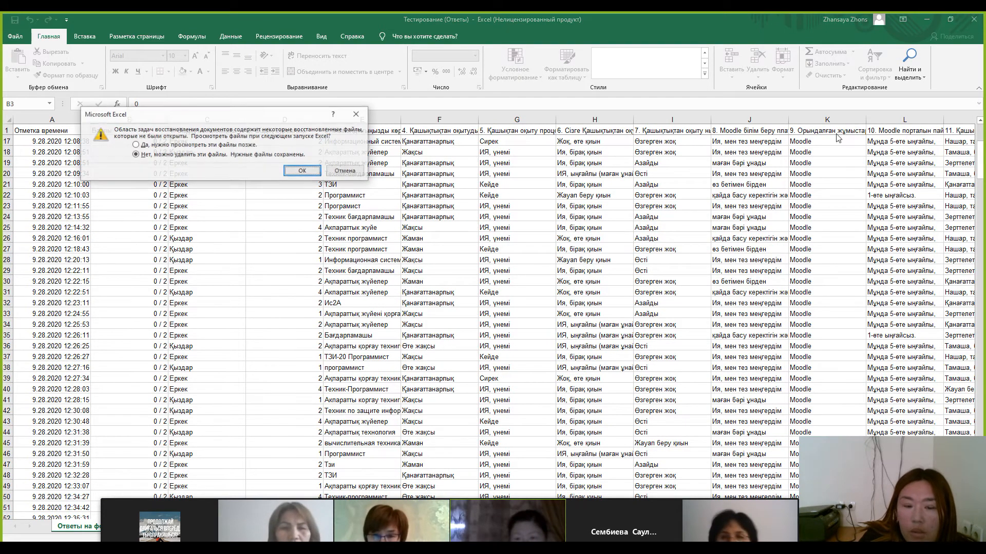
{"action": "left_click", "coordinate": [303, 171]}
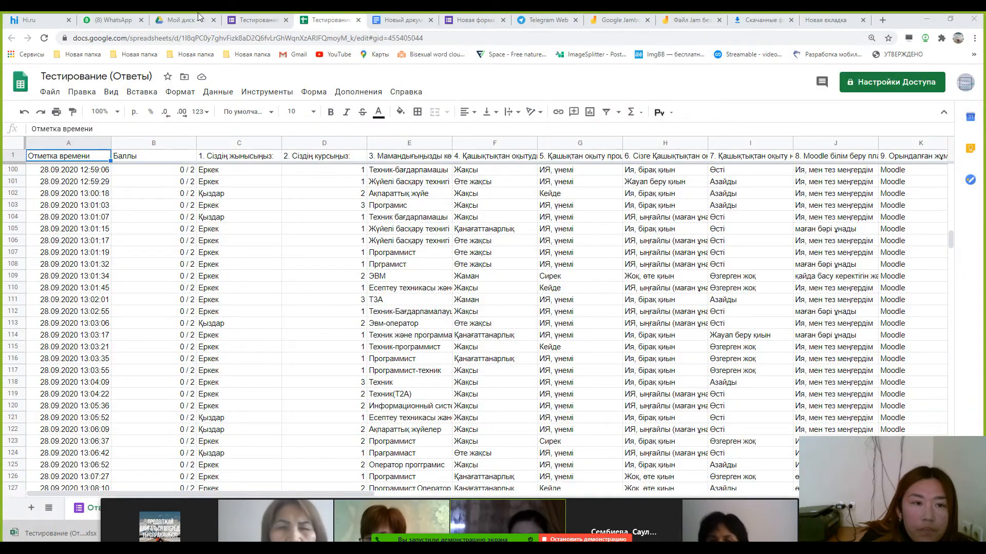
Step: Return to the Google Forms home page from the survey and create a new form from the Тестирование template
{"action": "left_click", "coordinate": [254, 19]}
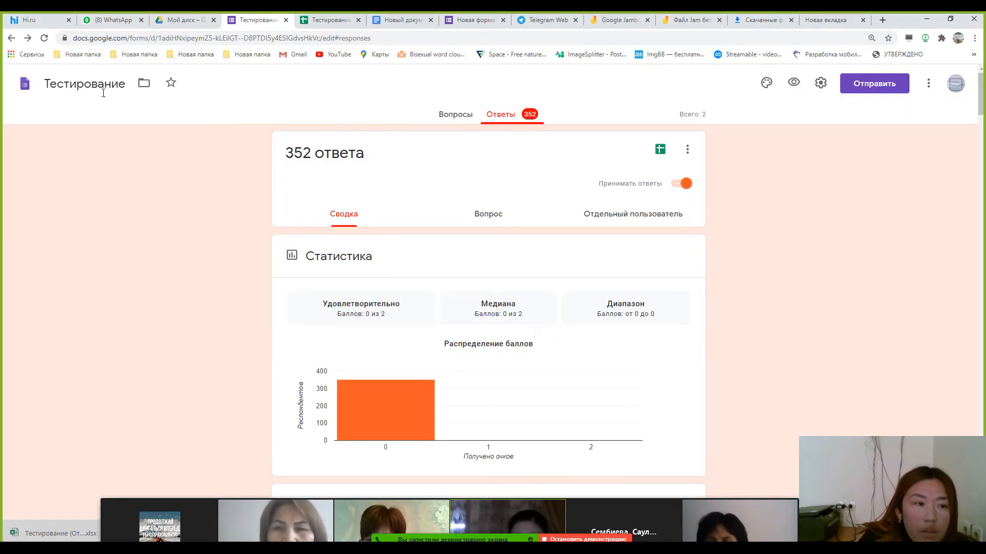
{"action": "left_click", "coordinate": [21, 84]}
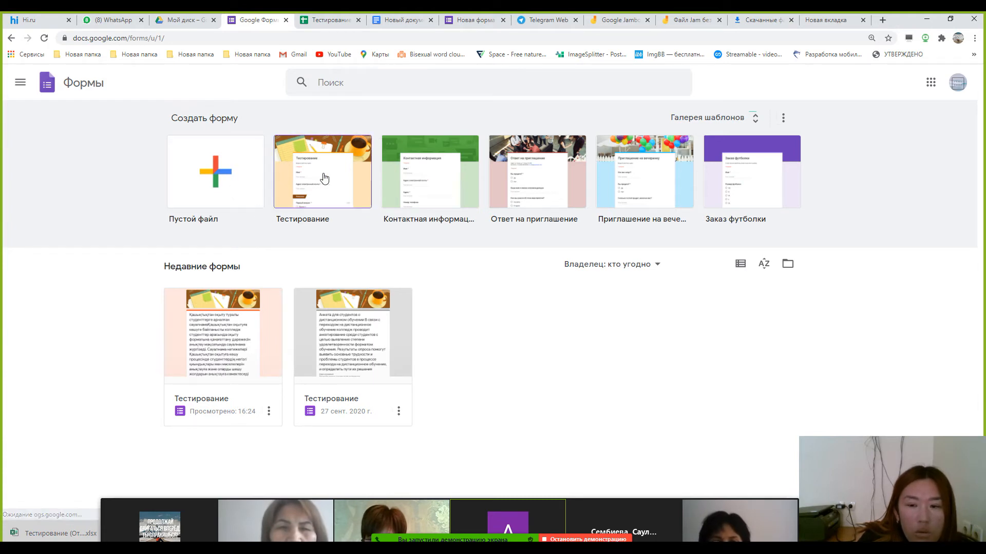
{"action": "left_click", "coordinate": [328, 198]}
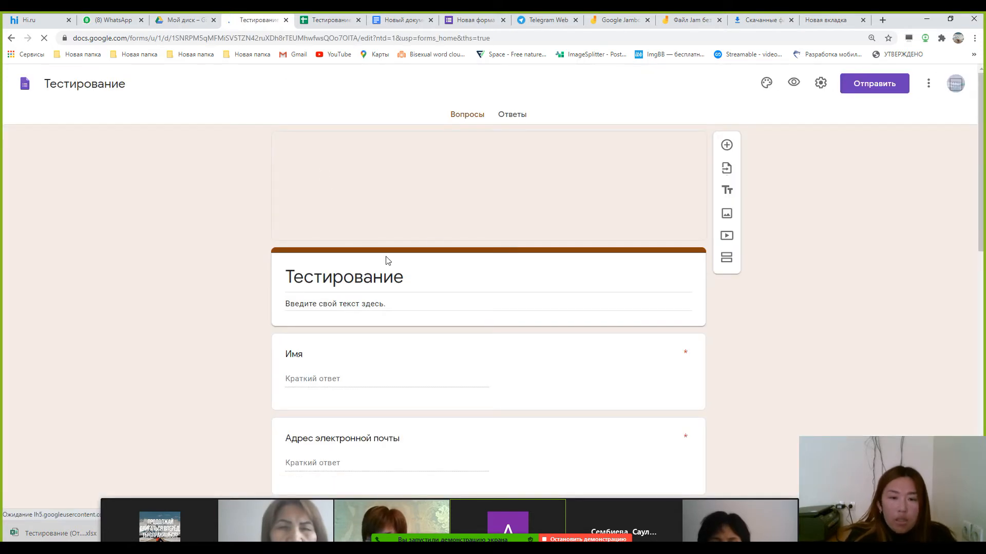
Step: Replace the heading at the start of the new form with Информатика
{"action": "scroll", "coordinate": [426, 246], "scroll_direction": "down", "scroll_amount": 2}
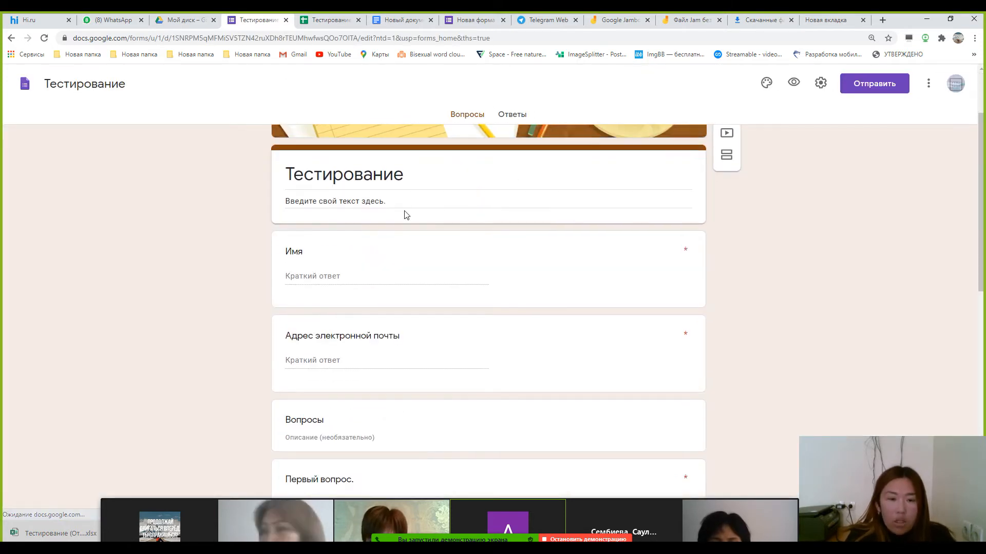
{"action": "left_click", "coordinate": [425, 175]}
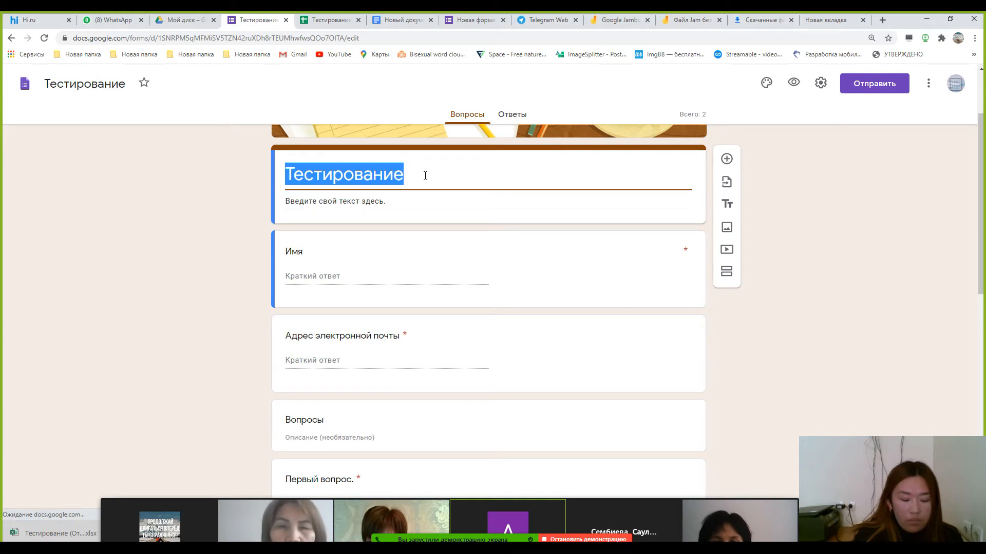
{"action": "key", "text": "BackSpace"}
{"action": "type", "text": "Информатика"}
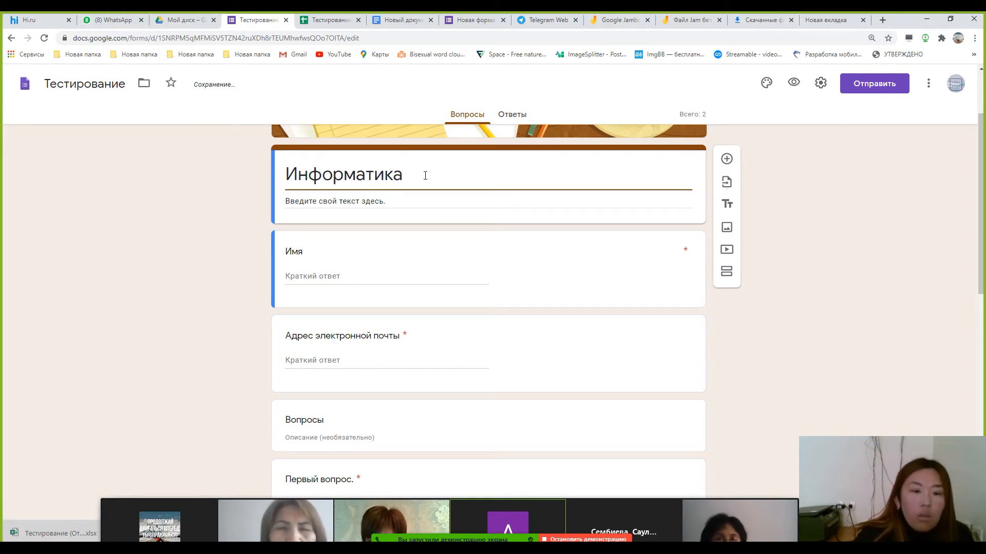
Step: Replace the form's placeholder description with "1 бөлім бойынша"
{"action": "left_click", "coordinate": [409, 204]}
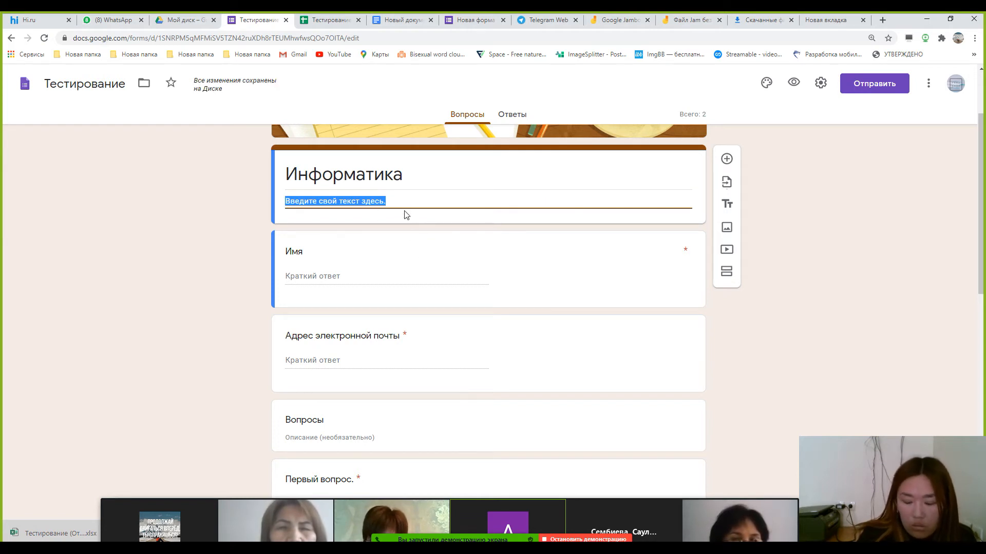
{"action": "key", "text": "BackSpace"}
{"action": "type", "text": "1 б-"}
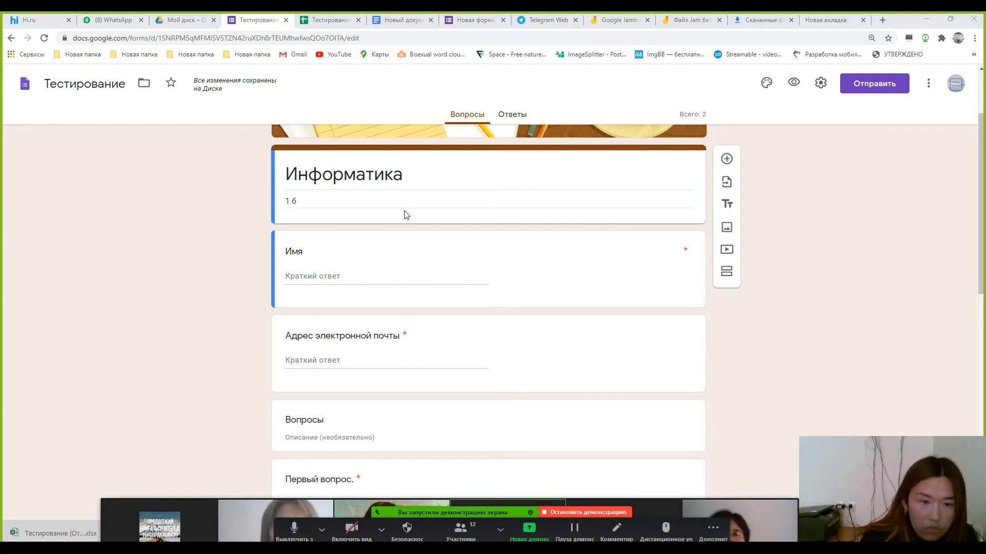
{"action": "left_click", "coordinate": [343, 202]}
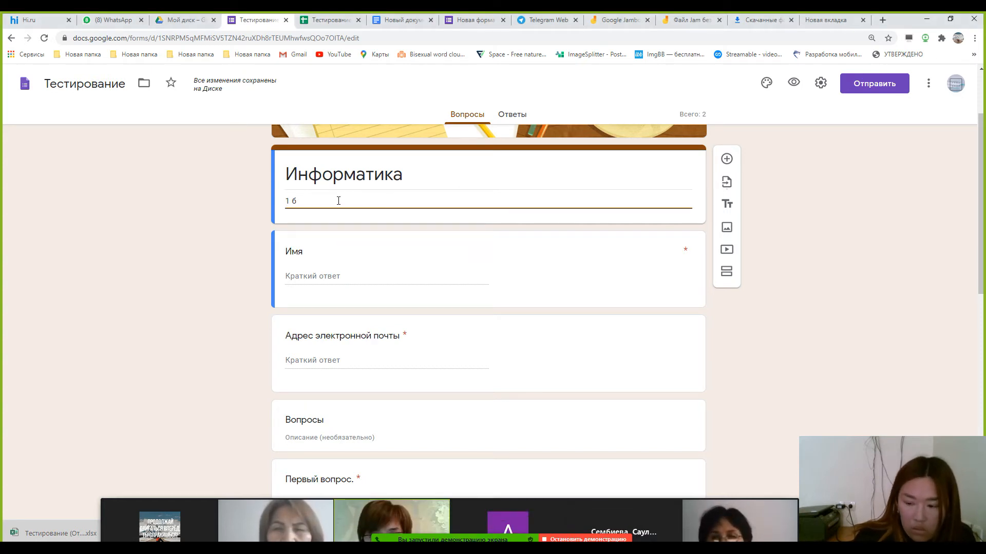
{"action": "type", "text": "өлі"}
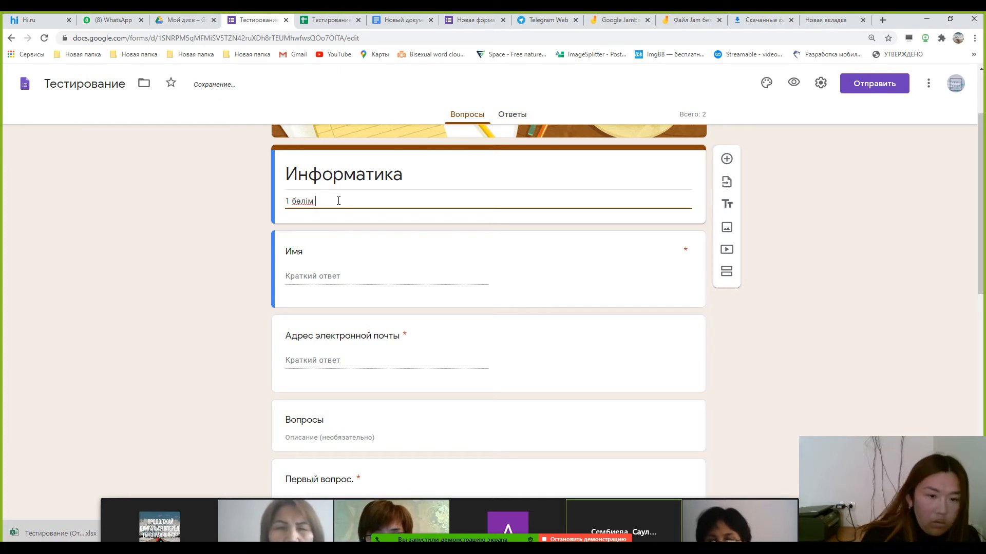
{"action": "type", "text": "м бойынша"}
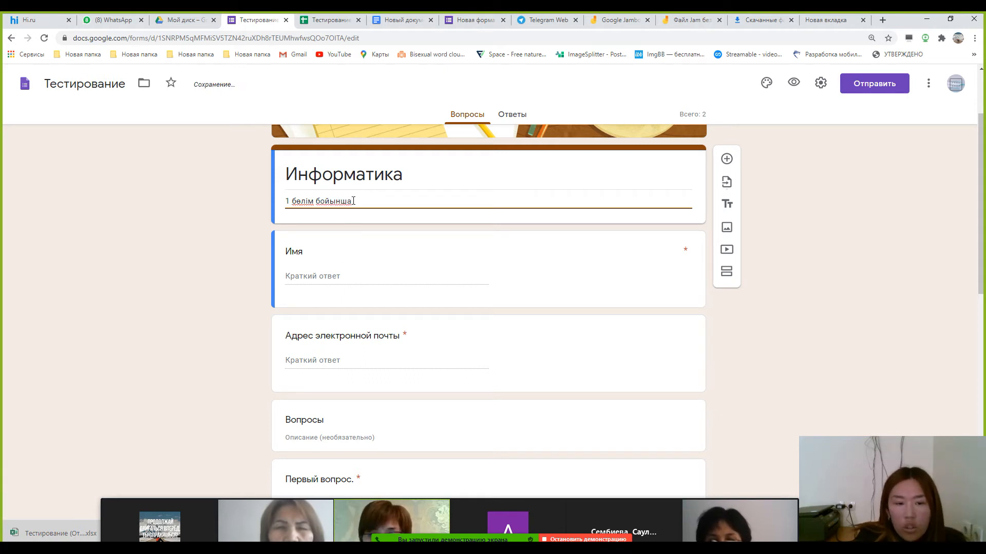
Step: Rename the Имя question as ФИО
{"action": "left_click", "coordinate": [359, 245]}
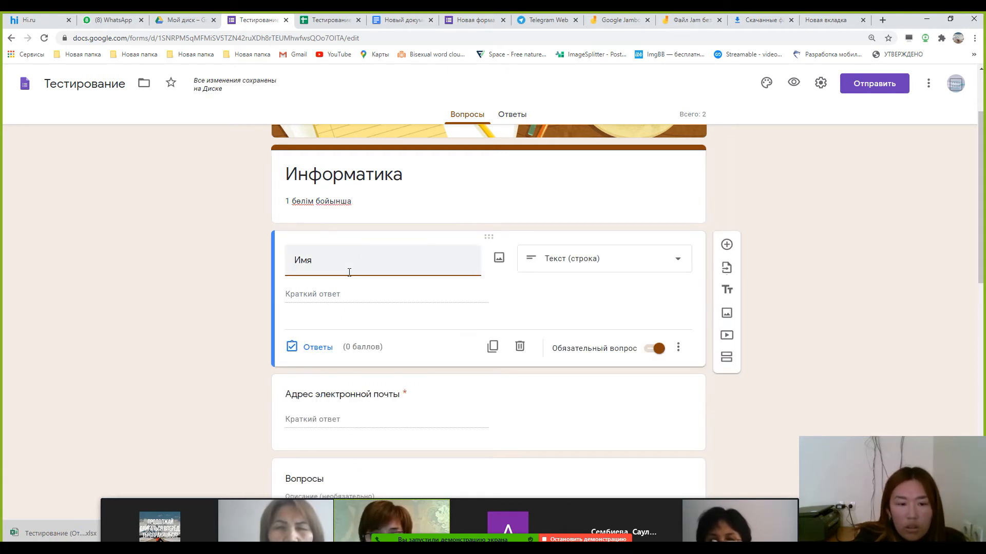
{"action": "left_click", "coordinate": [337, 260]}
{"action": "key", "text": "BackSpace"}
{"action": "key", "text": "BackSpace"}
{"action": "type", "text": "Ф"}
{"action": "key", "text": "BackSpace"}
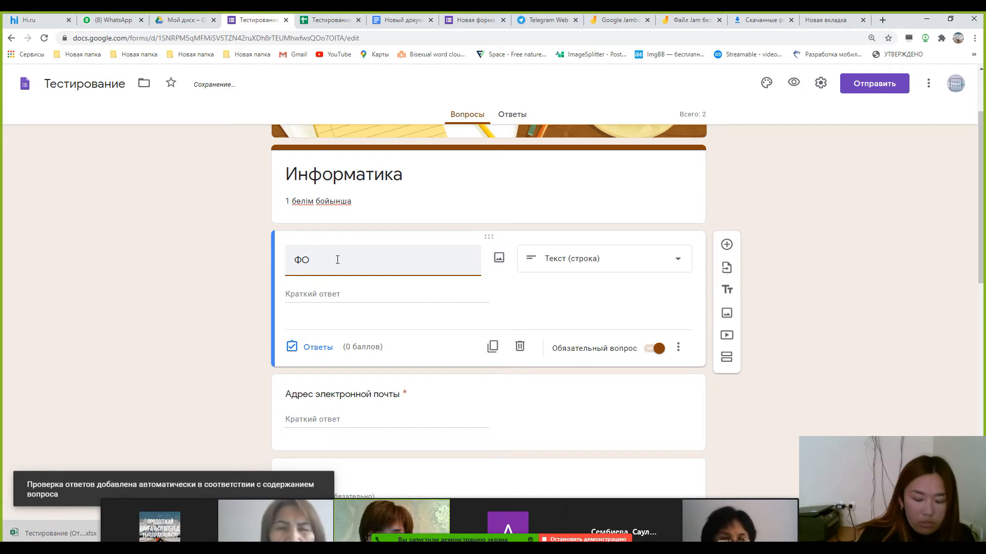
{"action": "key", "text": "BackSpace"}
{"action": "type", "text": "ИО"}
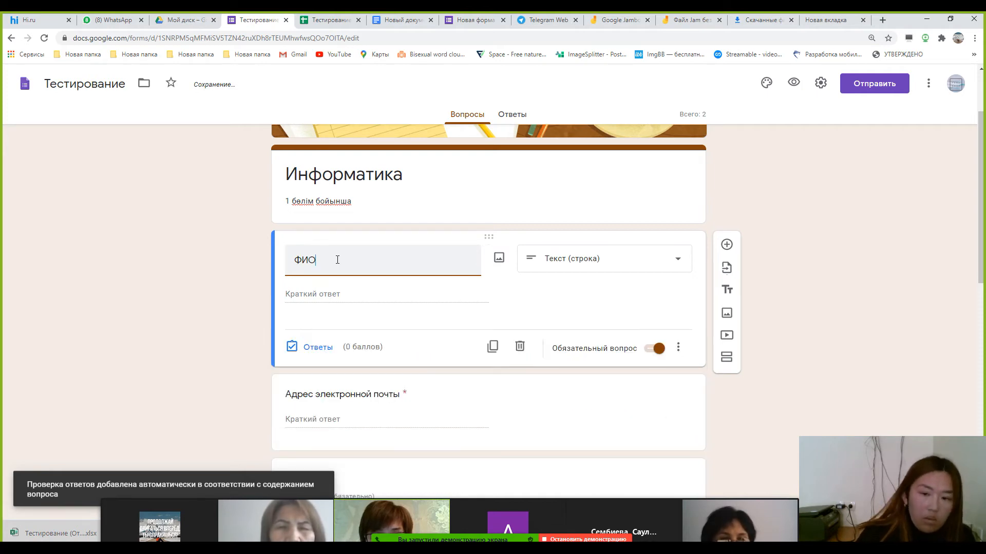
Step: Review the answer types for the ФИО question, choose Текст (строка), and switch its required setting off and on again
{"action": "left_click", "coordinate": [590, 262]}
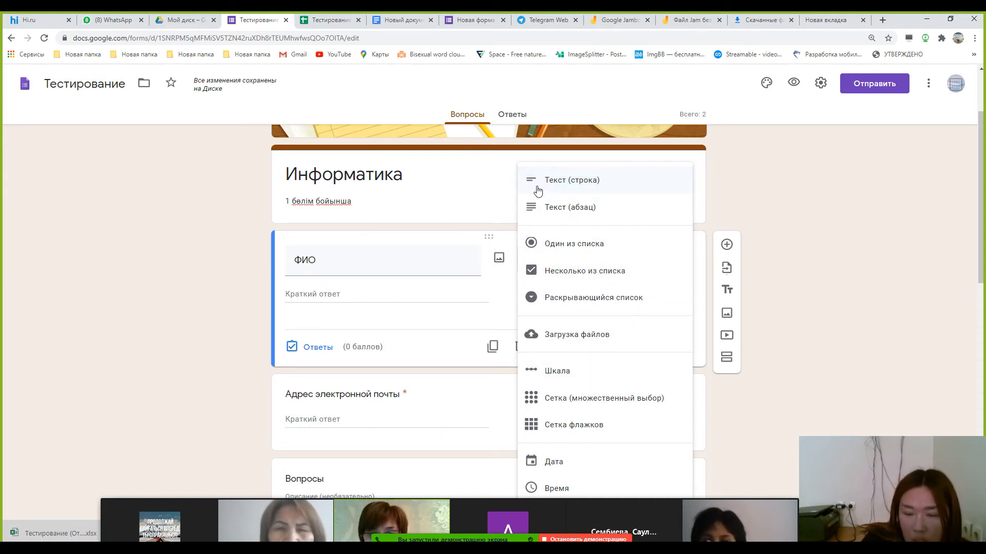
{"action": "left_click", "coordinate": [619, 182]}
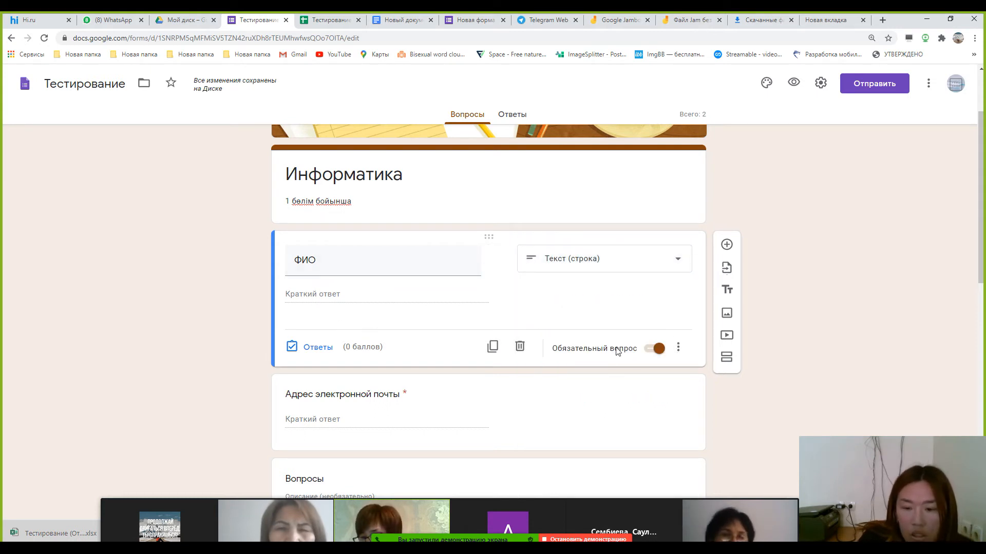
{"action": "left_click", "coordinate": [647, 350]}
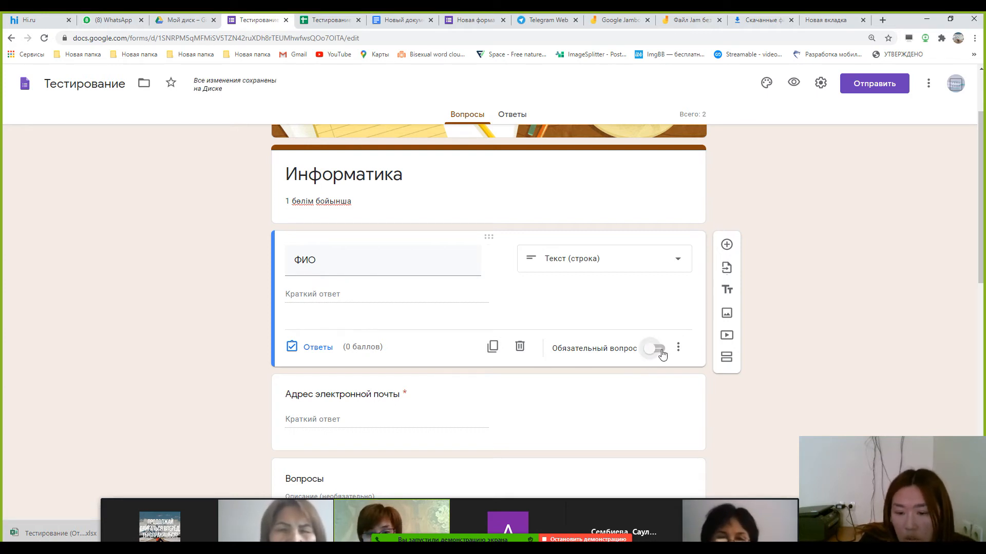
{"action": "left_click", "coordinate": [659, 350]}
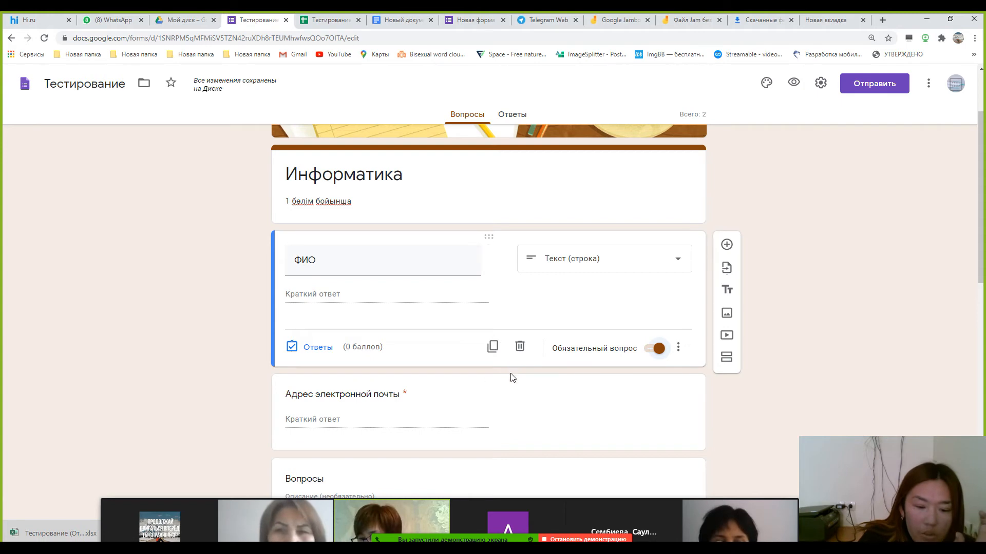
Step: Delete the Вопросы heading block between the e-mail address question and the first quiz question
{"action": "scroll", "coordinate": [565, 367], "scroll_direction": "down", "scroll_amount": 3}
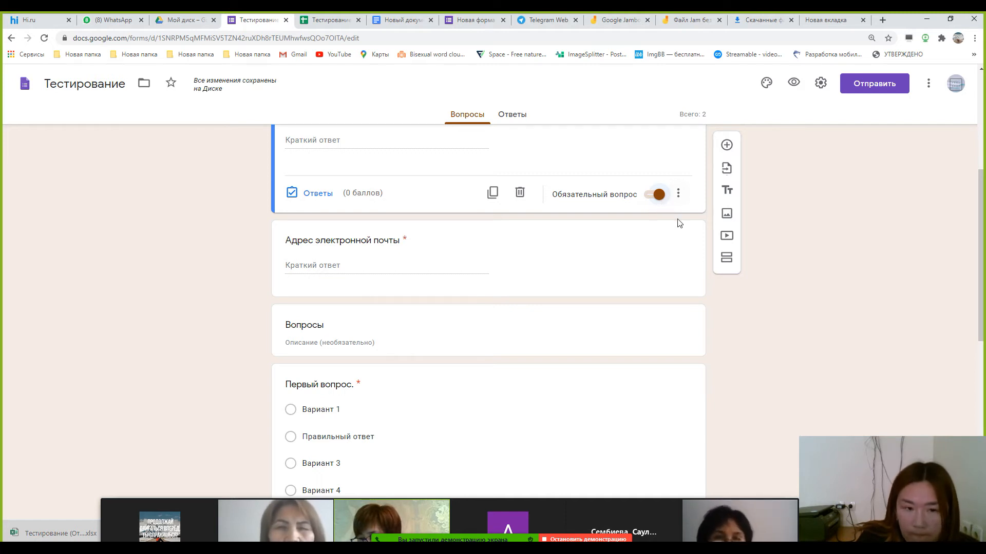
{"action": "scroll", "coordinate": [632, 280], "scroll_direction": "up", "scroll_amount": 1}
{"action": "scroll", "coordinate": [631, 287], "scroll_direction": "up", "scroll_amount": 2}
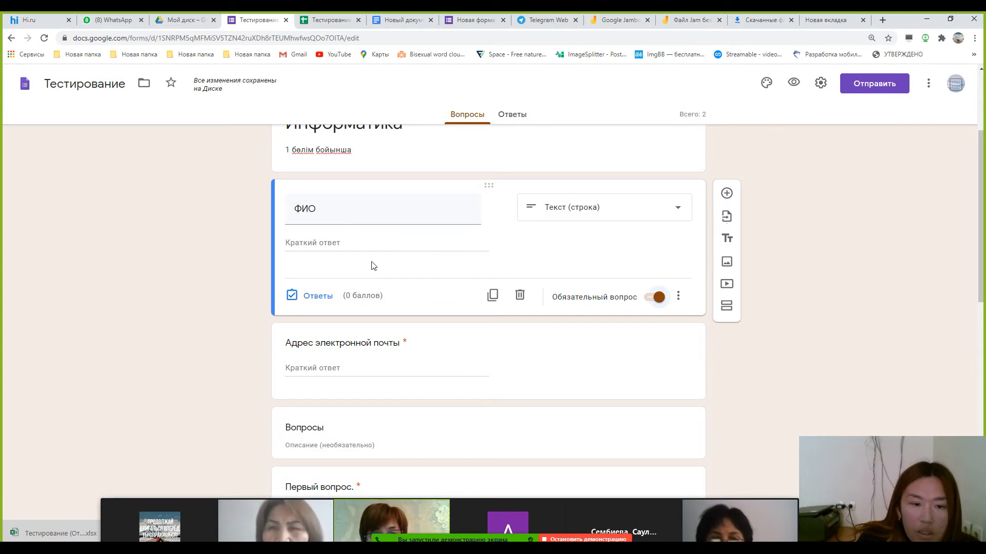
{"action": "scroll", "coordinate": [425, 281], "scroll_direction": "up", "scroll_amount": 2}
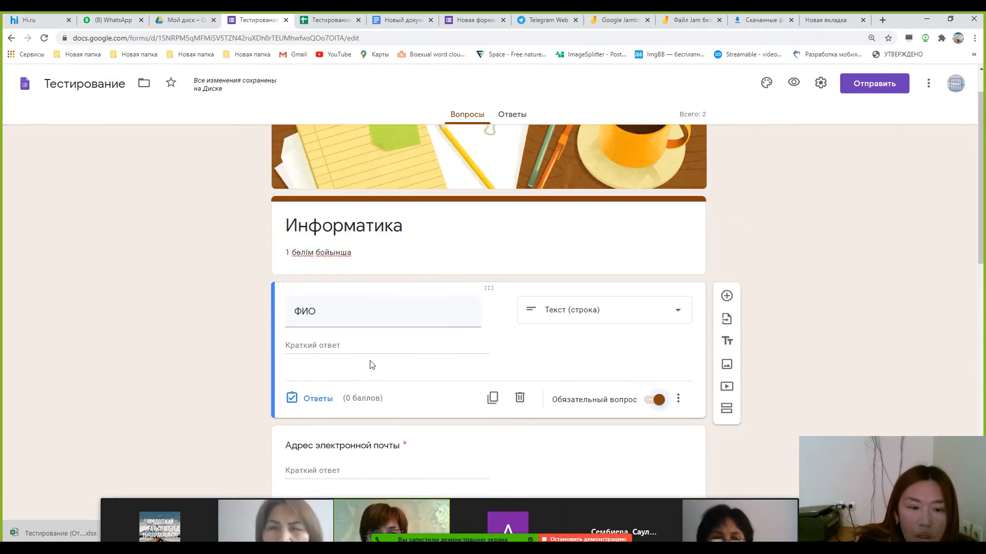
{"action": "scroll", "coordinate": [350, 341], "scroll_direction": "down", "scroll_amount": 4}
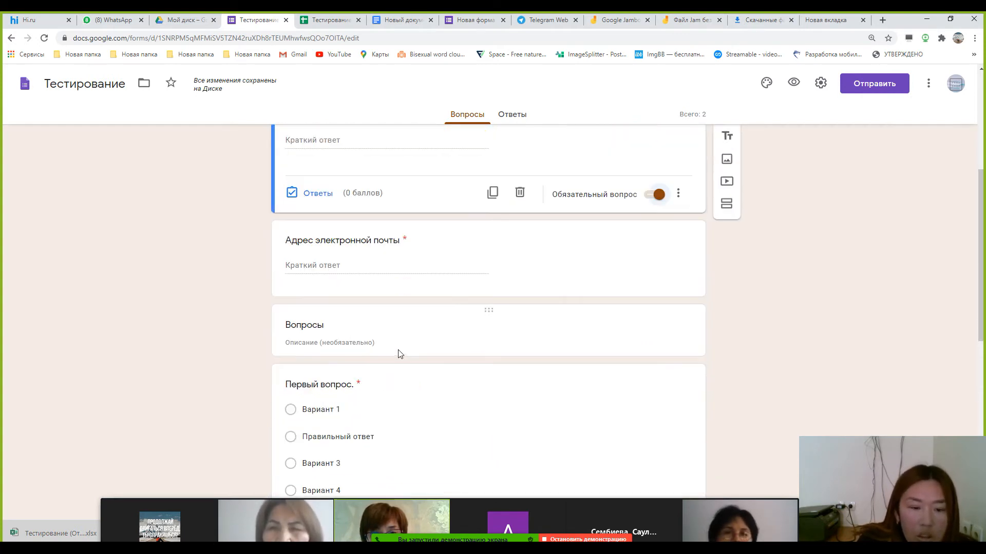
{"action": "left_click", "coordinate": [403, 268]}
{"action": "scroll", "coordinate": [383, 385], "scroll_direction": "down", "scroll_amount": 1}
{"action": "scroll", "coordinate": [383, 385], "scroll_direction": "down", "scroll_amount": 1}
{"action": "left_click", "coordinate": [452, 238]}
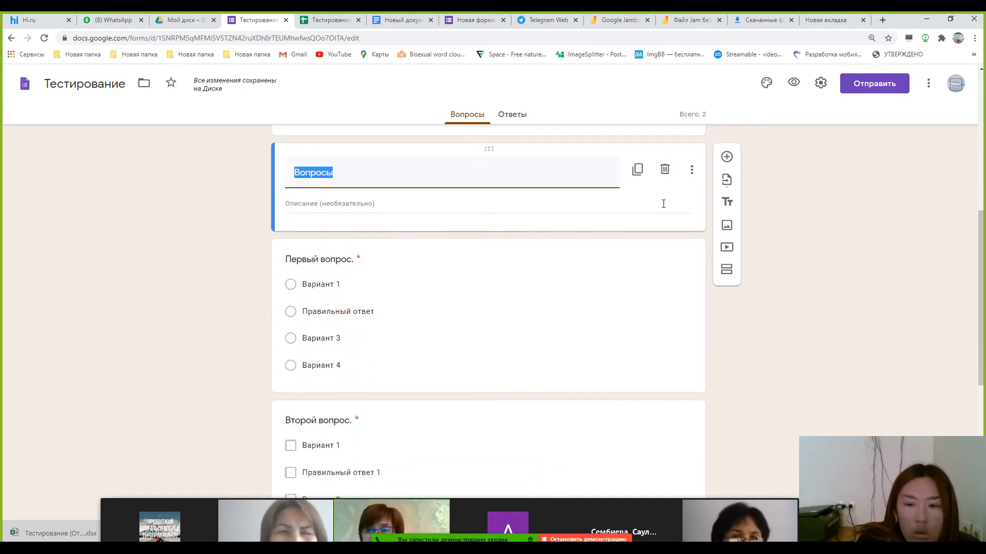
{"action": "left_click", "coordinate": [665, 171]}
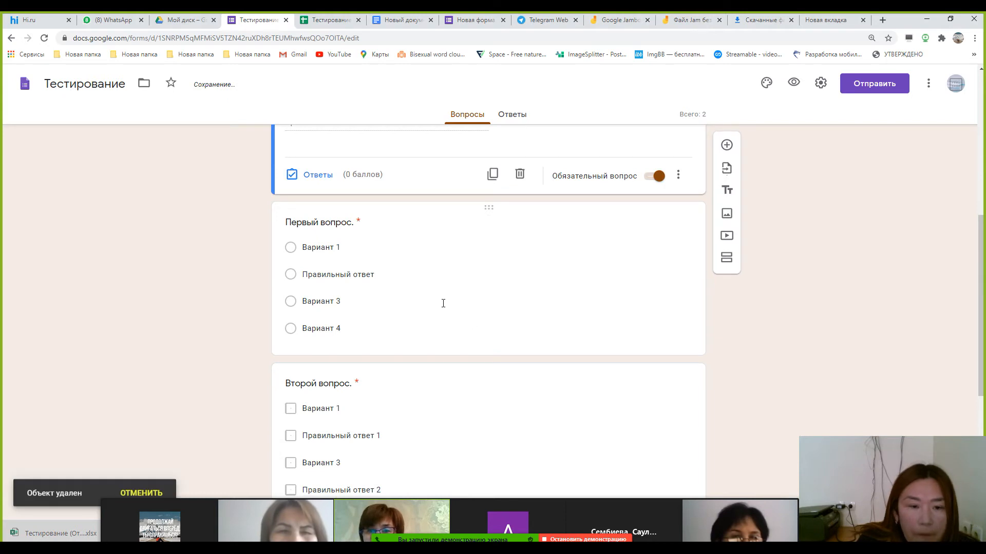
Step: Replace the Первый вопрос title with "Тауық бір аяғымен тұрса 3 кг, екі аяғымен тұрса қанша кг?" copied from Новый документ
{"action": "scroll", "coordinate": [411, 326], "scroll_direction": "up", "scroll_amount": 1}
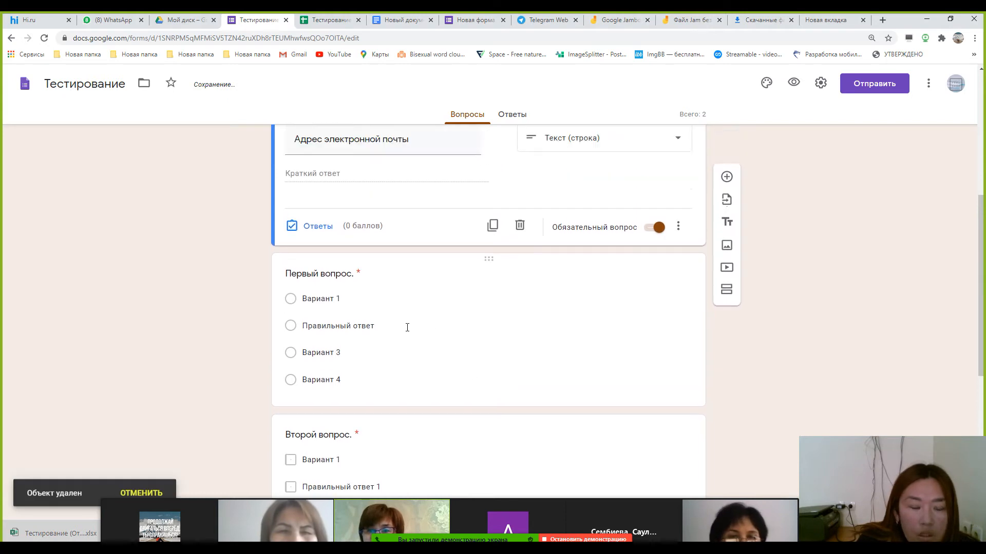
{"action": "left_click", "coordinate": [385, 22]}
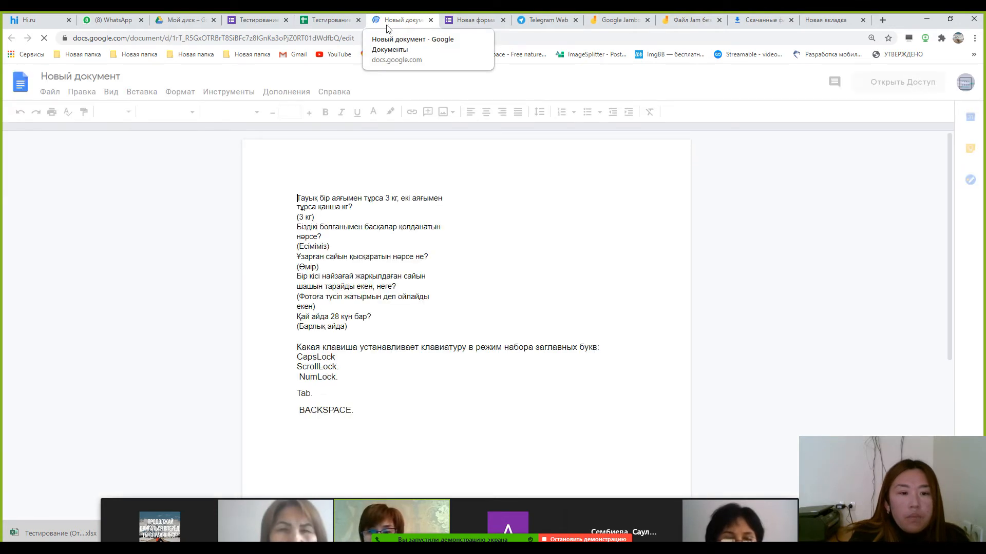
{"action": "left_click", "coordinate": [338, 251]}
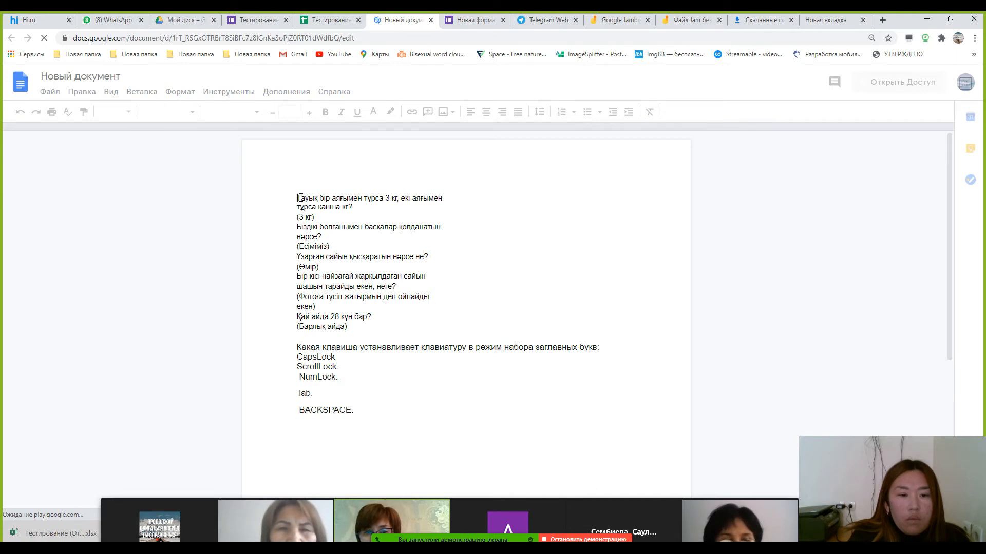
{"action": "left_click_drag", "start_coordinate": [297, 197], "coordinate": [352, 207]}
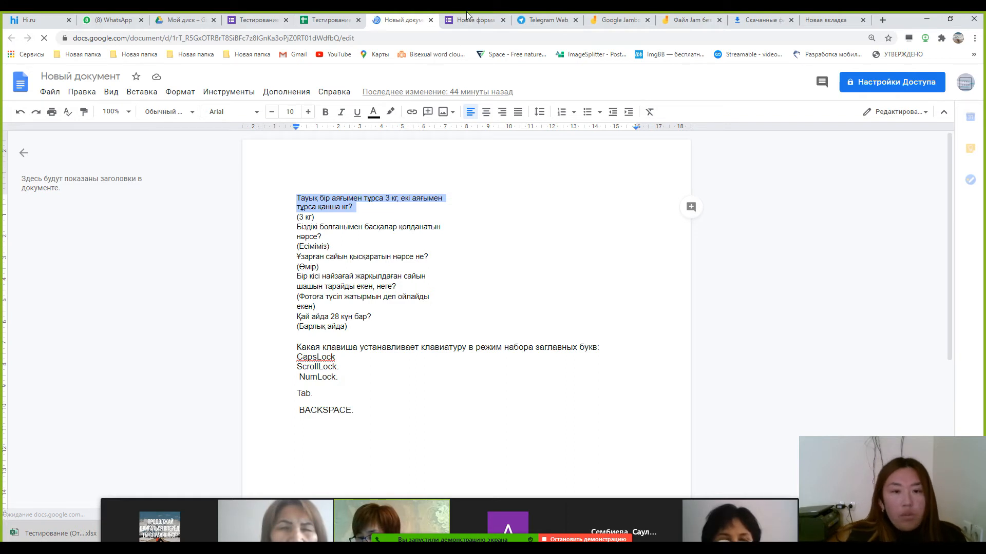
{"action": "left_click", "coordinate": [257, 20]}
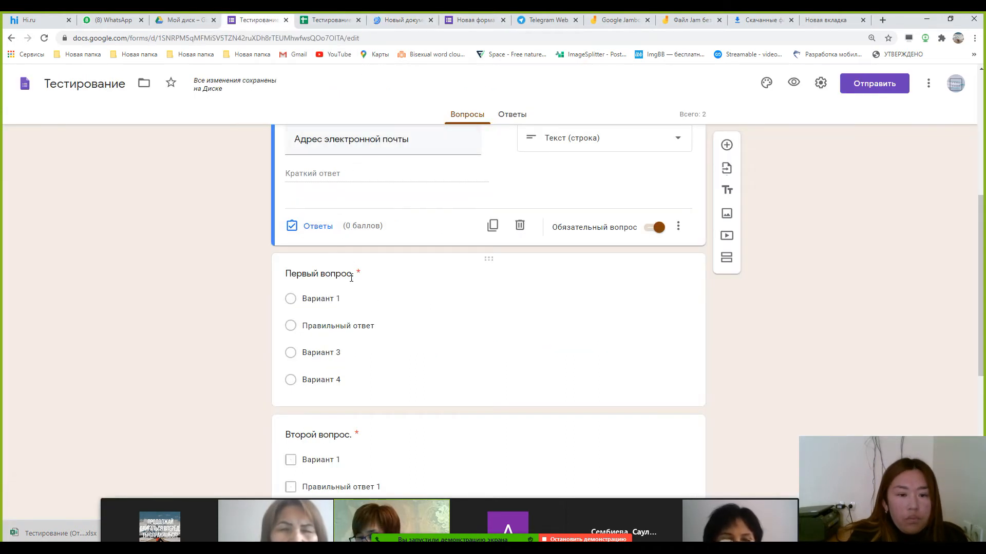
{"action": "left_click", "coordinate": [357, 276]}
{"action": "left_click", "coordinate": [368, 224]}
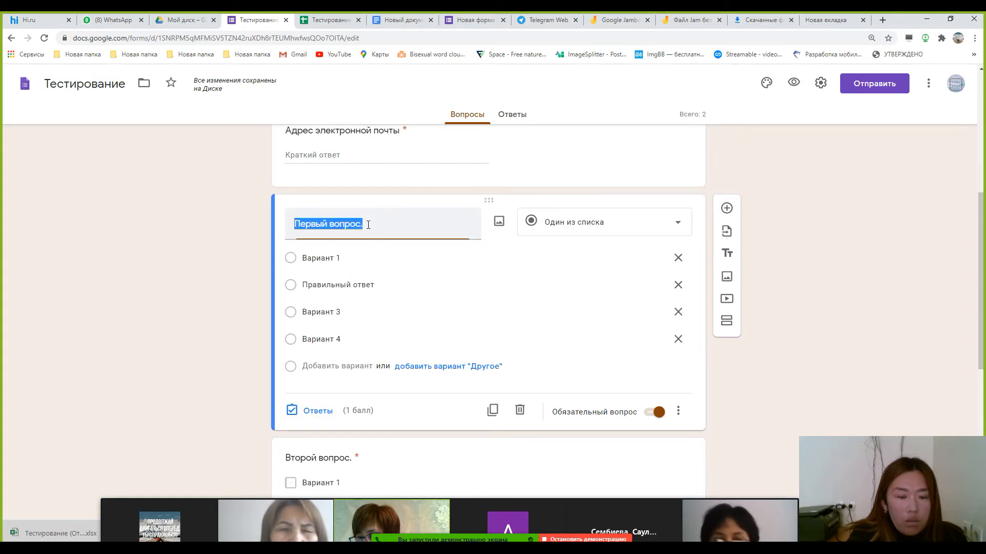
{"action": "type", "text": "Тауық бір аяғымен тұрса 3 кг, екі аяғыментұрса қанша кг?"}
Step: Replace the first quiz question's four answer options with 3, 4, 2 and 1
{"action": "left_click", "coordinate": [342, 272]}
{"action": "type", "text": "3"}
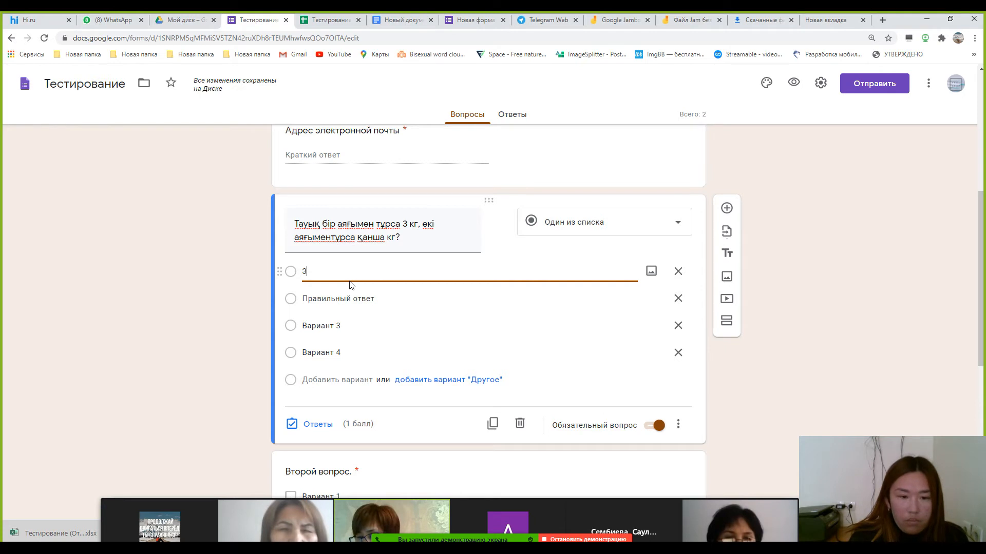
{"action": "left_click", "coordinate": [340, 300]}
{"action": "left_click", "coordinate": [334, 299]}
{"action": "type", "text": "4"}
{"action": "left_click", "coordinate": [323, 322]}
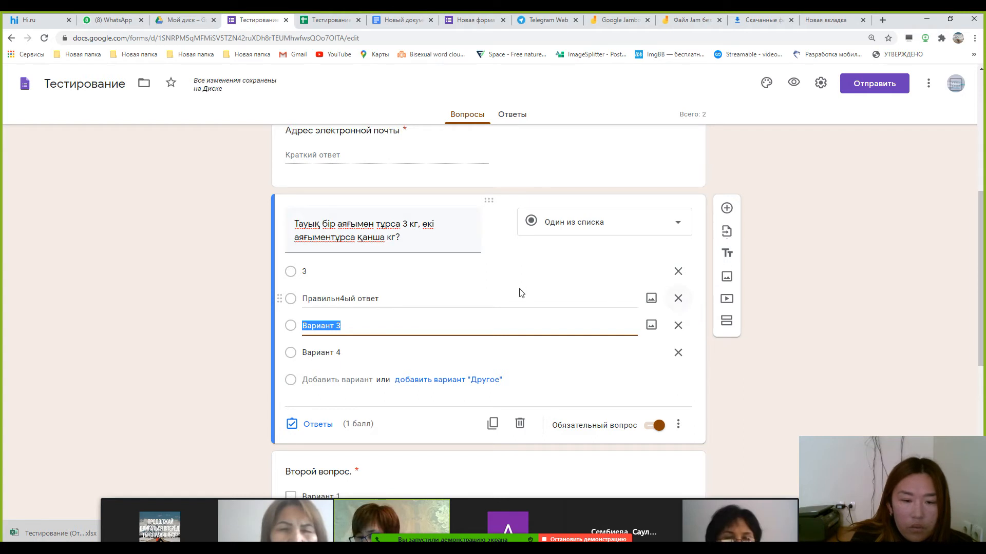
{"action": "left_click", "coordinate": [414, 296]}
{"action": "key", "text": "BackSpace"}
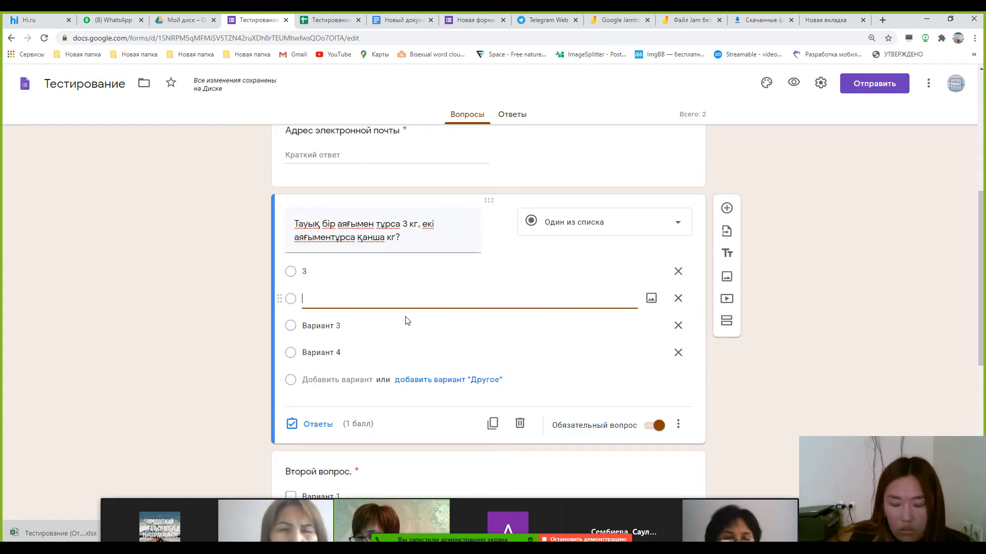
{"action": "left_click", "coordinate": [364, 330]}
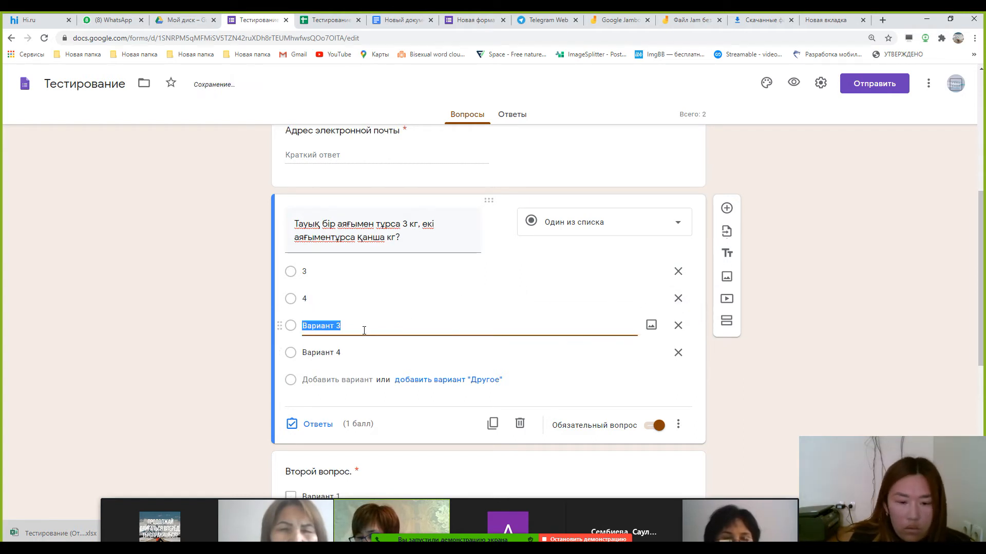
{"action": "key", "text": "BackSpace"}
{"action": "type", "text": "2"}
{"action": "left_click", "coordinate": [358, 349]}
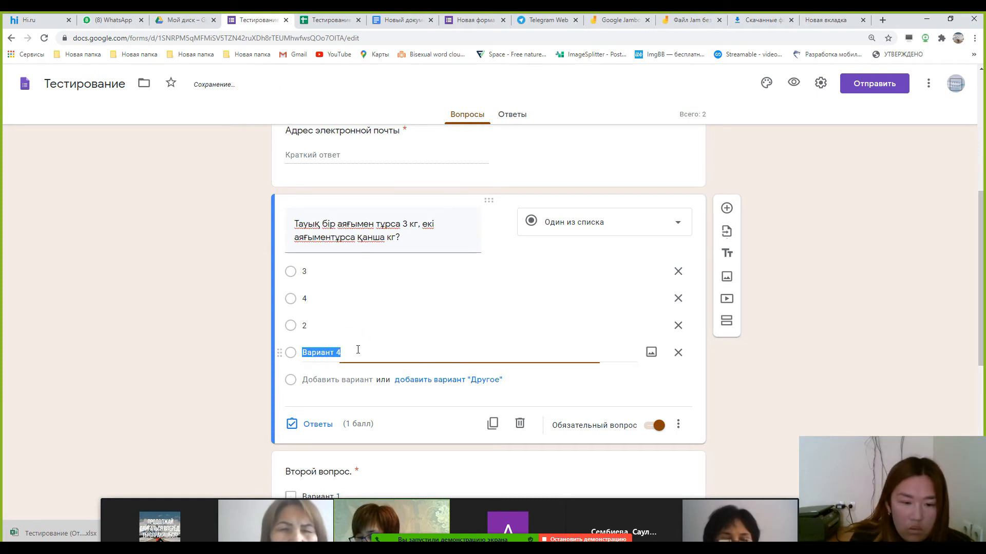
{"action": "key", "text": "BackSpace"}
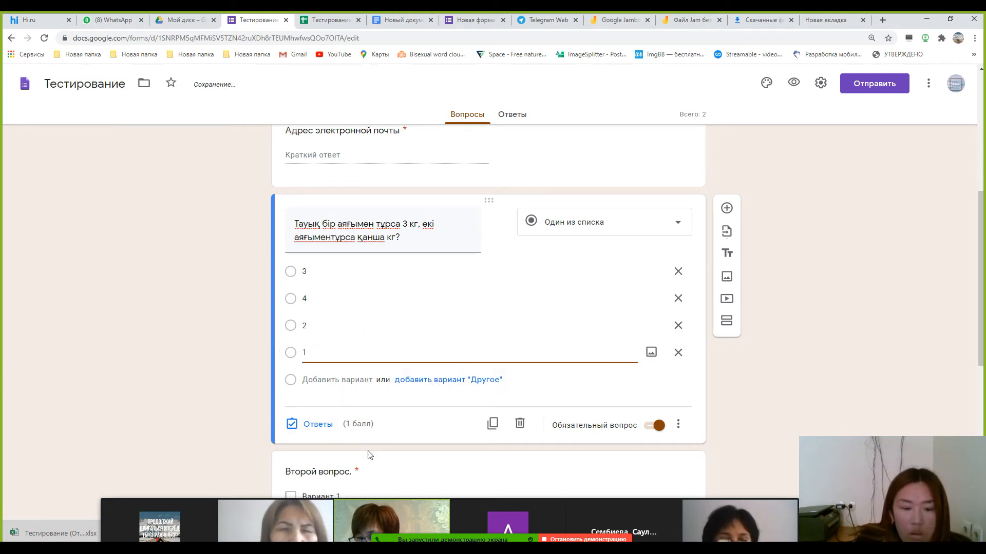
Step: Set the first quiz question's score to 2 points and mark option 3 as the correct answer
{"action": "left_click", "coordinate": [314, 427]}
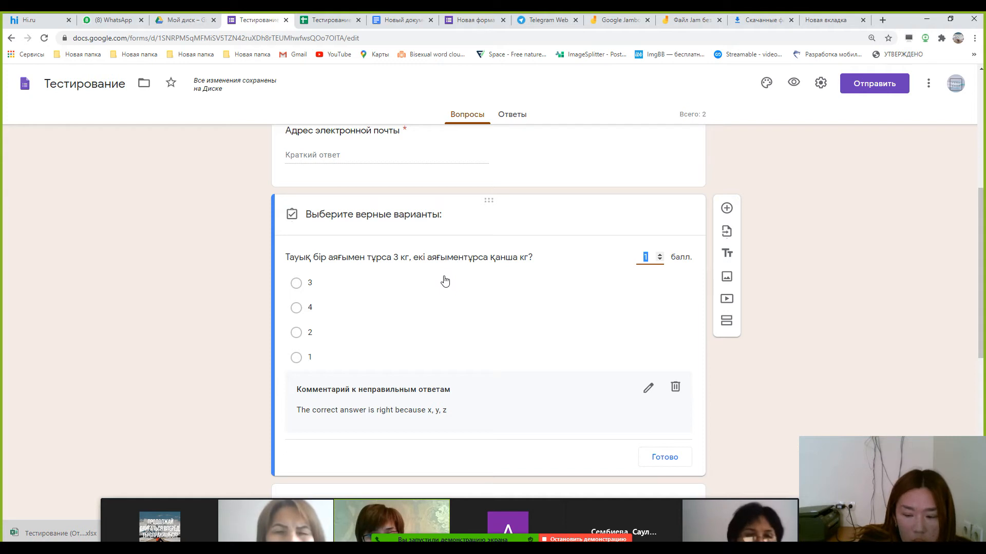
{"action": "left_click", "coordinate": [659, 256]}
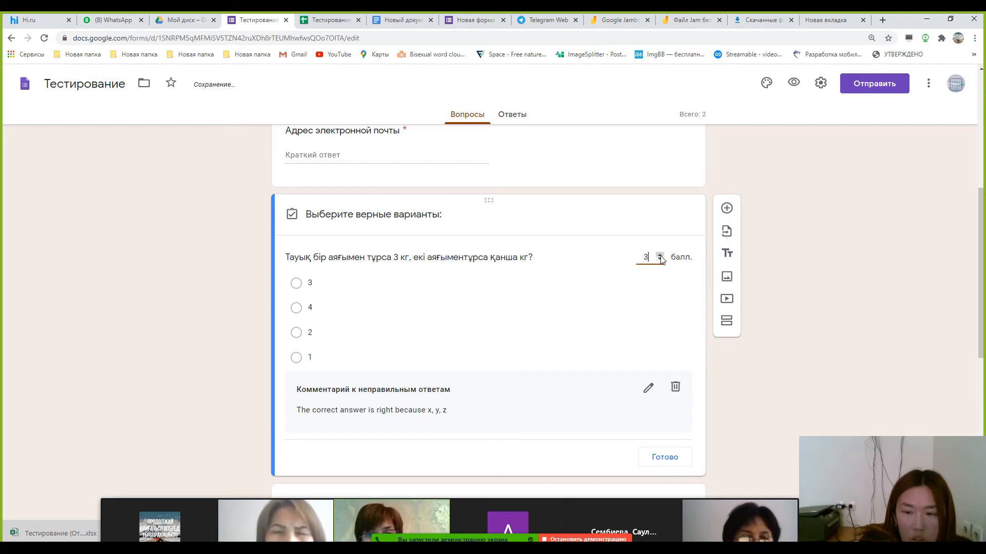
{"action": "left_click", "coordinate": [660, 259]}
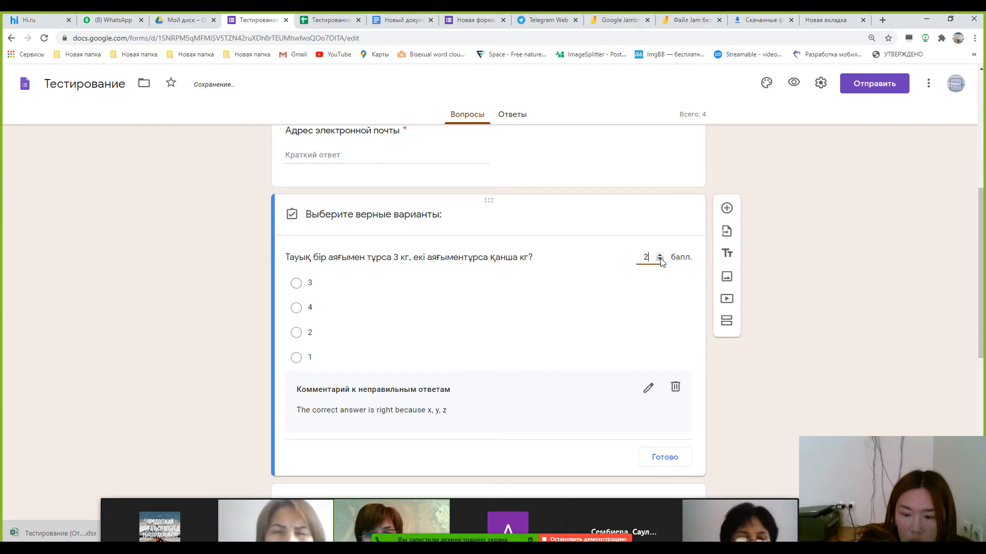
{"action": "left_click", "coordinate": [297, 307]}
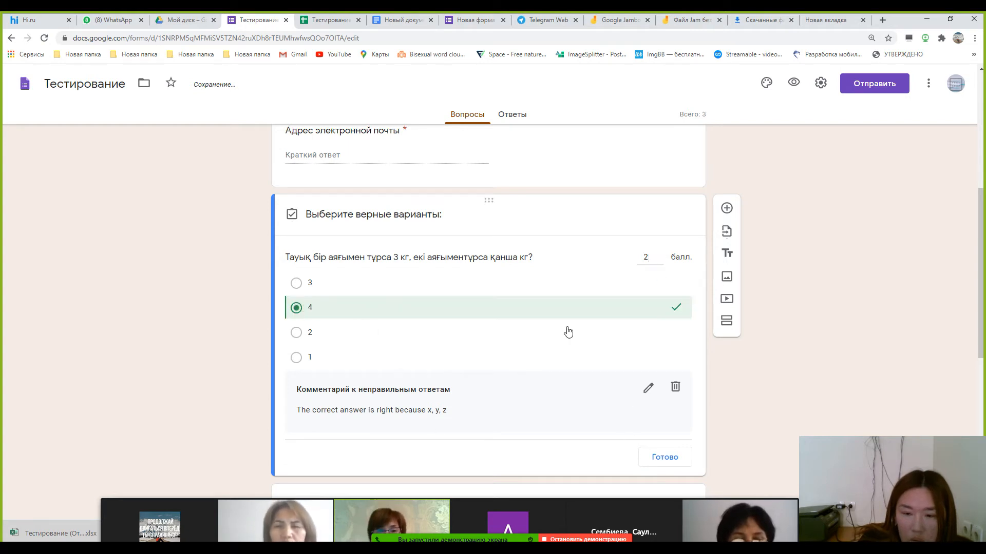
{"action": "left_click", "coordinate": [295, 307]}
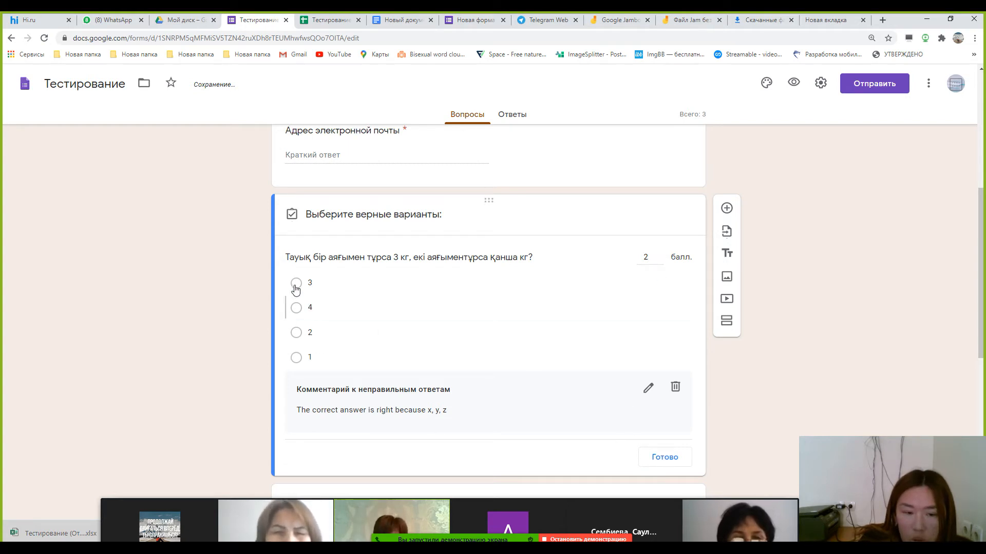
{"action": "left_click", "coordinate": [296, 283]}
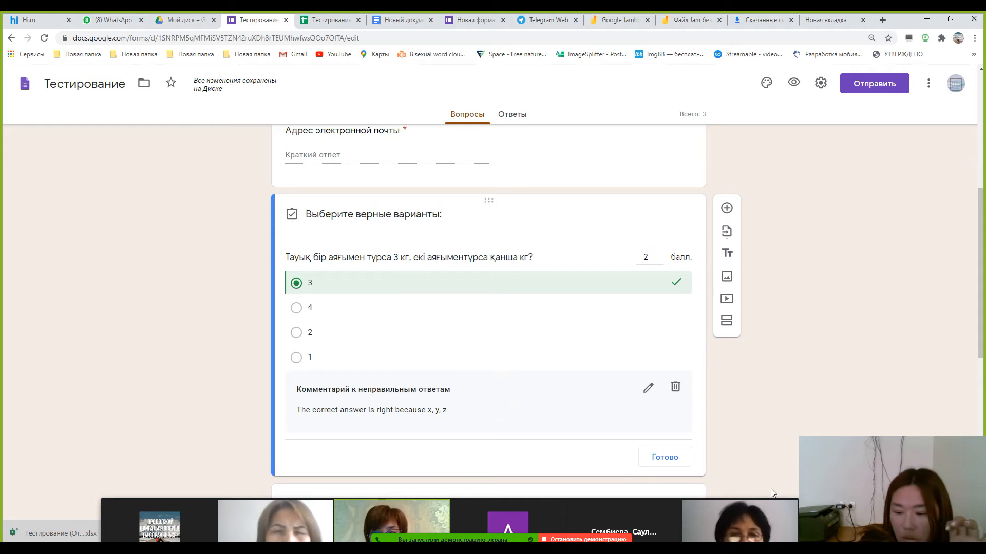
{"action": "left_click", "coordinate": [664, 458]}
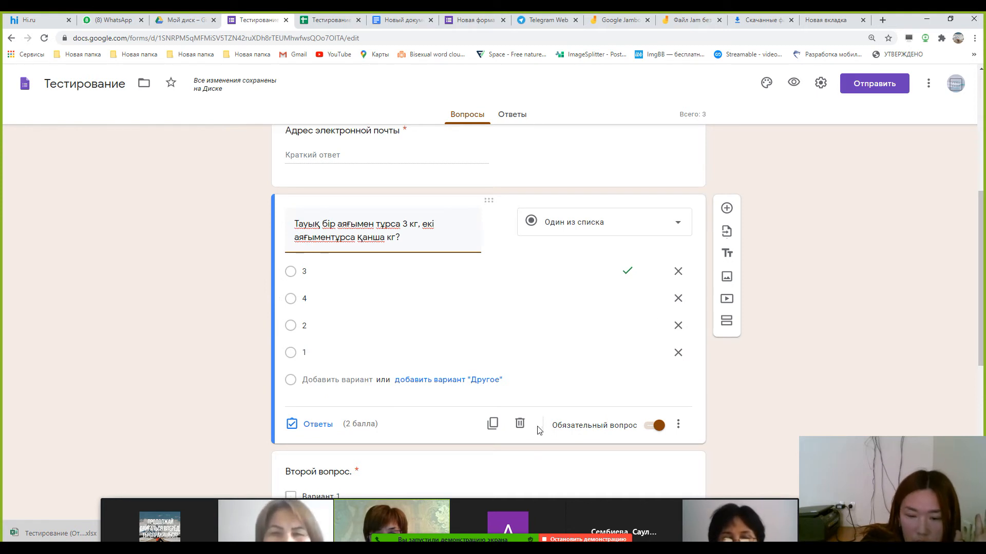
Step: Replace the Второй вопрос title with "Біздікі болғанымен басқалар қолданатын нәрсе?" copied from Новый документ
{"action": "scroll", "coordinate": [547, 426], "scroll_direction": "down", "scroll_amount": 3}
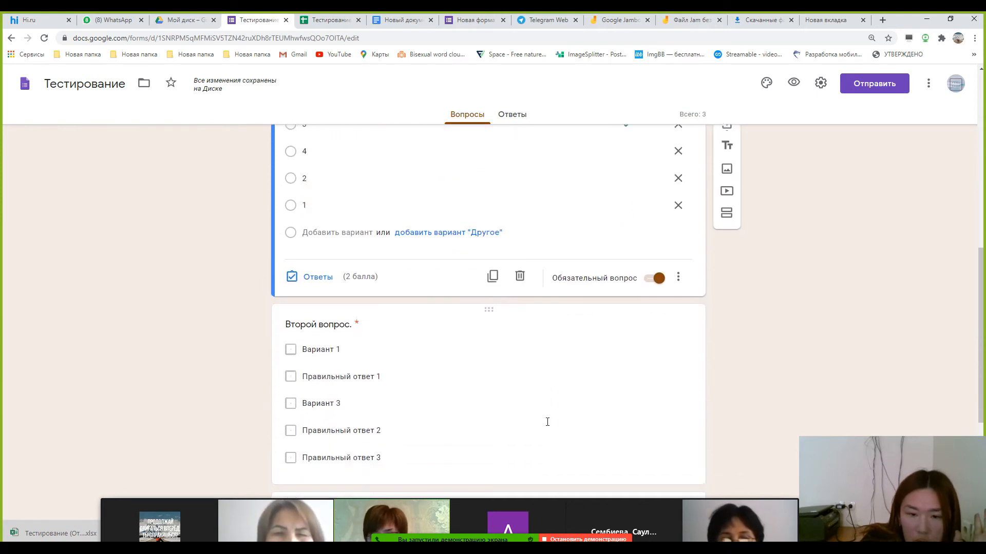
{"action": "left_click", "coordinate": [407, 21]}
{"action": "left_click", "coordinate": [324, 237]}
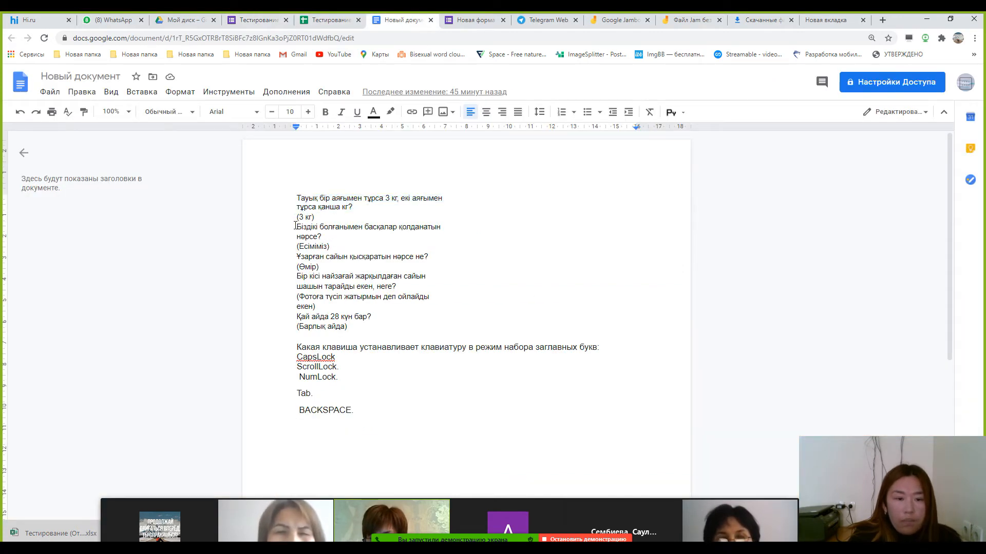
{"action": "left_click_drag", "start_coordinate": [297, 226], "coordinate": [339, 237]}
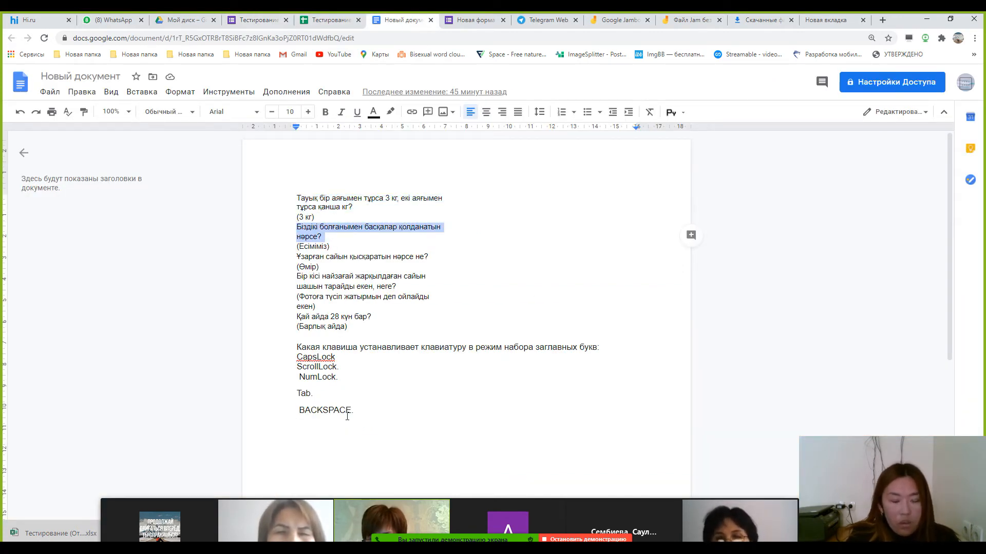
{"action": "left_click", "coordinate": [257, 20]}
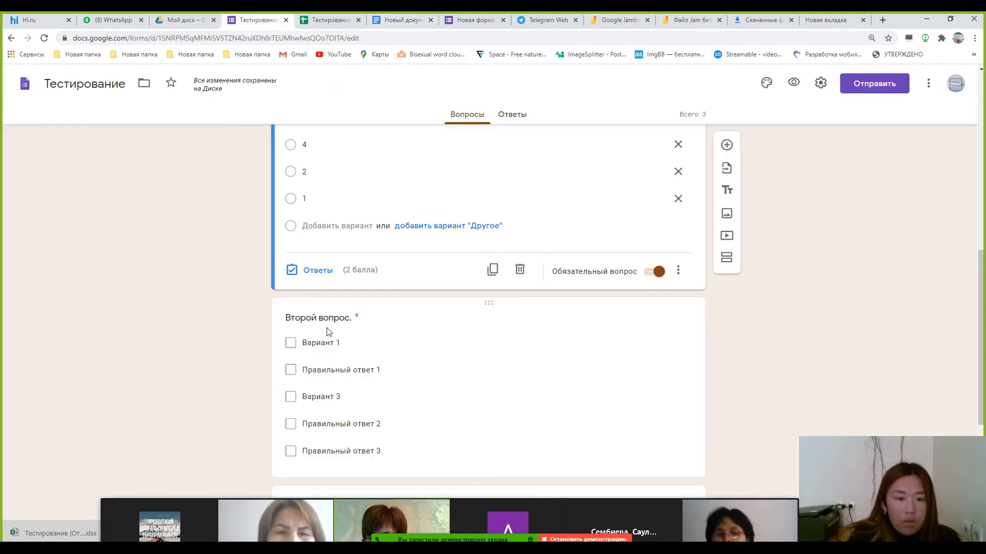
{"action": "left_click", "coordinate": [329, 331]}
{"action": "type", "text": "Біздікі болғанымен басқалар қолданатыннәрсе?"}
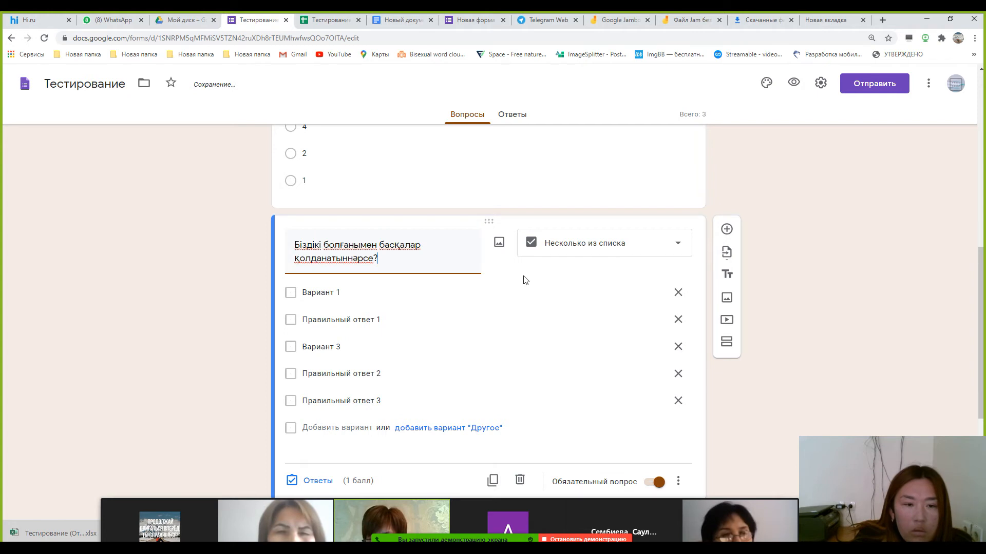
Step: Switch the second quiz question's answer type to Один из списка and back to Несколько из списка
{"action": "scroll", "coordinate": [526, 278], "scroll_direction": "up", "scroll_amount": 3}
{"action": "scroll", "coordinate": [575, 324], "scroll_direction": "down", "scroll_amount": 1}
{"action": "scroll", "coordinate": [603, 361], "scroll_direction": "down", "scroll_amount": 2}
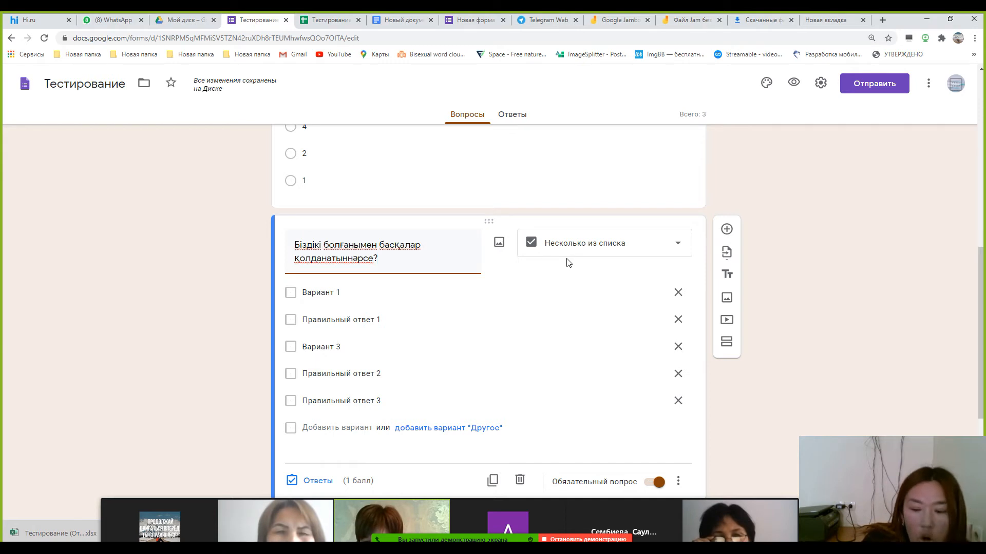
{"action": "left_click", "coordinate": [585, 243]}
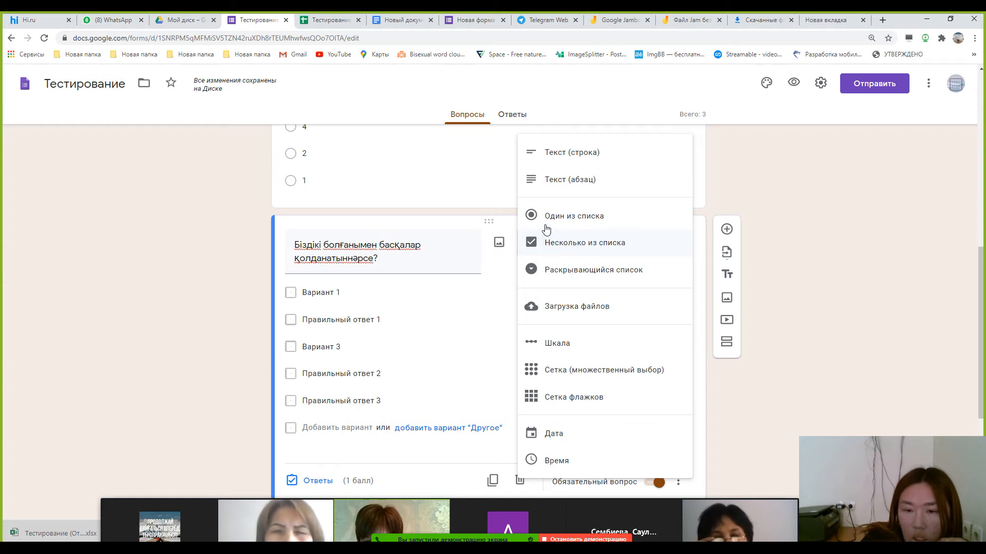
{"action": "left_click", "coordinate": [577, 222]}
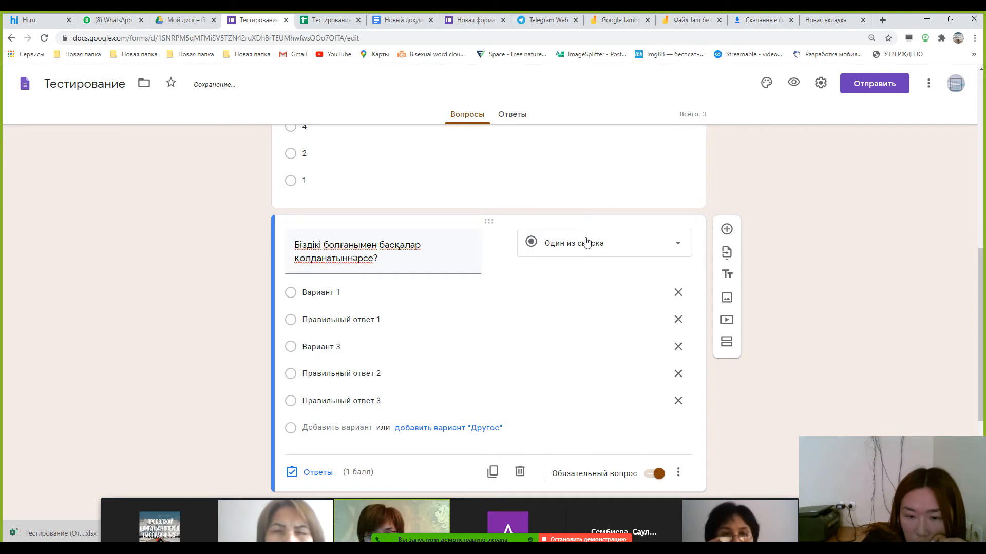
{"action": "left_click", "coordinate": [590, 248]}
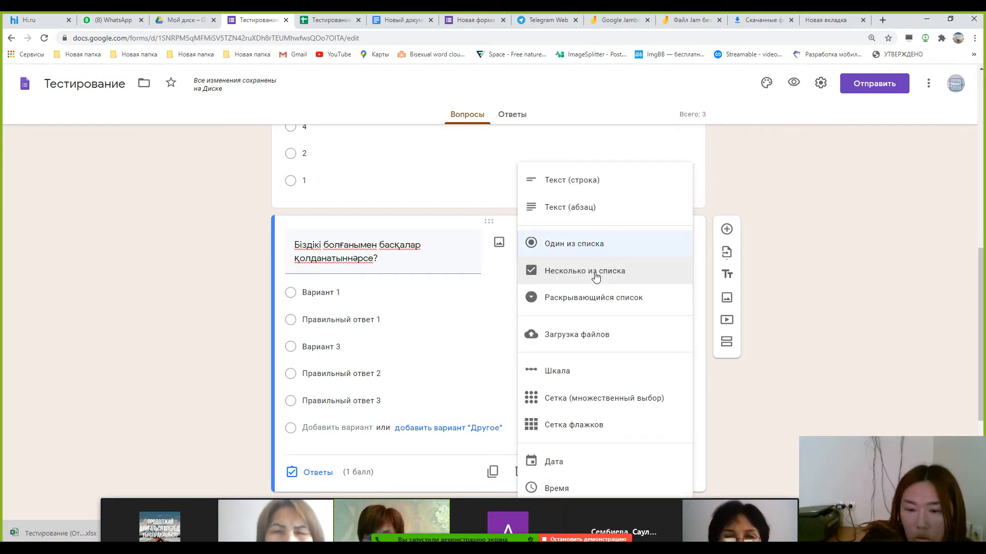
{"action": "left_click", "coordinate": [596, 277]}
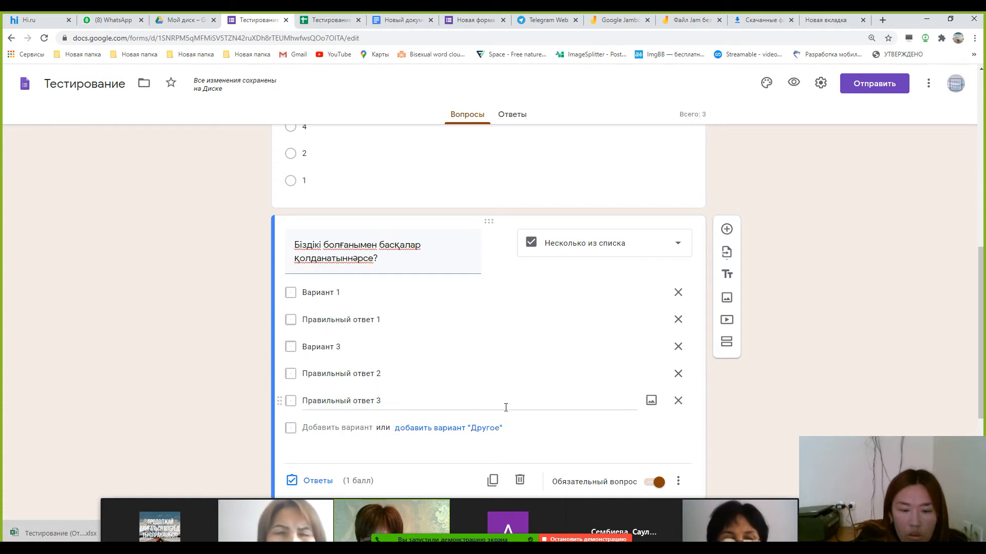
Step: Replace the second quiz question's five options with АВ, ВА, ЫА, ЫВА and ЫВА
{"action": "left_click", "coordinate": [327, 297]}
{"action": "type", "text": "АВ"}
{"action": "left_click", "coordinate": [338, 322]}
{"action": "type", "text": "ВА"}
{"action": "left_click", "coordinate": [339, 348]}
{"action": "type", "text": "ЫА"}
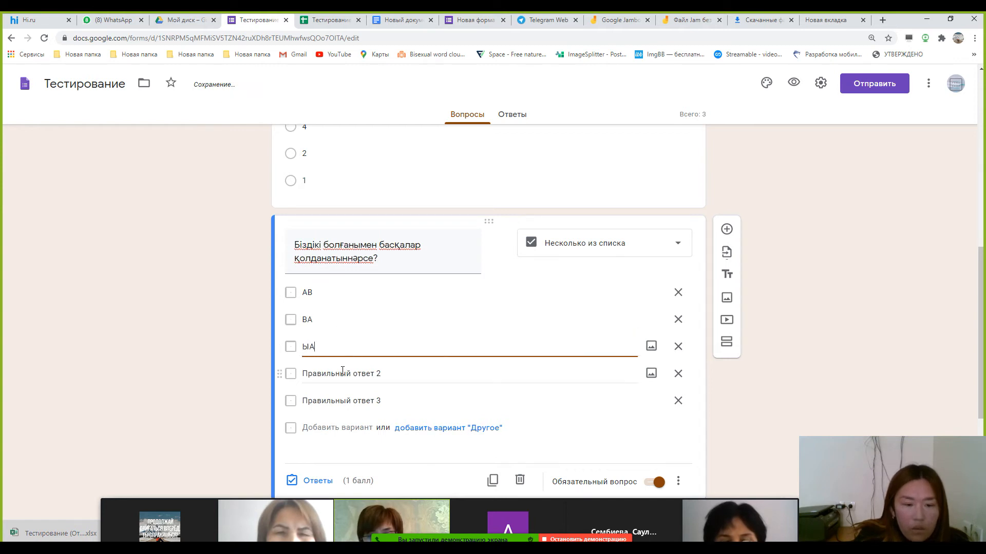
{"action": "left_click", "coordinate": [341, 374]}
{"action": "type", "text": "ЫВА"}
{"action": "left_click", "coordinate": [358, 406]}
{"action": "type", "text": "ЫВА"}
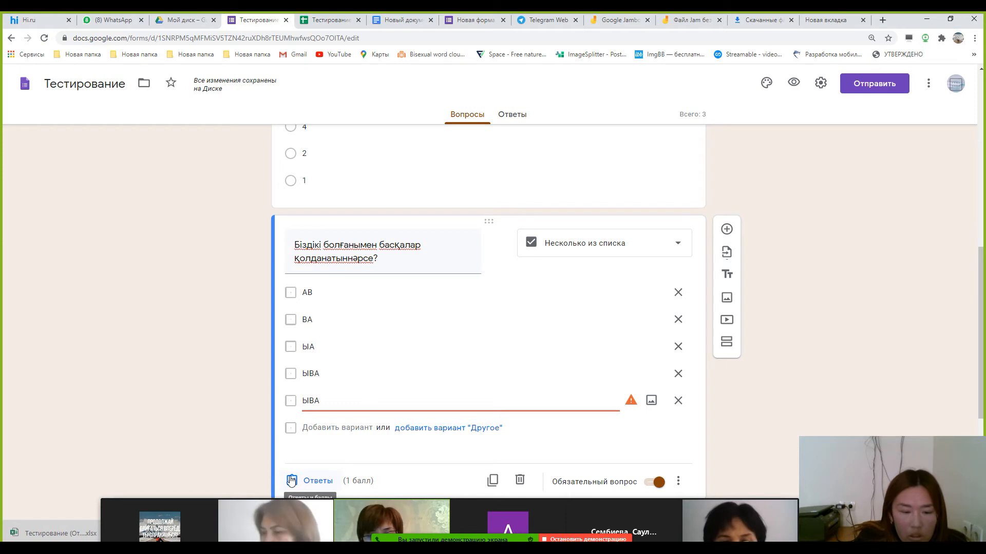
Step: Mark options ВА and ЫВА as the correct answers in the second quiz question's answer key
{"action": "left_click", "coordinate": [306, 481]}
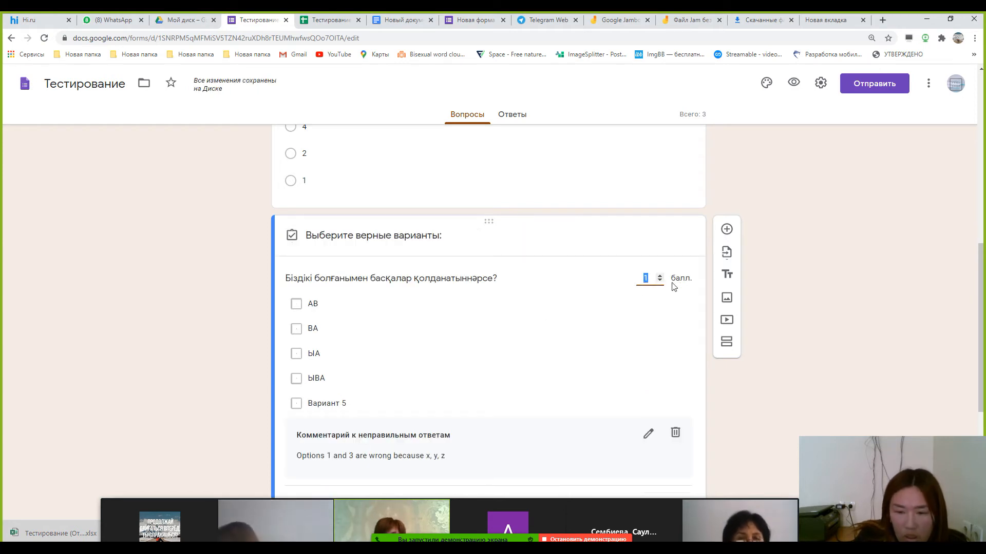
{"action": "scroll", "coordinate": [502, 359], "scroll_direction": "down", "scroll_amount": 2}
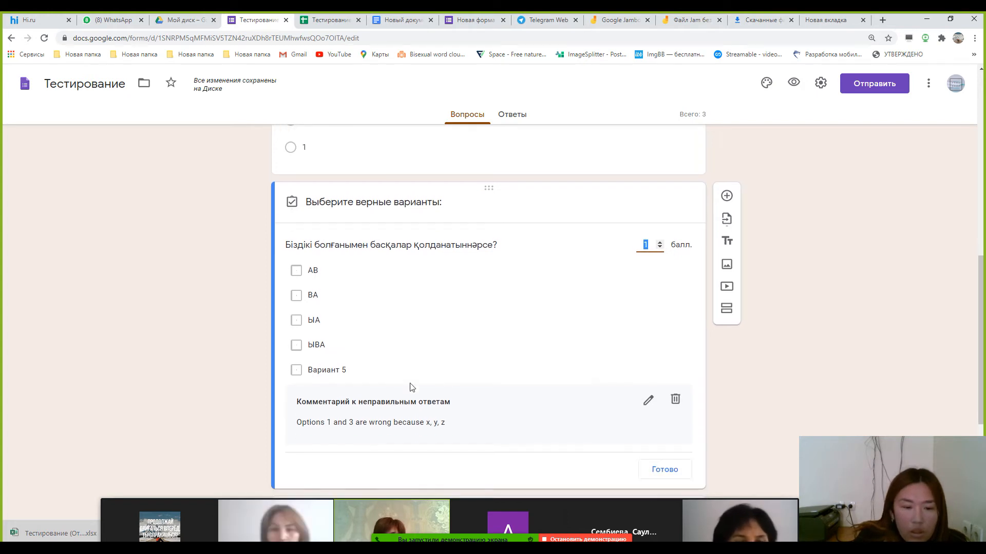
{"action": "left_click", "coordinate": [296, 276]}
{"action": "left_click", "coordinate": [312, 227]}
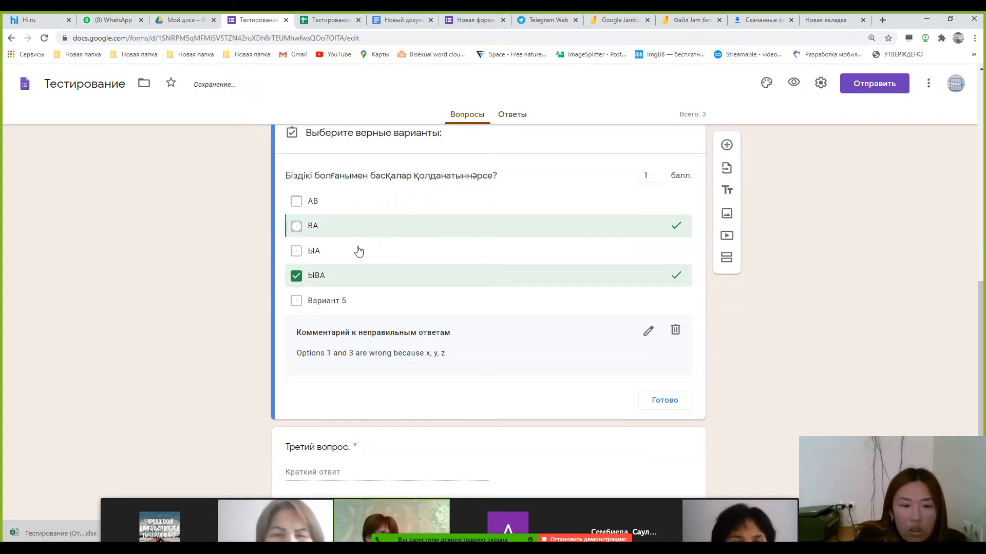
{"action": "left_click", "coordinate": [665, 400]}
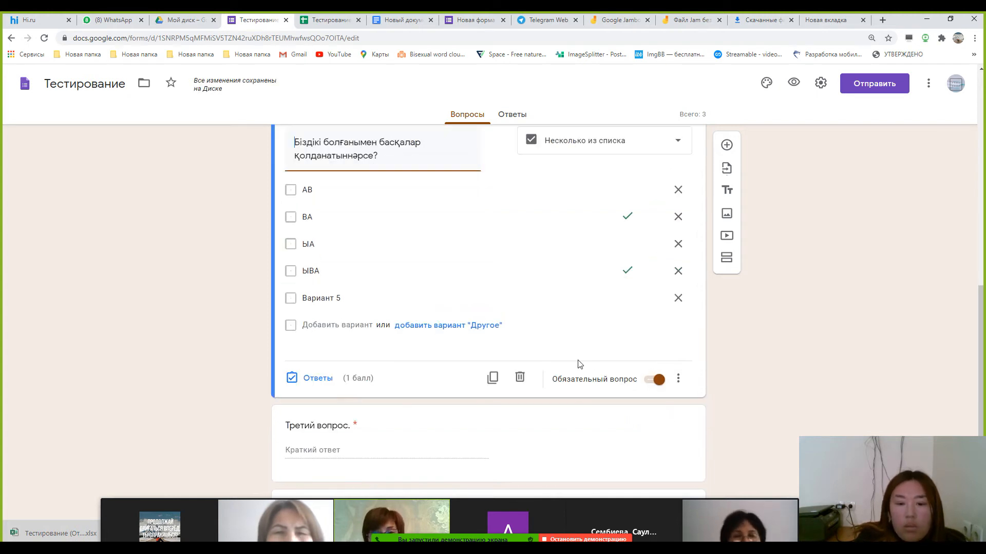
Step: Turn the second quiz question's Обязательный вопрос setting off and back on
{"action": "scroll", "coordinate": [609, 358], "scroll_direction": "up", "scroll_amount": 2}
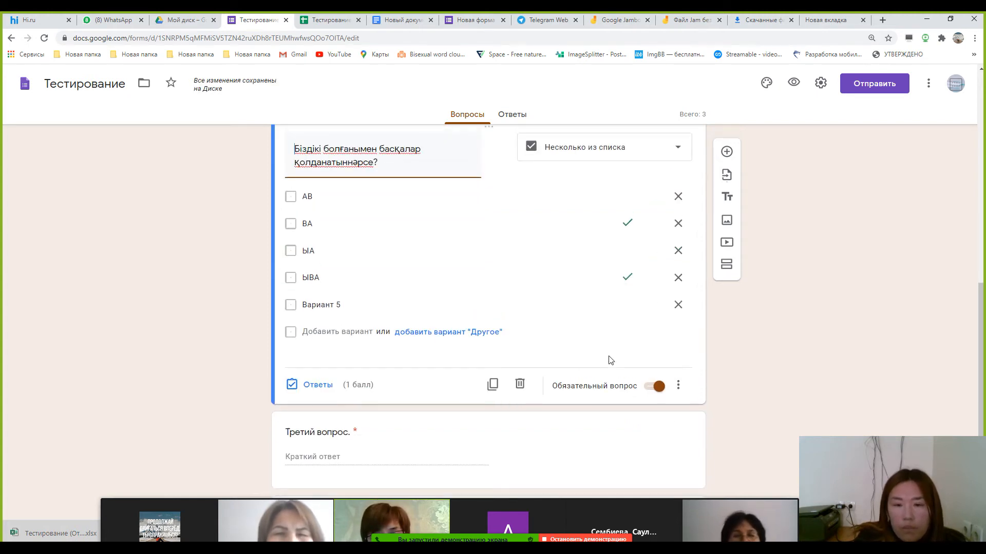
{"action": "scroll", "coordinate": [608, 306], "scroll_direction": "down", "scroll_amount": 3}
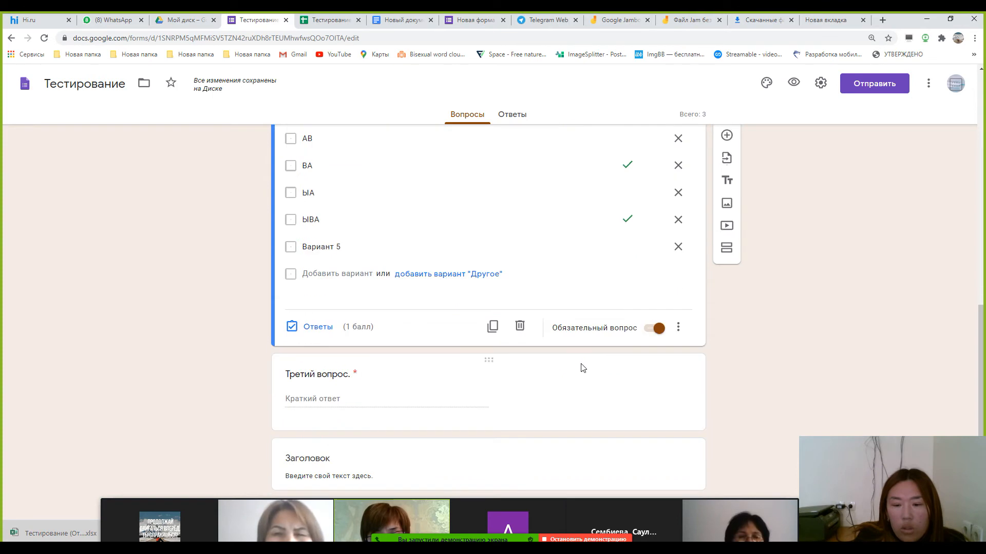
{"action": "left_click", "coordinate": [656, 331]}
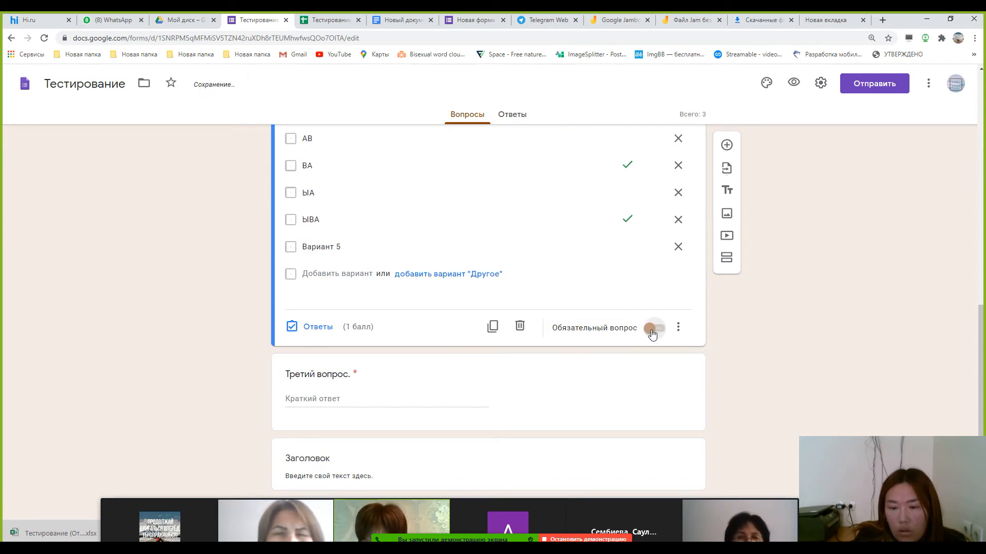
{"action": "left_click", "coordinate": [660, 330]}
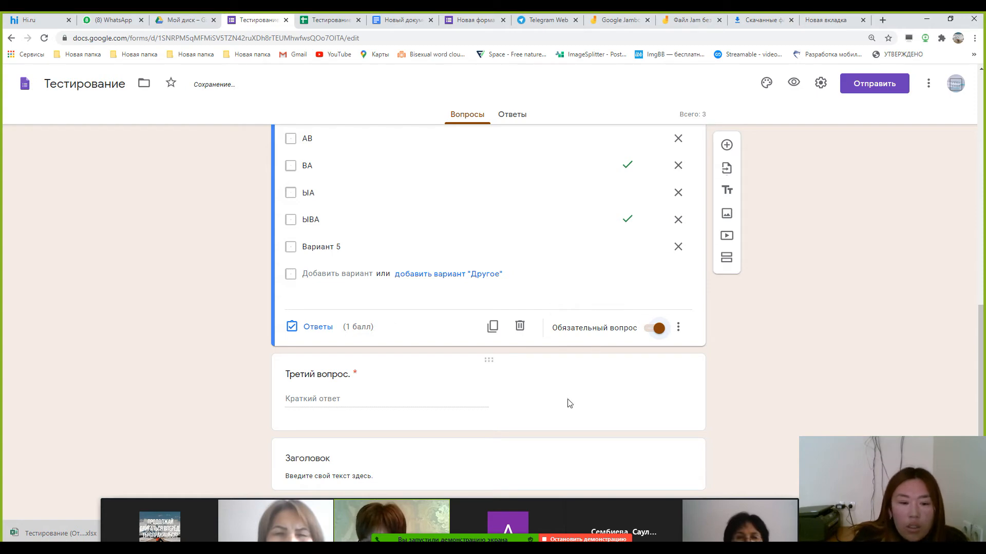
{"action": "scroll", "coordinate": [569, 403], "scroll_direction": "up", "scroll_amount": 4}
{"action": "scroll", "coordinate": [581, 359], "scroll_direction": "down", "scroll_amount": 4}
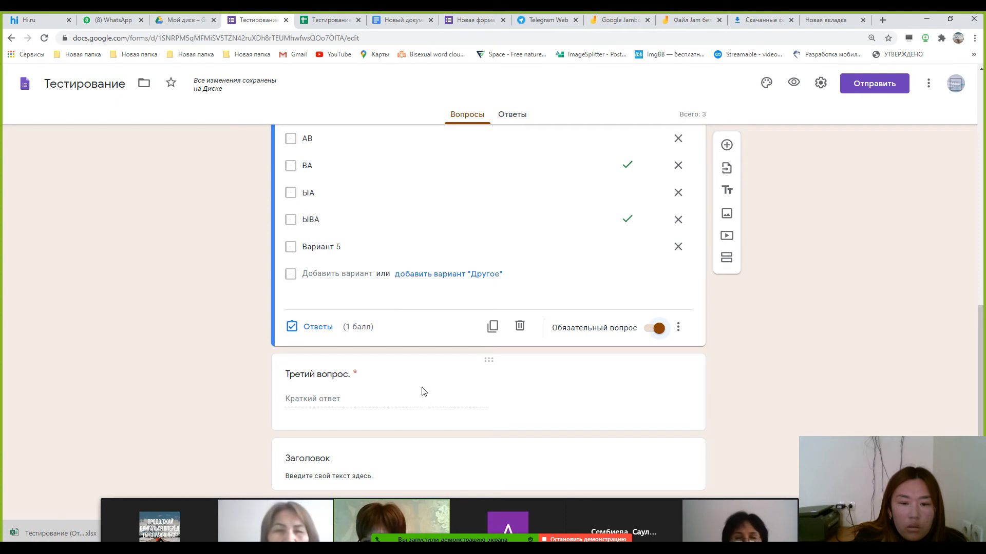
Step: Change the Третий вопрос answer type to Загрузка файлов and accept the file upload notice
{"action": "left_click", "coordinate": [355, 375]}
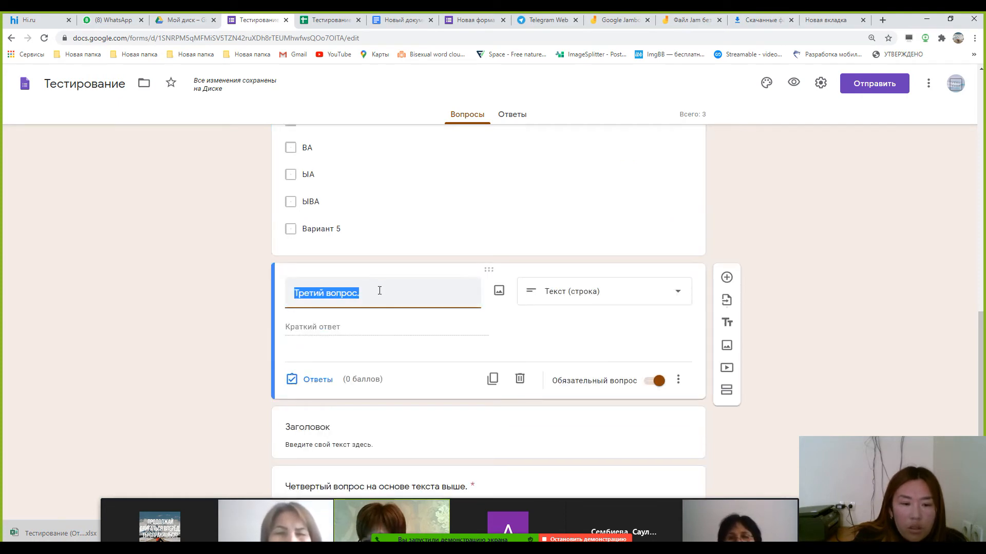
{"action": "left_click", "coordinate": [411, 337]}
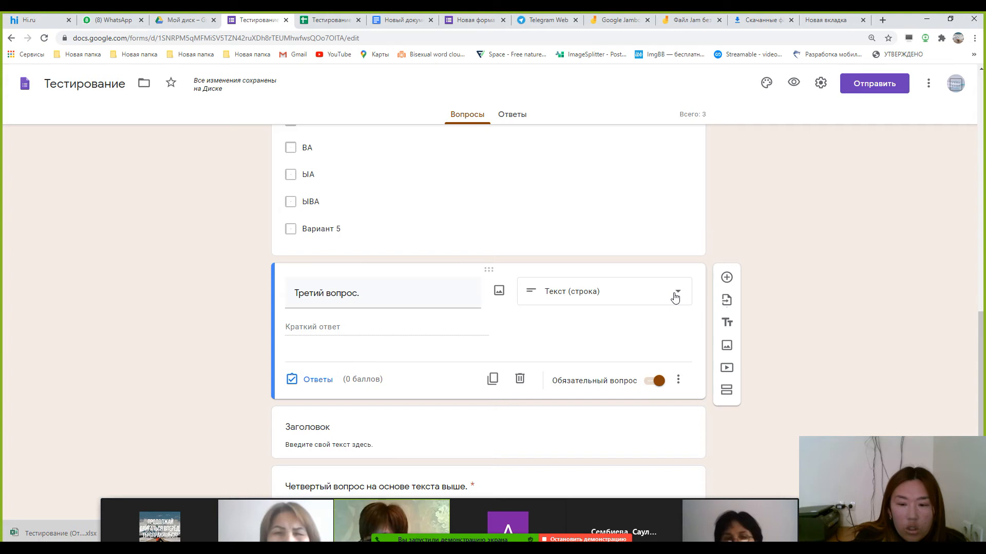
{"action": "left_click", "coordinate": [674, 298]}
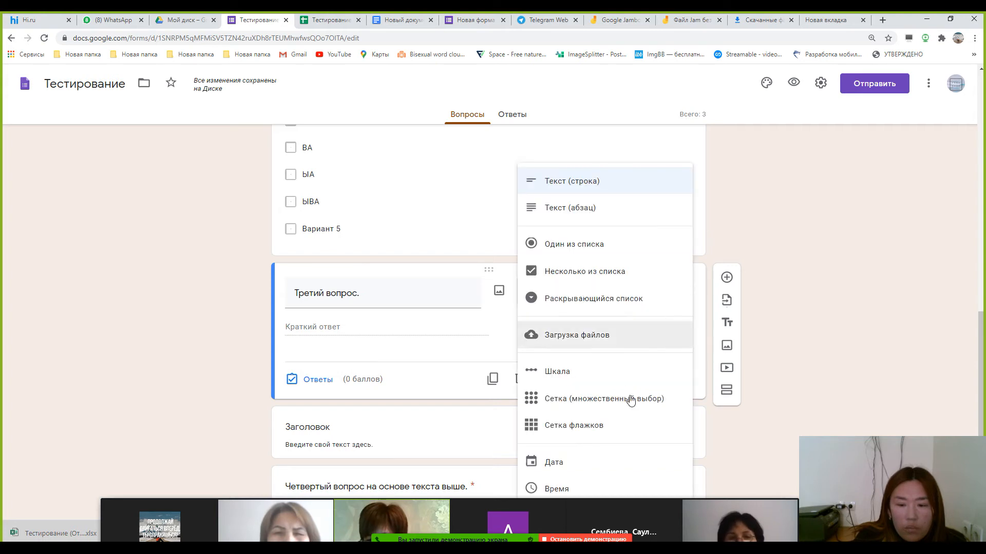
{"action": "left_click", "coordinate": [574, 341]}
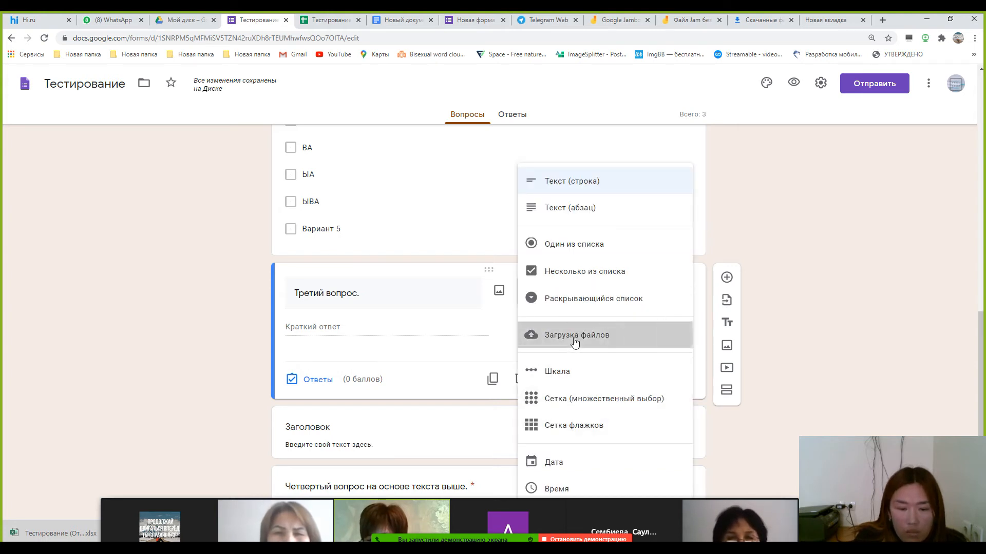
{"action": "left_click", "coordinate": [672, 372]}
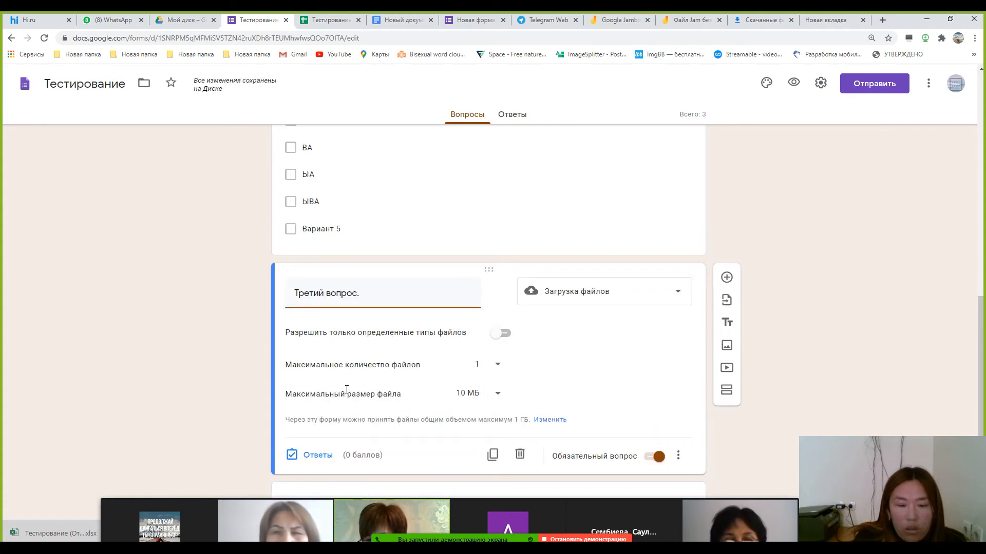
Step: Examine the available maximum file size and maximum file count choices for the third question's uploads
{"action": "left_click", "coordinate": [495, 396]}
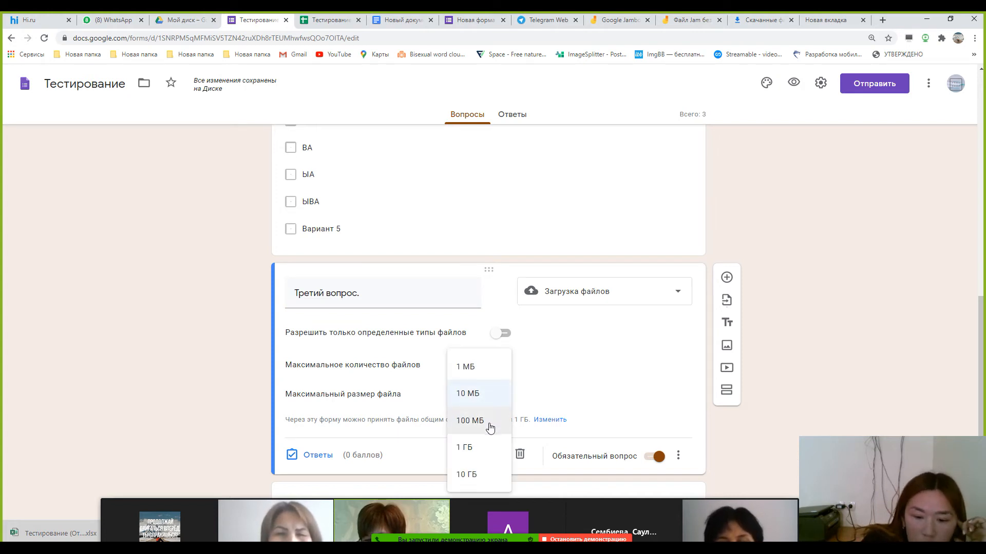
{"action": "left_click", "coordinate": [565, 383]}
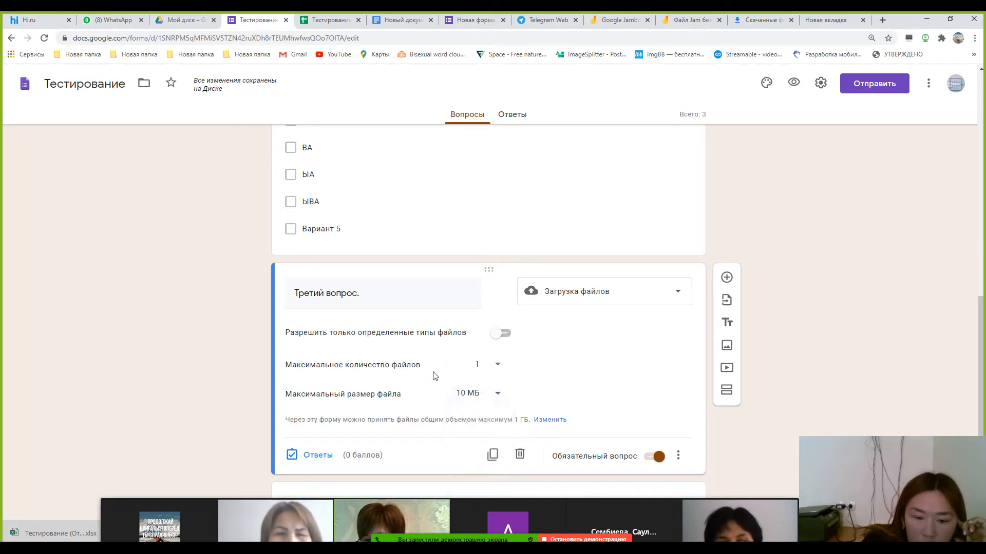
{"action": "left_click", "coordinate": [497, 367]}
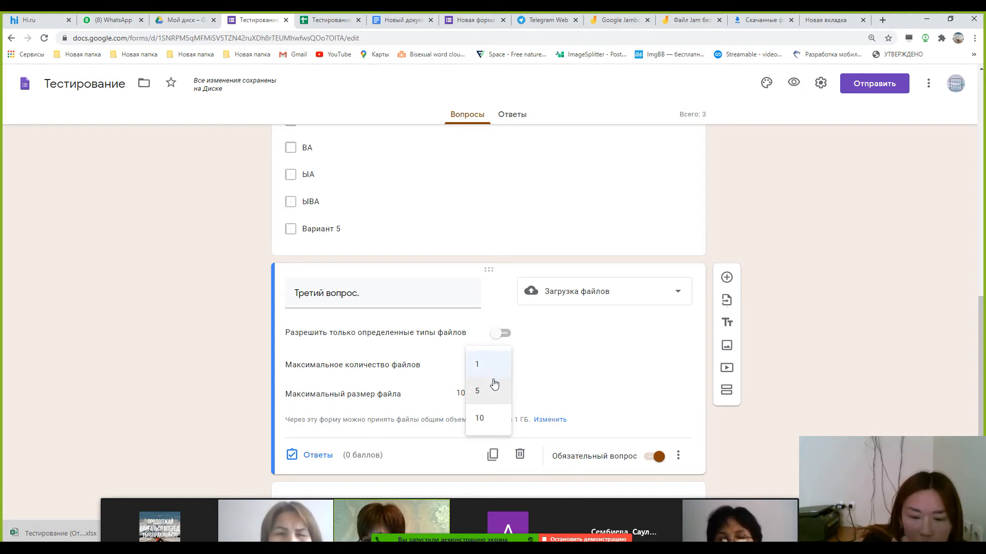
{"action": "left_click", "coordinate": [552, 385]}
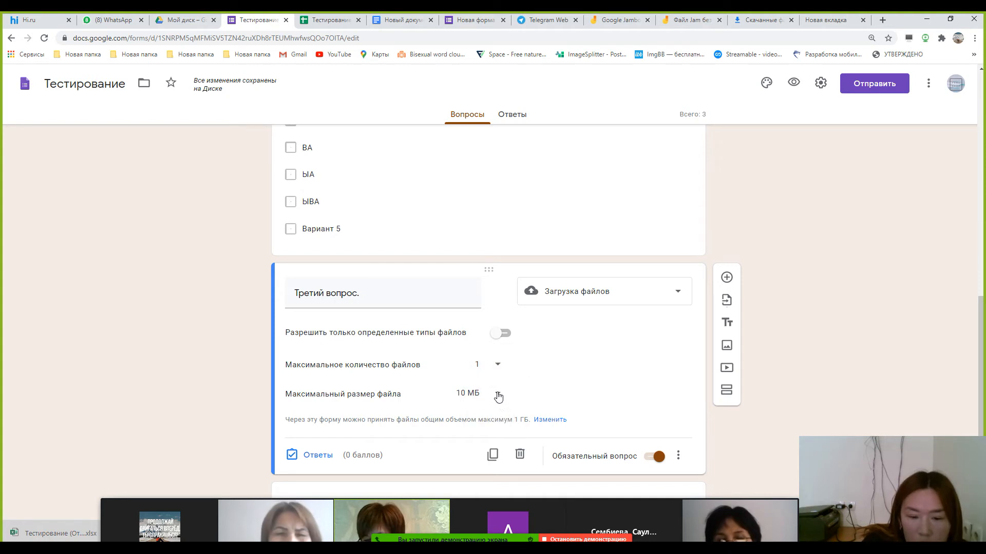
{"action": "left_click", "coordinate": [498, 395]}
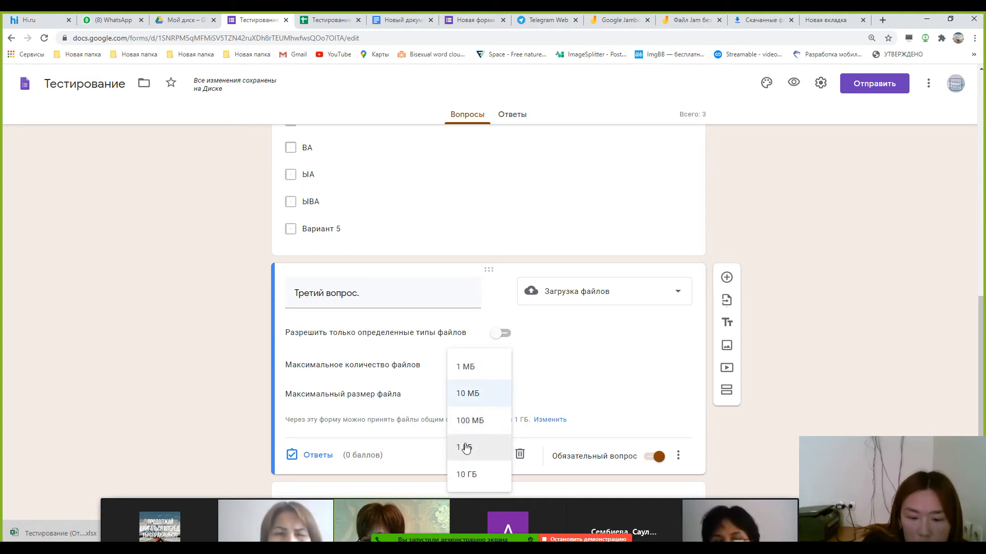
{"action": "left_click", "coordinate": [587, 365]}
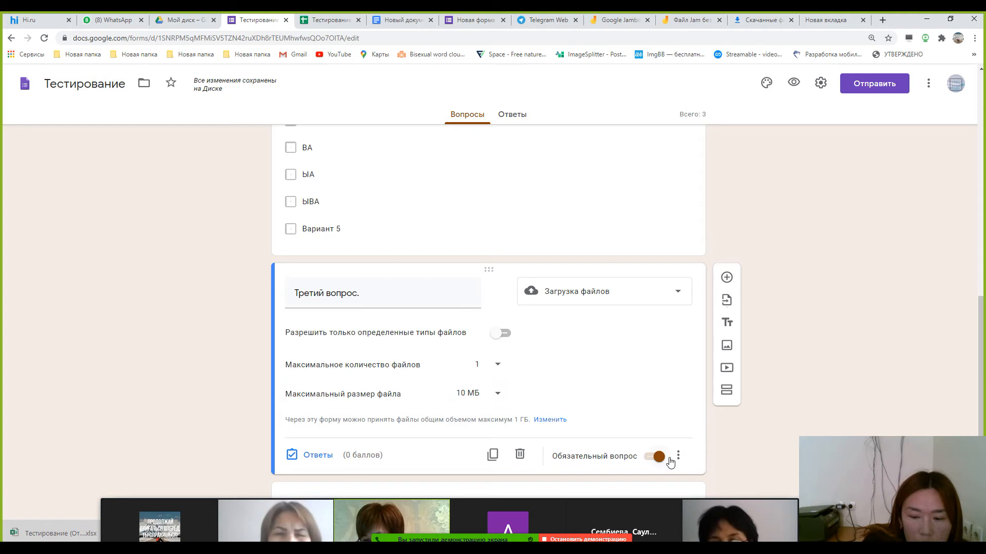
Step: Set the third question's score to 2 points in its answer key
{"action": "left_click", "coordinate": [302, 455]}
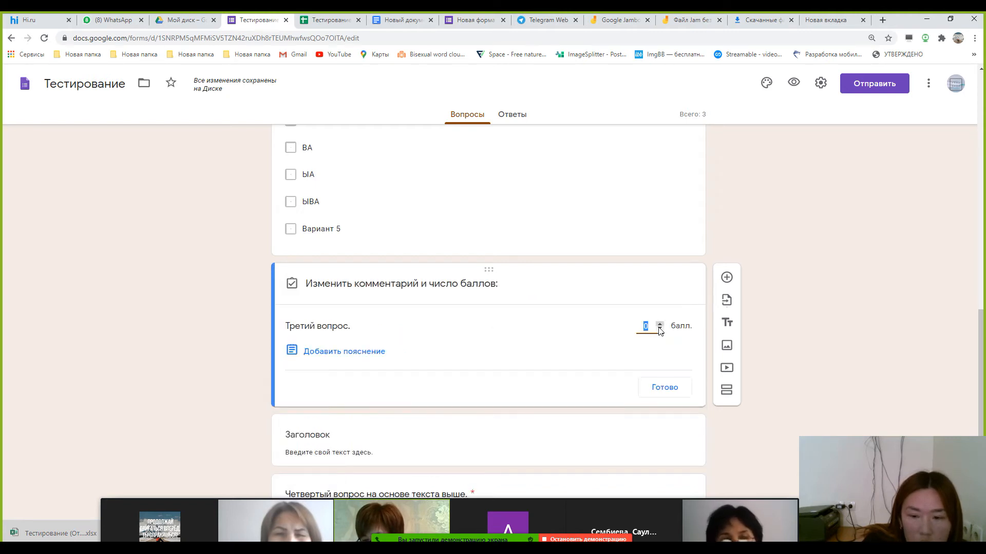
{"action": "type", "text": "2"}
{"action": "left_click", "coordinate": [667, 389]}
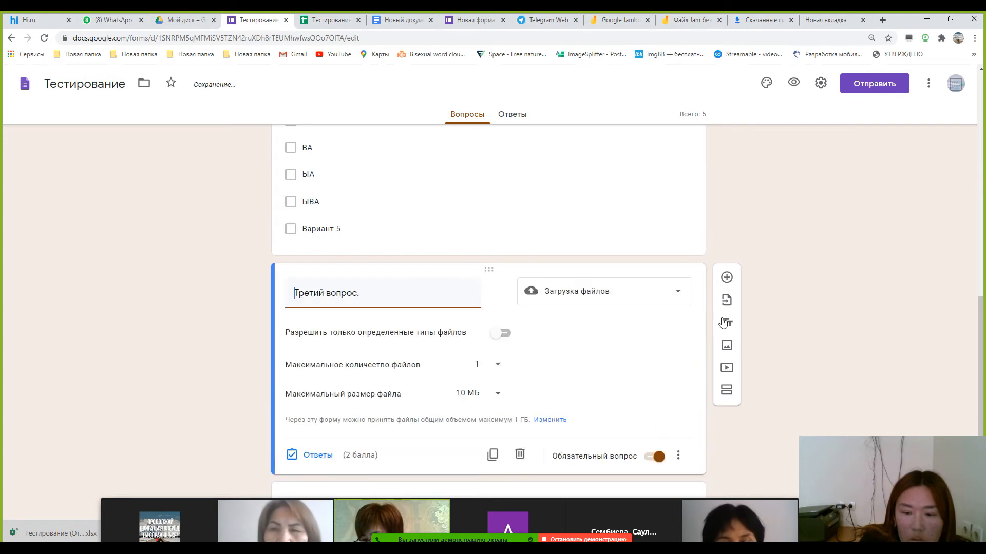
Step: Add a new section to the quiz directly after the third question
{"action": "scroll", "coordinate": [521, 349], "scroll_direction": "down", "scroll_amount": 2}
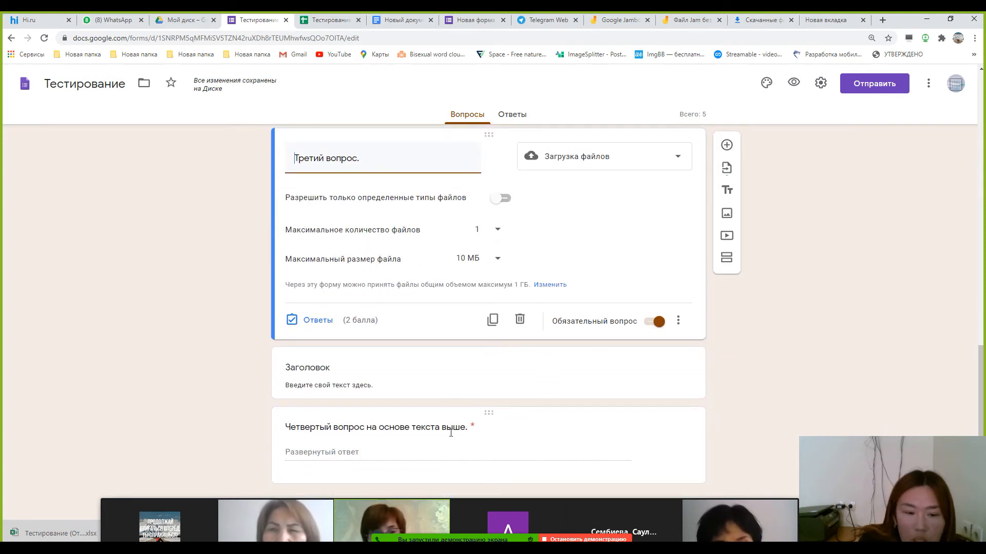
{"action": "scroll", "coordinate": [587, 259], "scroll_direction": "up", "scroll_amount": 3}
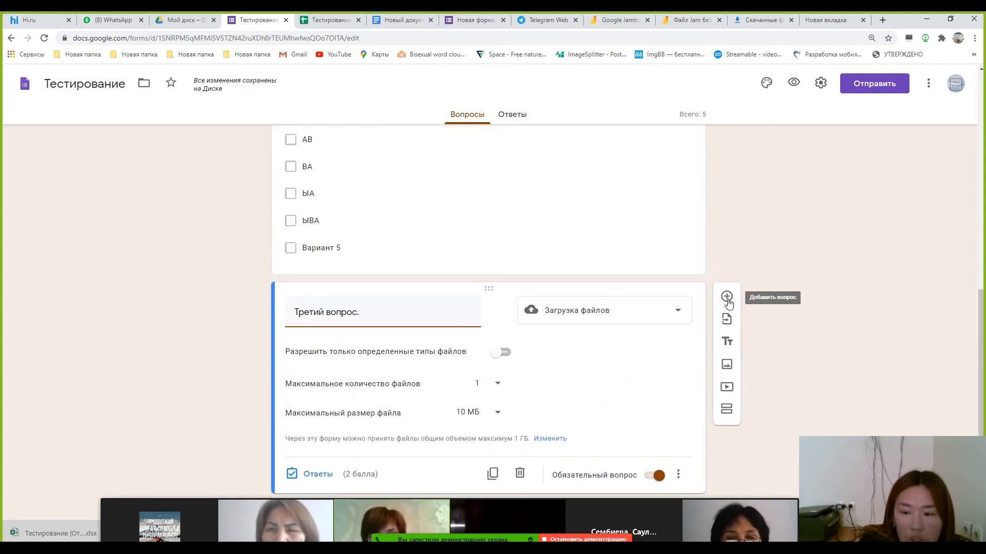
{"action": "scroll", "coordinate": [726, 290], "scroll_direction": "down", "scroll_amount": 1}
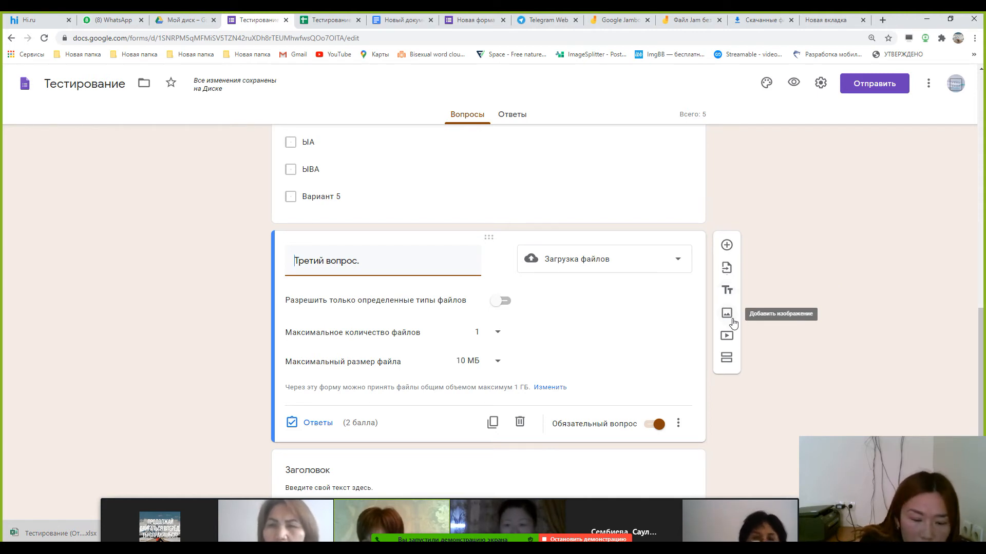
{"action": "left_click", "coordinate": [725, 360]}
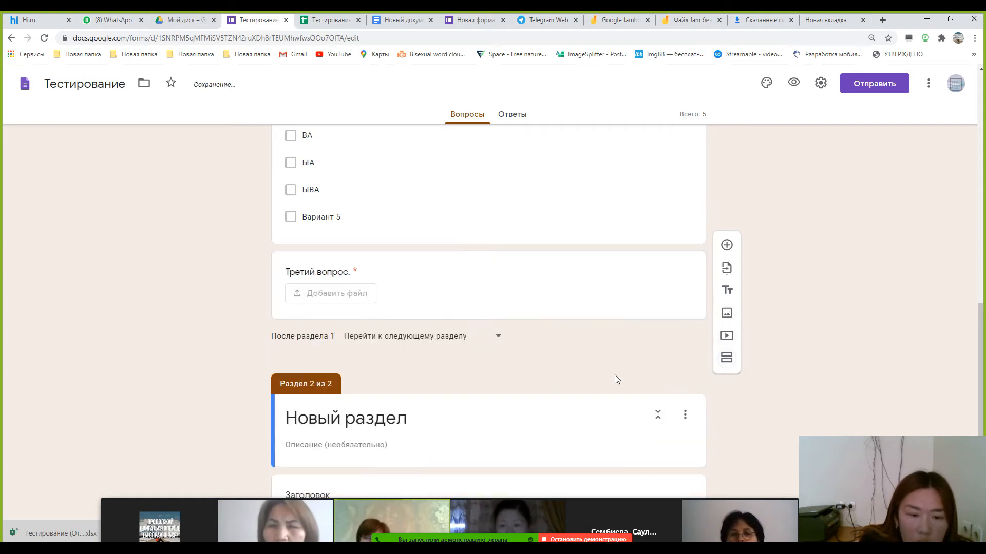
Step: Review how the quiz is divided into sections, from the Информатика heading through Новый раздел
{"action": "scroll", "coordinate": [460, 429], "scroll_direction": "up", "scroll_amount": 4}
{"action": "scroll", "coordinate": [460, 429], "scroll_direction": "up", "scroll_amount": 9}
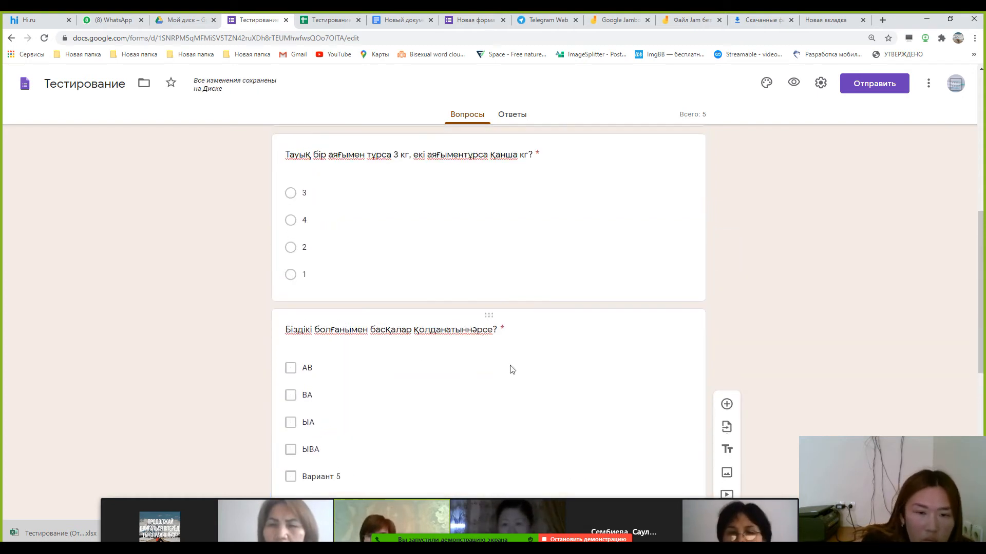
{"action": "scroll", "coordinate": [509, 364], "scroll_direction": "down", "scroll_amount": 8}
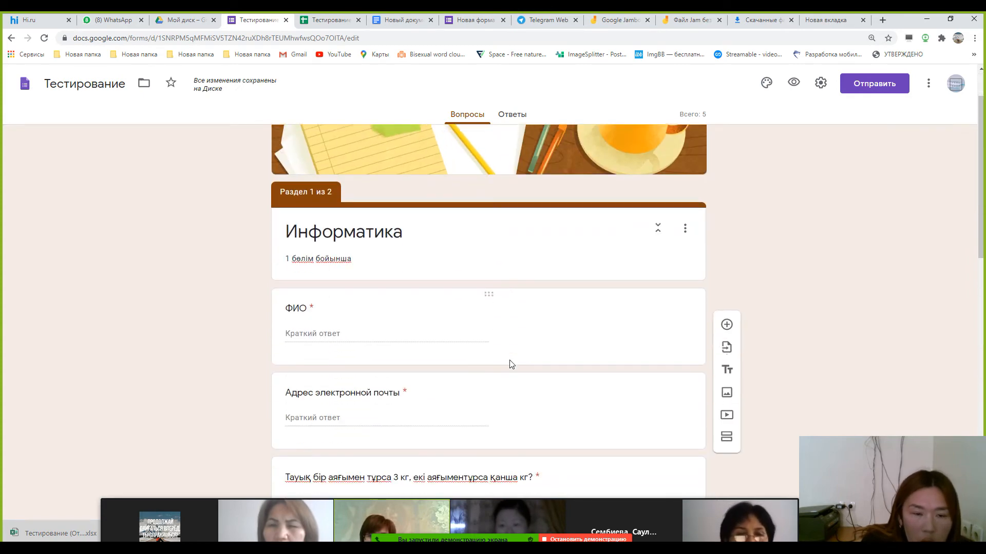
{"action": "scroll", "coordinate": [507, 365], "scroll_direction": "down", "scroll_amount": 7}
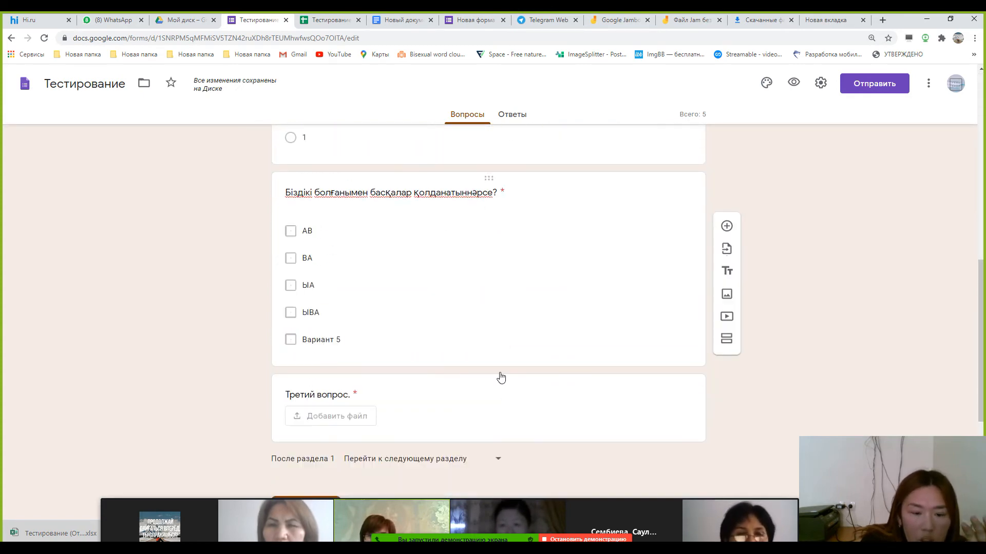
{"action": "scroll", "coordinate": [548, 353], "scroll_direction": "up", "scroll_amount": 10}
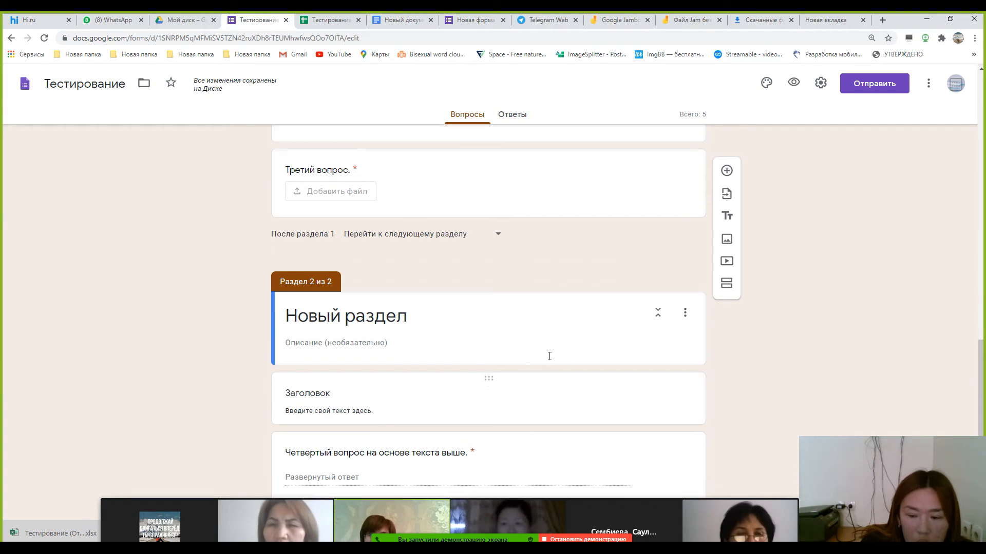
{"action": "scroll", "coordinate": [548, 389], "scroll_direction": "down", "scroll_amount": 10}
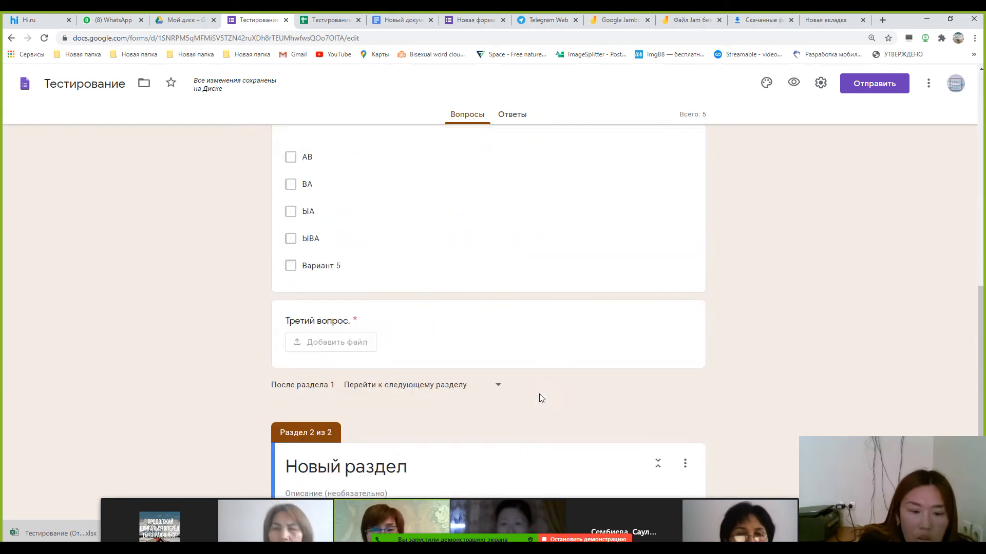
{"action": "scroll", "coordinate": [431, 268], "scroll_direction": "up", "scroll_amount": 2}
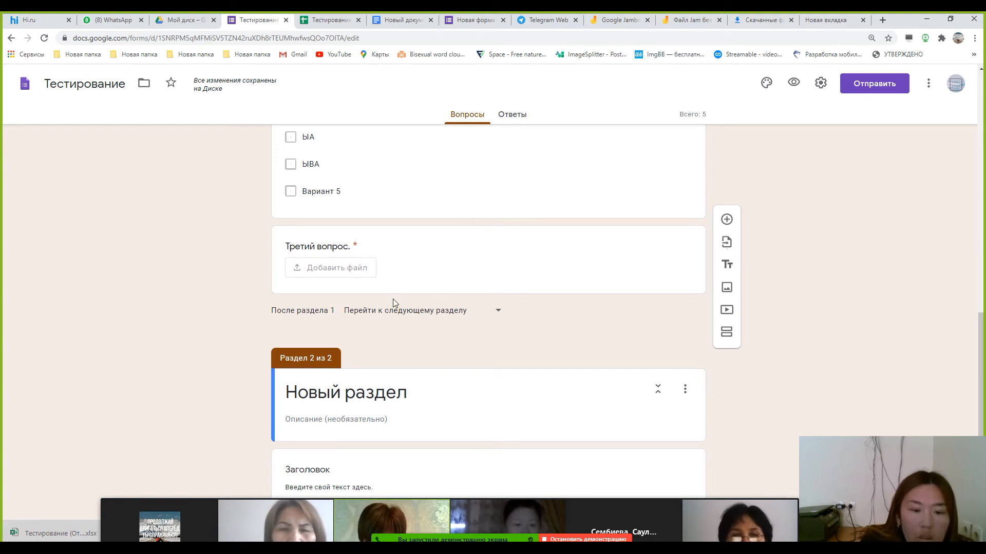
{"action": "scroll", "coordinate": [393, 299], "scroll_direction": "down", "scroll_amount": 2}
Step: Add a question directly under Новый раздел with the answer type Сетка (множественный выбор)
{"action": "left_click", "coordinate": [416, 296]}
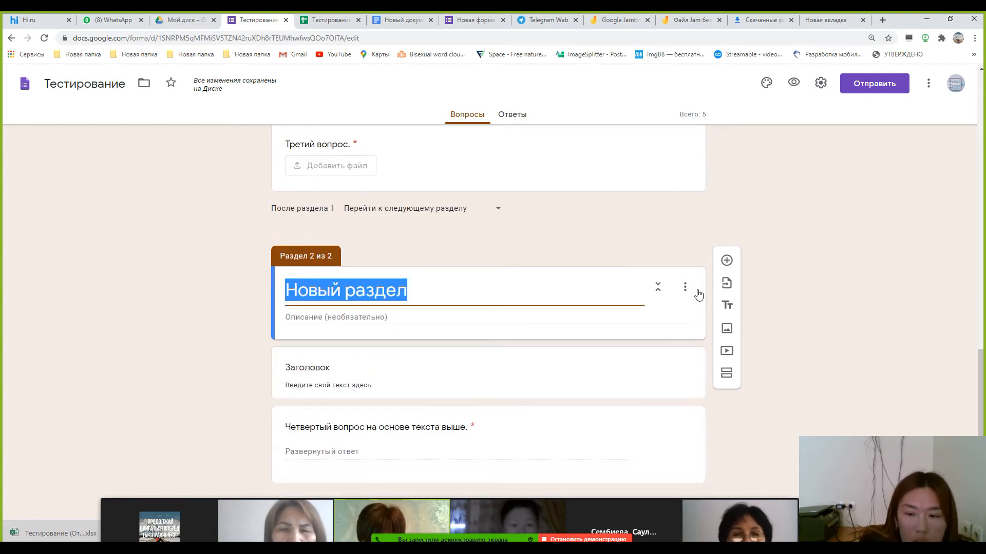
{"action": "left_click", "coordinate": [733, 263]}
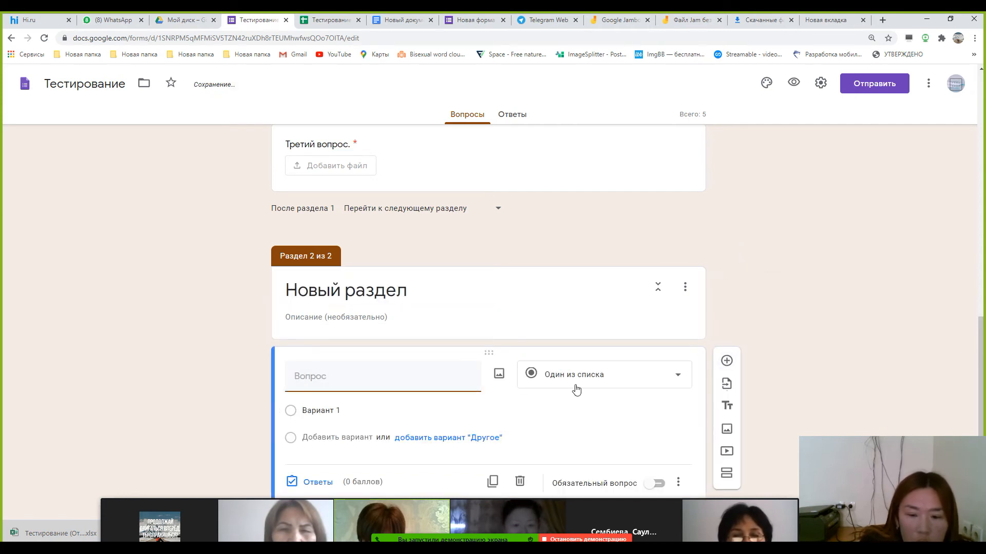
{"action": "left_click", "coordinate": [609, 386]}
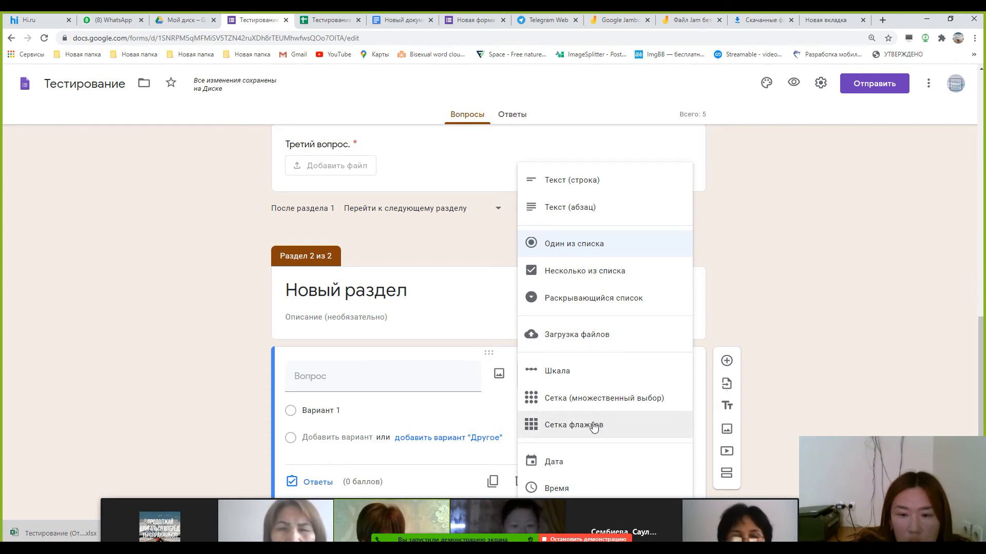
{"action": "scroll", "coordinate": [594, 427], "scroll_direction": "down", "scroll_amount": 2}
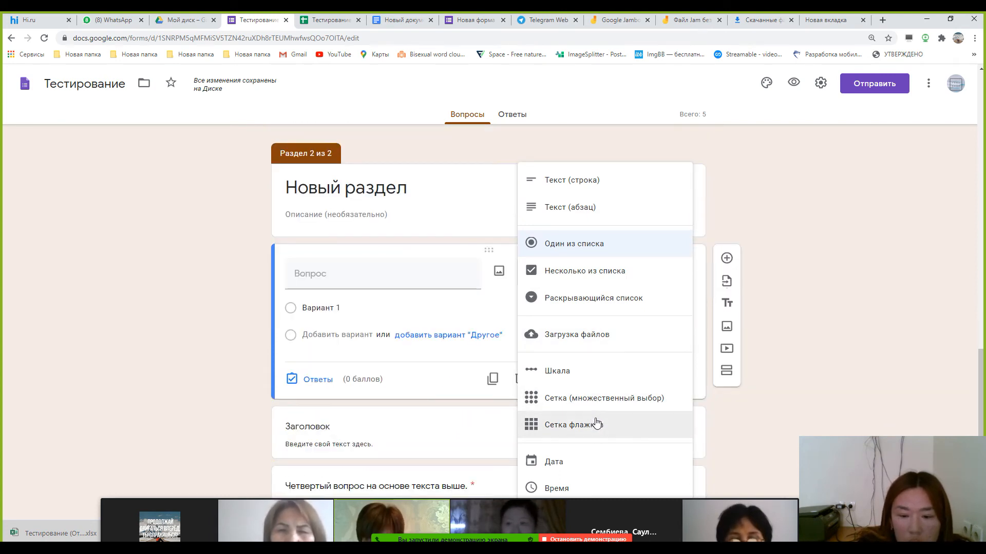
{"action": "left_click", "coordinate": [597, 400]}
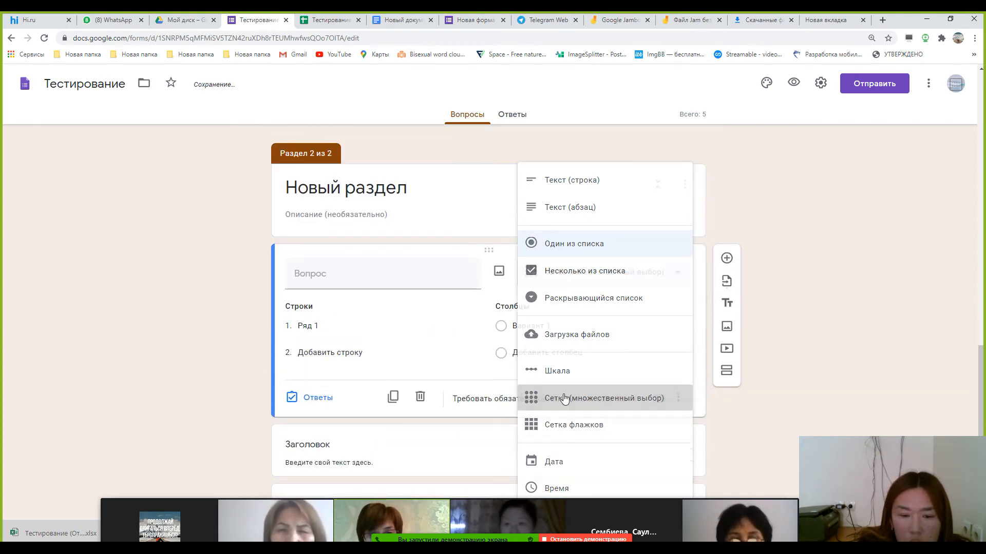
{"action": "left_click", "coordinate": [375, 281]}
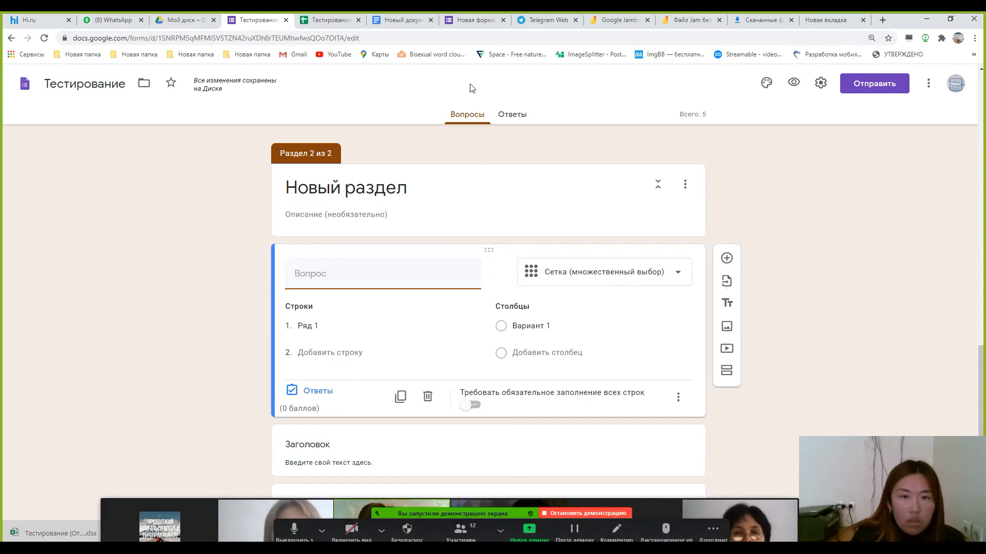
Step: Copy "Ұзарған сайын қысқаратын нәрсе не?" from Новый документ into the grid question's title, and admit the waiting meeting participant
{"action": "left_click", "coordinate": [403, 19]}
{"action": "left_click_drag", "start_coordinate": [296, 256], "coordinate": [438, 261]}
{"action": "key", "text": "ctrl+c"}
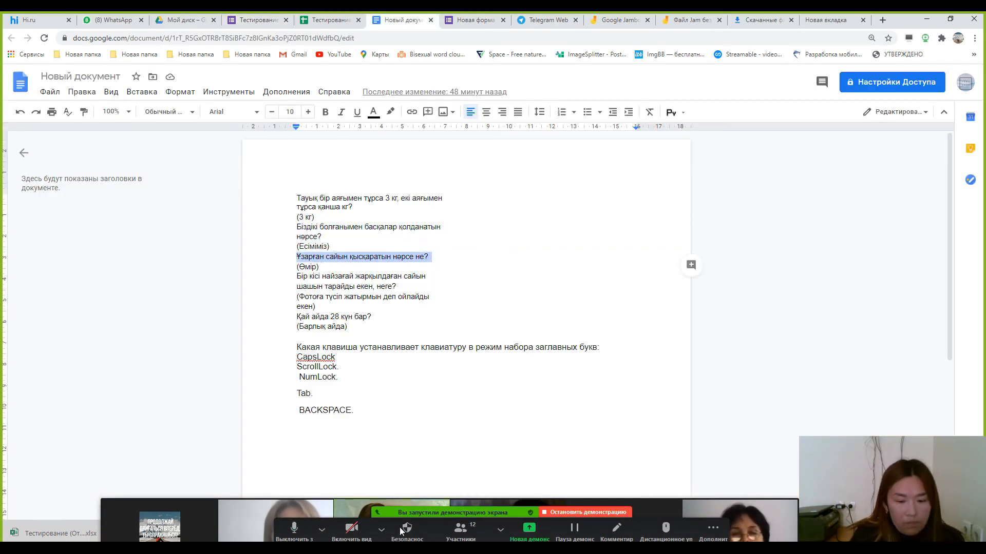
{"action": "left_click", "coordinate": [258, 20]}
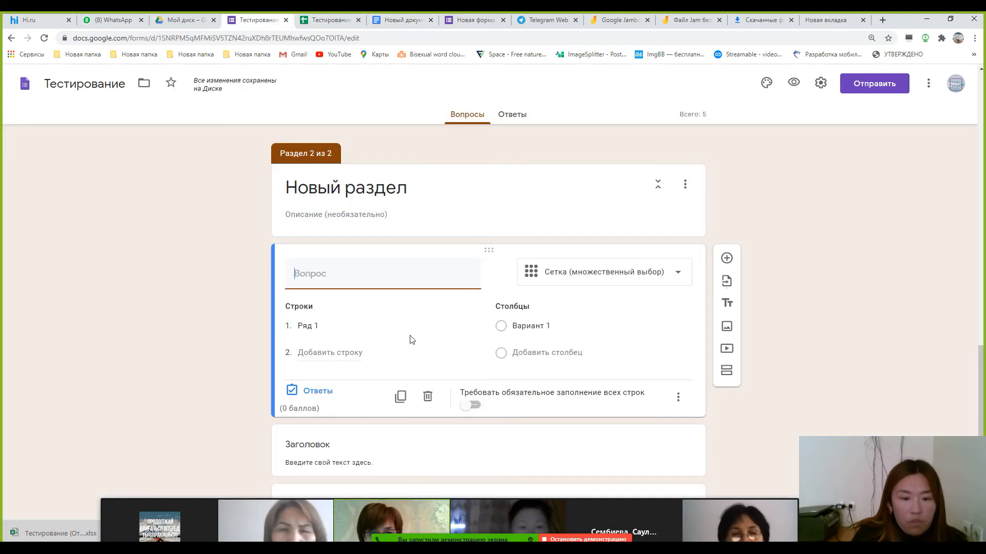
{"action": "left_click", "coordinate": [383, 274]}
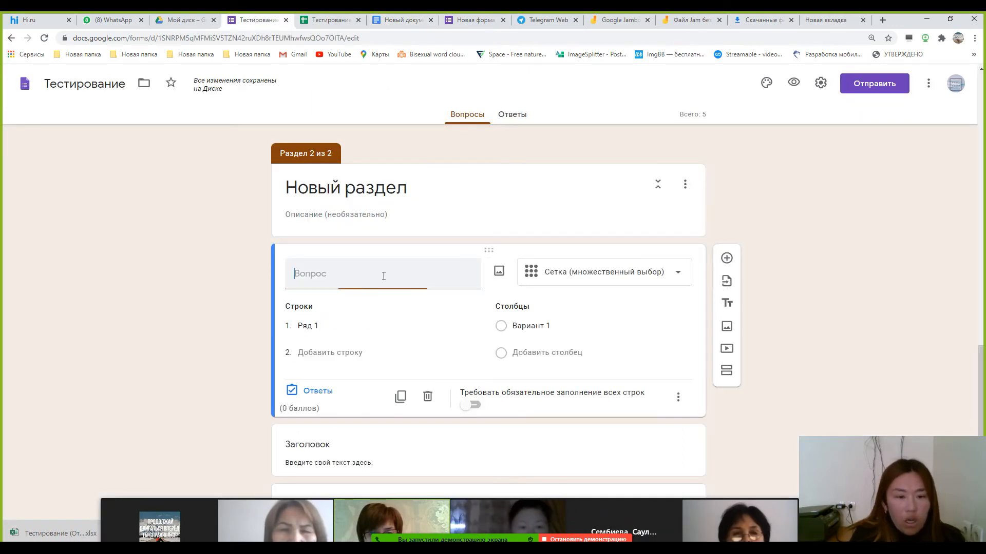
{"action": "key", "text": "ctrl+v"}
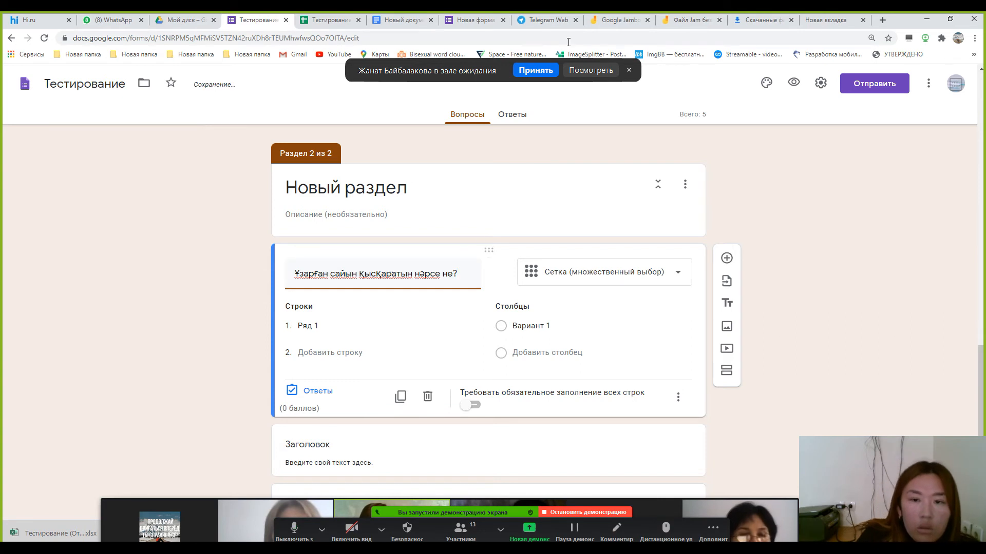
{"action": "left_click", "coordinate": [546, 71]}
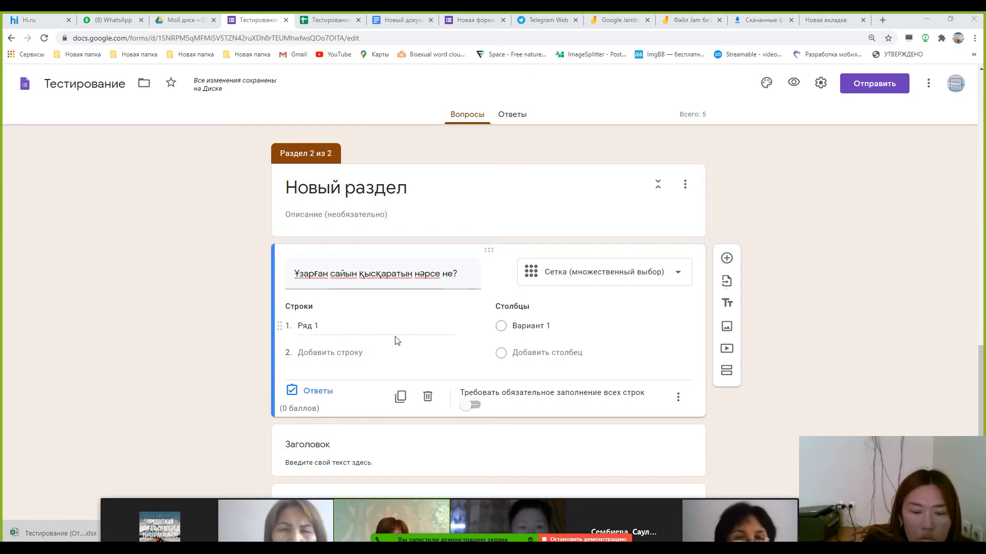
Step: Name the grid question's first row АПЫА and add a second row ВПИИТ
{"action": "left_click", "coordinate": [339, 324]}
{"action": "type", "text": "ВИ"}
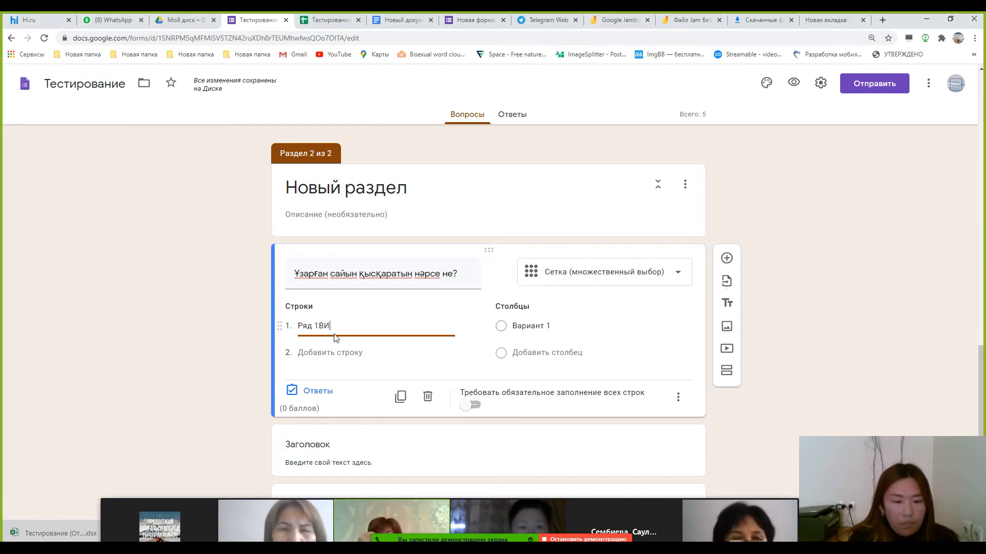
{"action": "key", "text": "BackSpace"}
{"action": "key", "text": "BackSpace"}
{"action": "key", "text": "BackSpace"}
{"action": "key", "text": "BackSpace"}
{"action": "key", "text": "BackSpace"}
{"action": "key", "text": "BackSpace"}
{"action": "key", "text": "BackSpace"}
{"action": "type", "text": "АПЫА"}
{"action": "left_click", "coordinate": [334, 353]}
{"action": "type", "text": "ВПИИТ"}
Step: Set up grid columns А, В and С with a third row ВП, and require a response in every row
{"action": "left_click", "coordinate": [536, 300]}
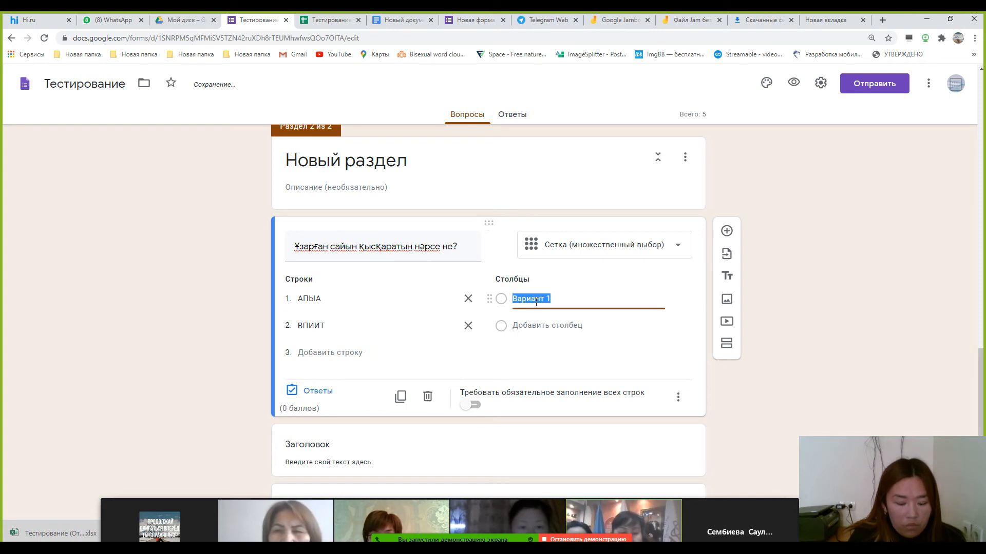
{"action": "type", "text": "А"}
{"action": "left_click", "coordinate": [541, 325]}
{"action": "type", "text": "В"}
{"action": "left_click", "coordinate": [330, 327]}
{"action": "type", "text": "ВП"}
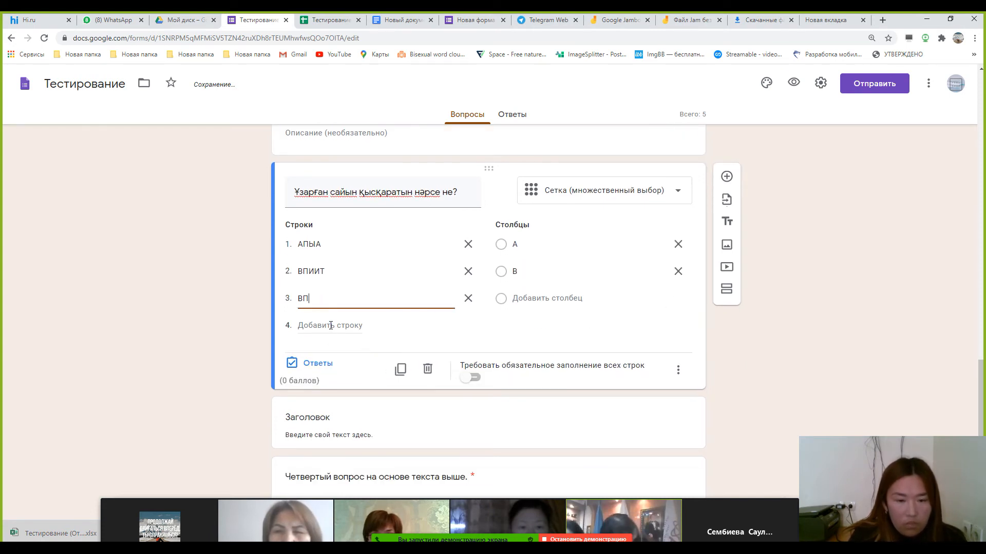
{"action": "left_click", "coordinate": [526, 298]}
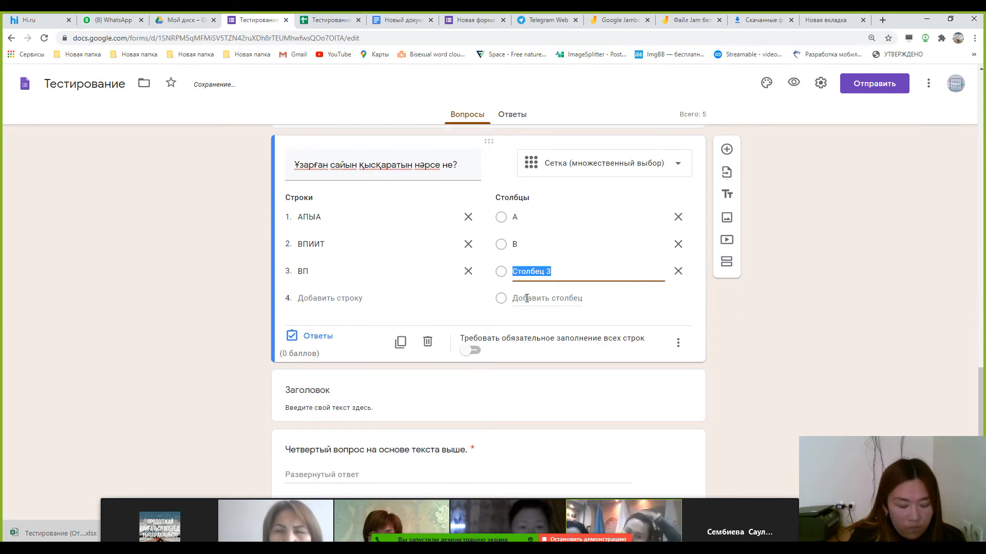
{"action": "type", "text": "С"}
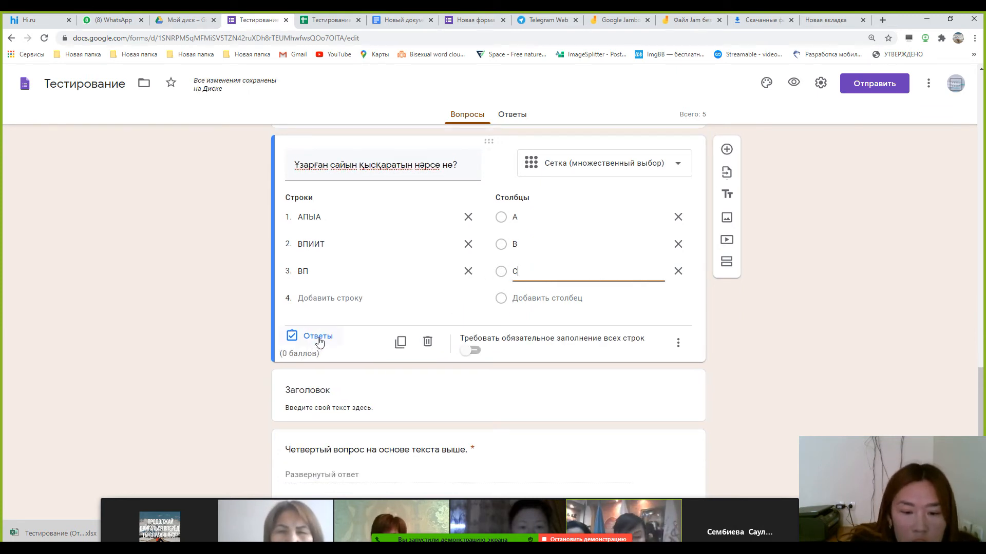
{"action": "left_click", "coordinate": [475, 352]}
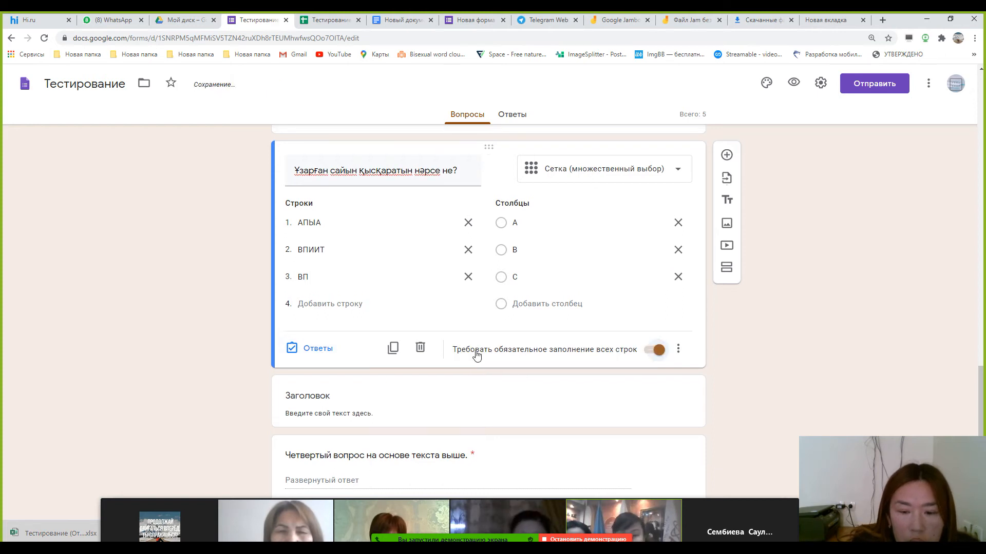
Step: Set the grid's answer key to В for АПЫА, А for ВПИИТ and С for ВП, with 1 point per row
{"action": "left_click", "coordinate": [305, 337]}
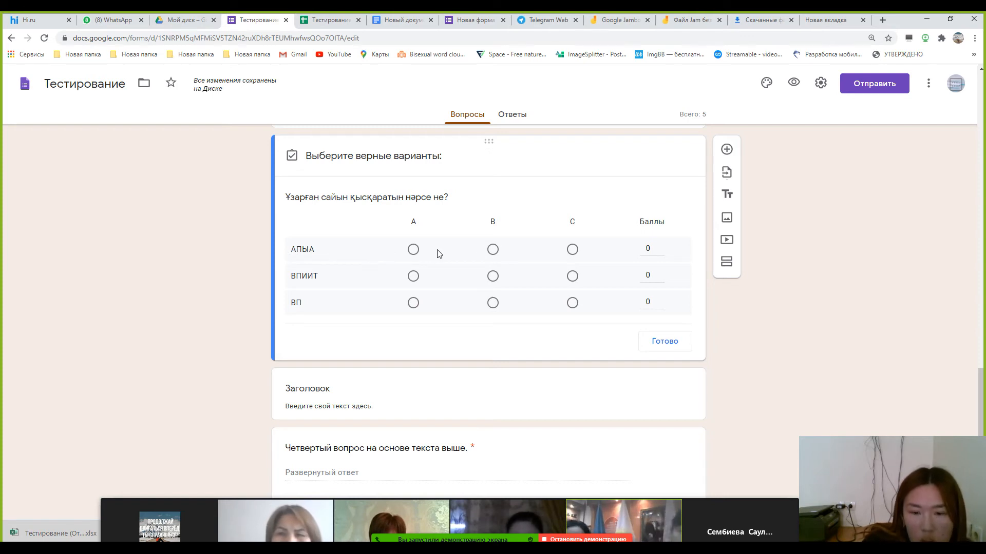
{"action": "left_click", "coordinate": [497, 253]}
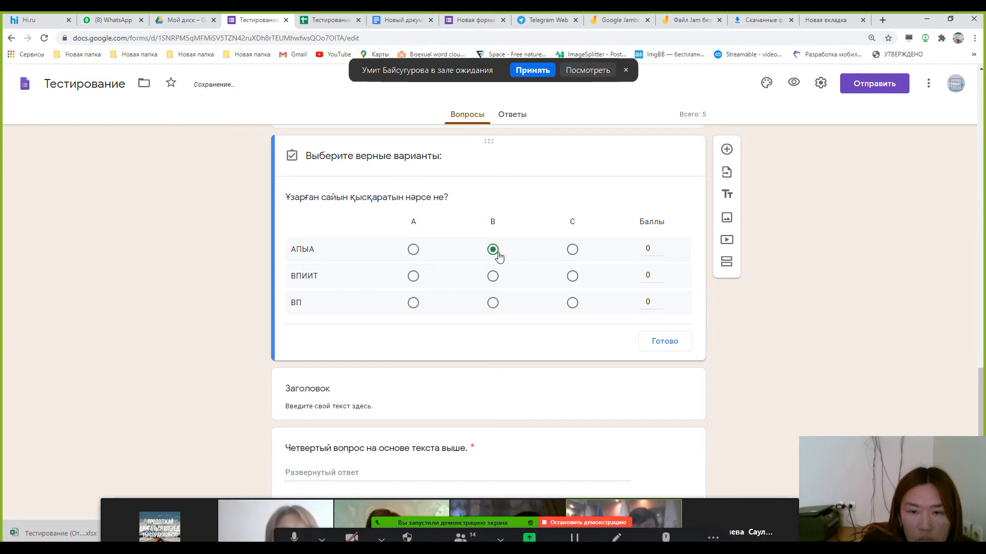
{"action": "left_click", "coordinate": [661, 246]}
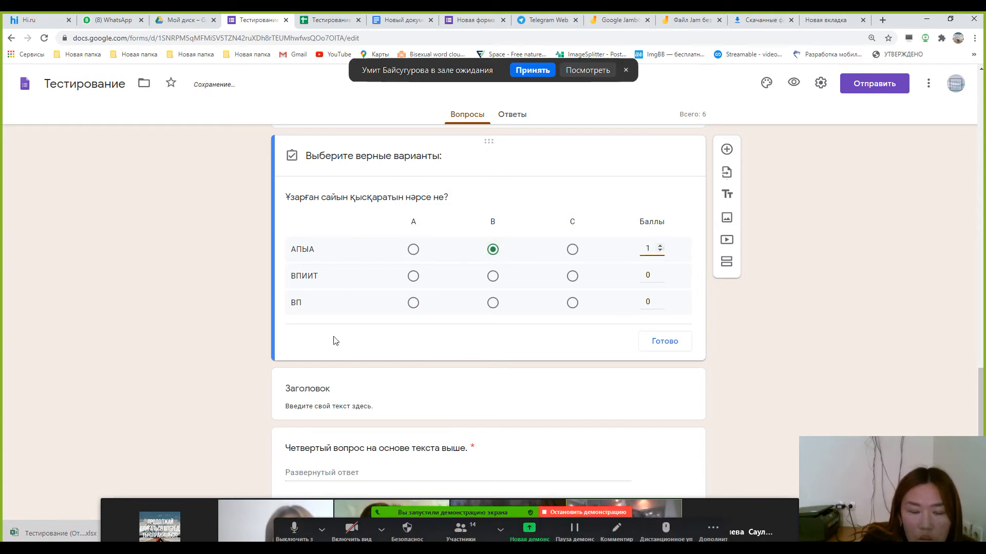
{"action": "left_click", "coordinate": [413, 277]}
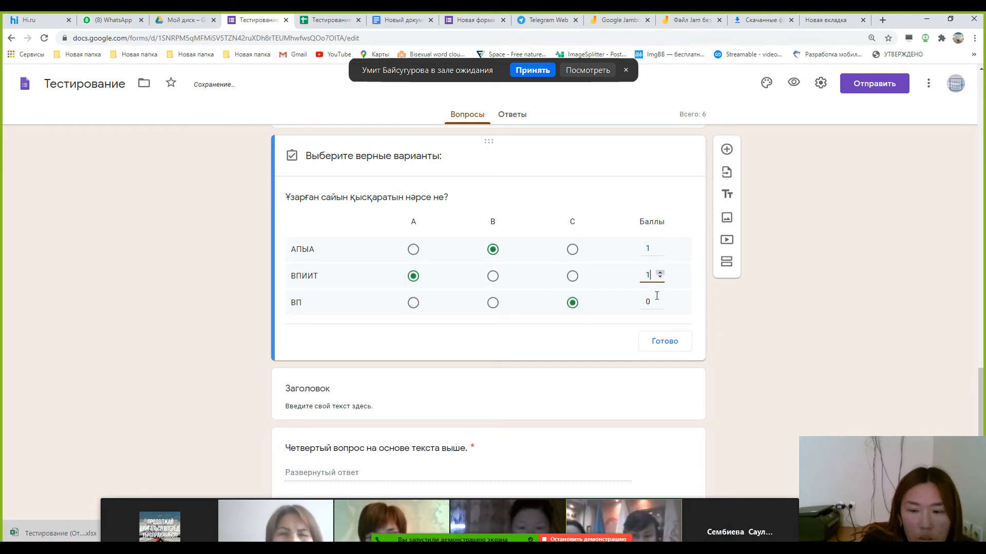
{"action": "left_click", "coordinate": [654, 340]}
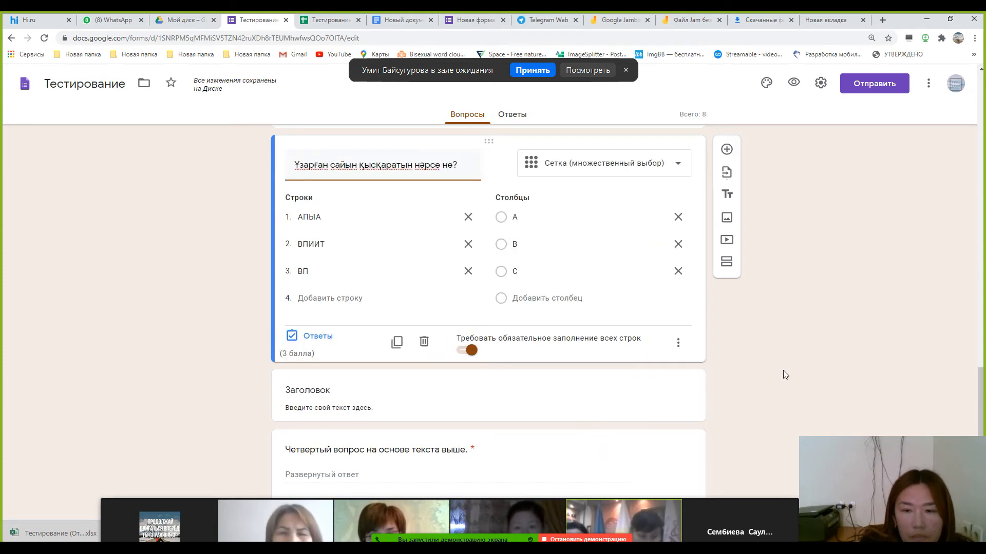
Step: Admit the waiting meeting participant and open the quiz preview, dismissing the meeting time-limit notice
{"action": "scroll", "coordinate": [753, 381], "scroll_direction": "up", "scroll_amount": 15}
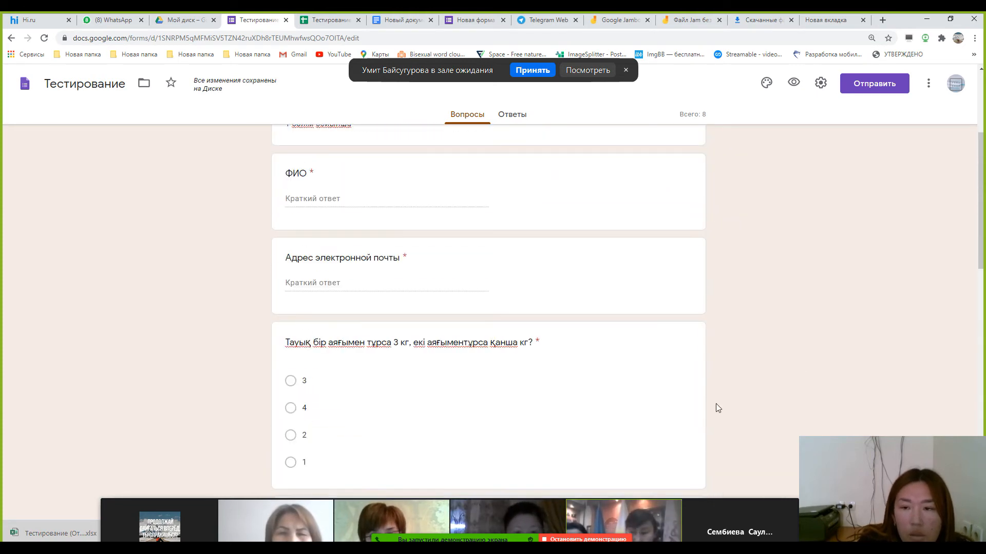
{"action": "scroll", "coordinate": [718, 408], "scroll_direction": "up", "scroll_amount": 4}
{"action": "left_click", "coordinate": [523, 74]}
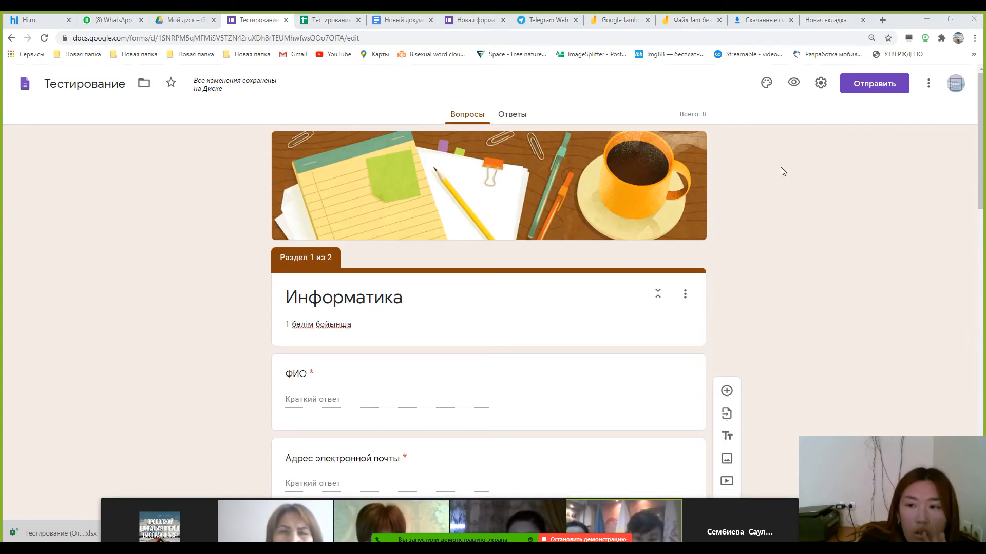
{"action": "left_click", "coordinate": [794, 83]}
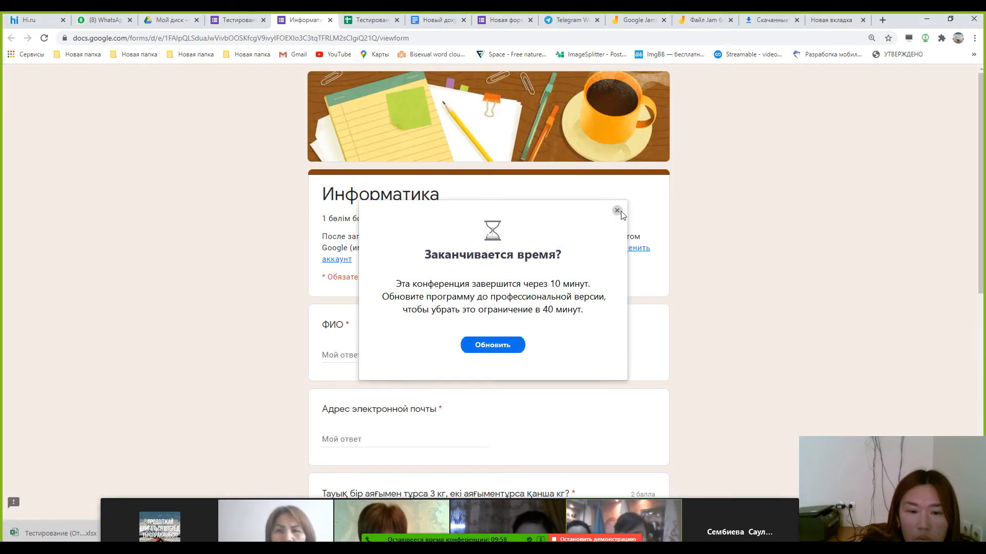
{"action": "left_click", "coordinate": [617, 210]}
Step: Examine the preview's first section, from the ФИО field through the file upload under Третий вопрос
{"action": "scroll", "coordinate": [571, 292], "scroll_direction": "down", "scroll_amount": 3}
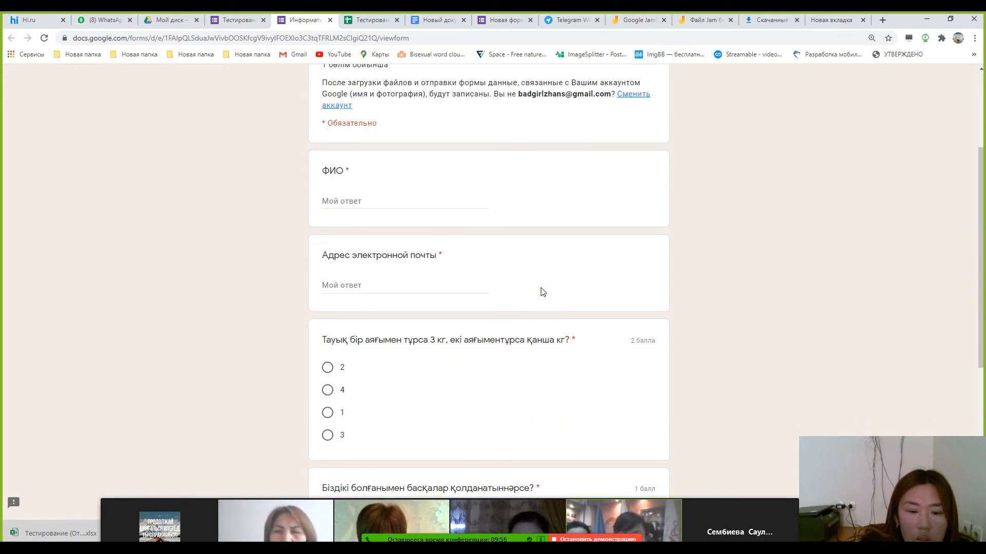
{"action": "scroll", "coordinate": [422, 258], "scroll_direction": "down", "scroll_amount": 1}
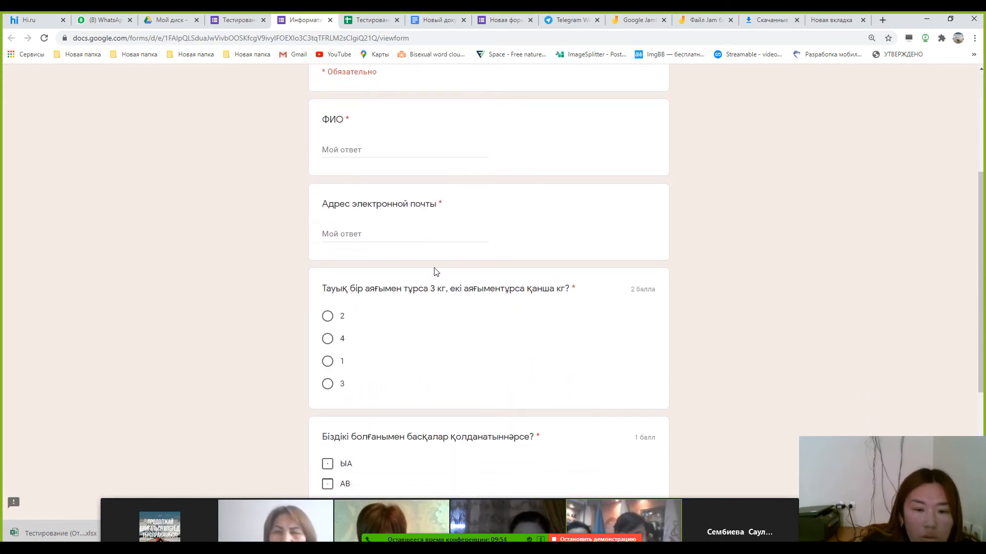
{"action": "scroll", "coordinate": [517, 242], "scroll_direction": "down", "scroll_amount": 4}
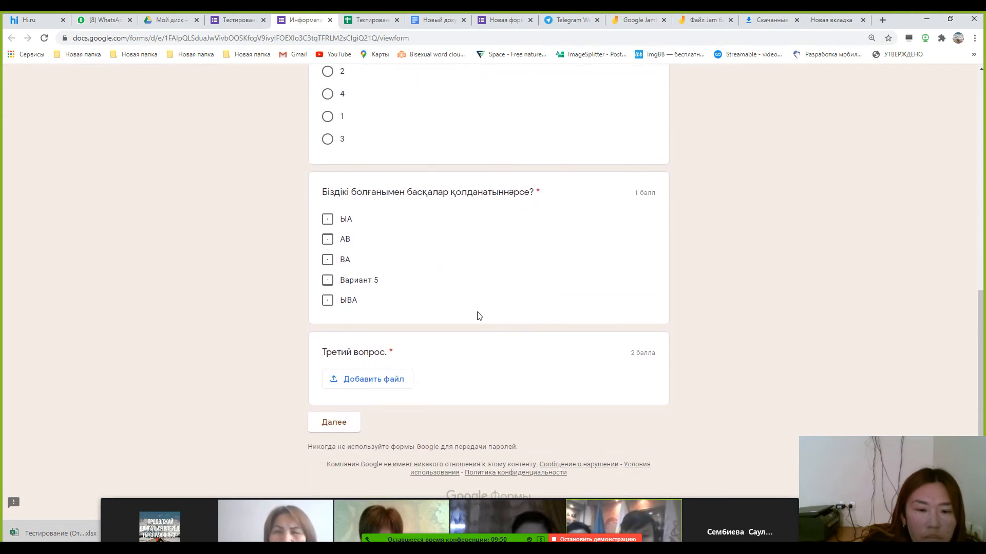
{"action": "scroll", "coordinate": [489, 227], "scroll_direction": "up", "scroll_amount": 2}
{"action": "scroll", "coordinate": [488, 292], "scroll_direction": "down", "scroll_amount": 1}
{"action": "scroll", "coordinate": [488, 291], "scroll_direction": "down", "scroll_amount": 2}
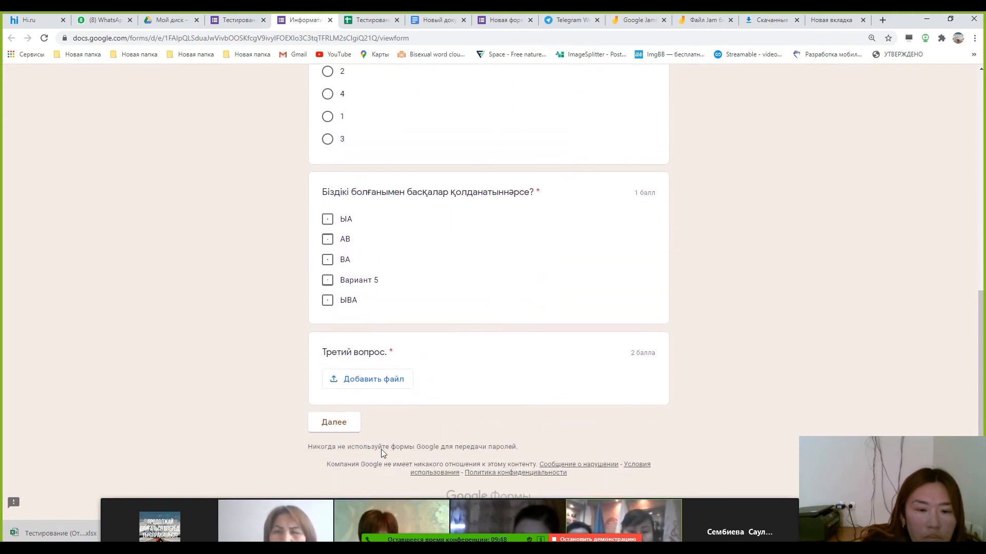
{"action": "scroll", "coordinate": [438, 325], "scroll_direction": "up", "scroll_amount": 5}
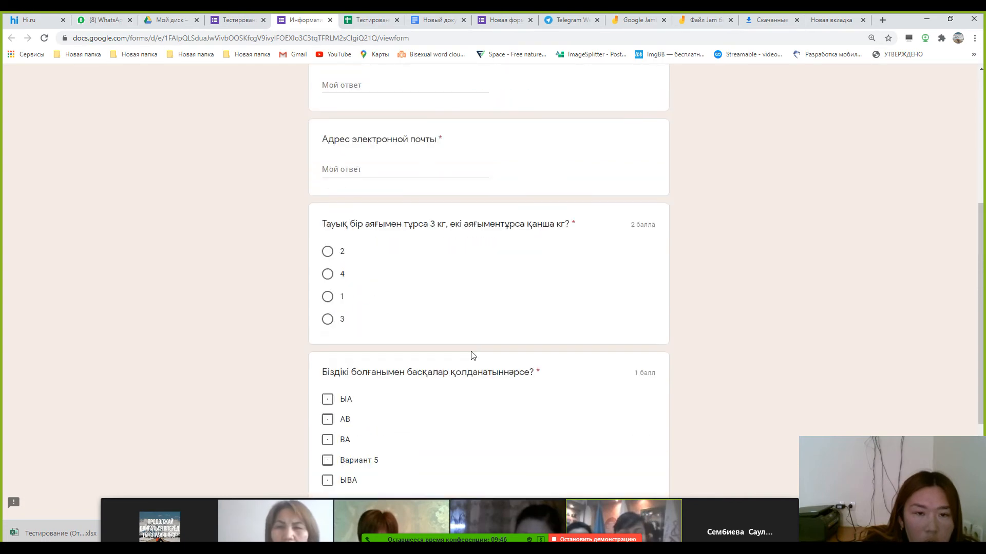
{"action": "scroll", "coordinate": [497, 387], "scroll_direction": "down", "scroll_amount": 5}
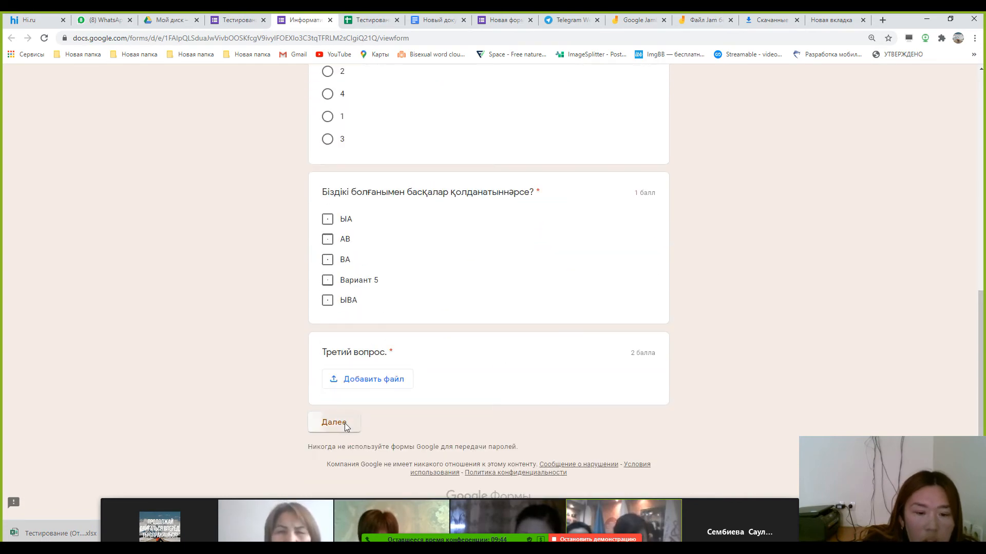
Step: Try to continue to the quiz's next section with the required questions unanswered
{"action": "left_click", "coordinate": [345, 424]}
{"action": "scroll", "coordinate": [445, 338], "scroll_direction": "down", "scroll_amount": 2}
{"action": "scroll", "coordinate": [438, 345], "scroll_direction": "up", "scroll_amount": 4}
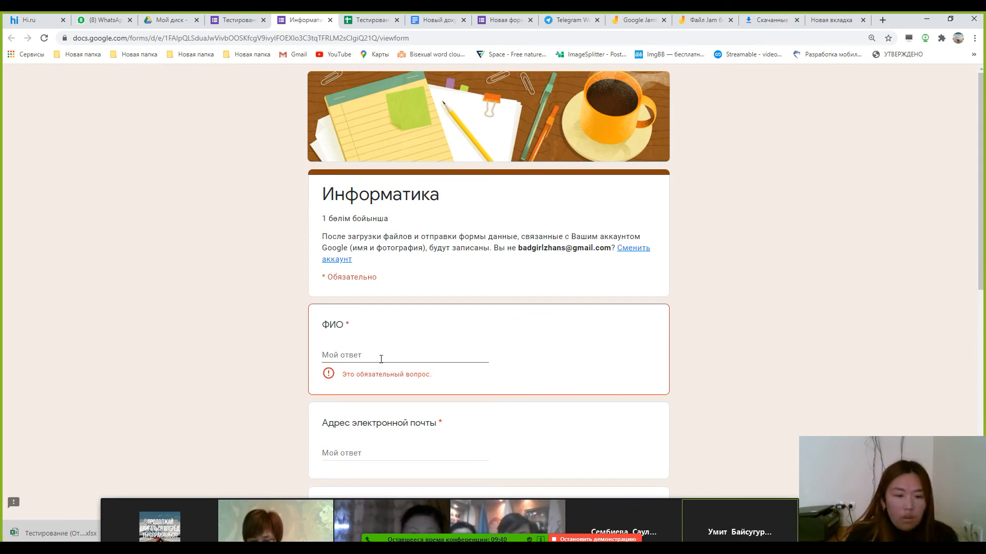
Step: Fill in the full name and e-mail with sample text, answer 2 to the first question, and mark АВ and Вариант 5 in the second
{"action": "type", "text": "ПАЫВП"}
{"action": "scroll", "coordinate": [388, 367], "scroll_direction": "down", "scroll_amount": 5}
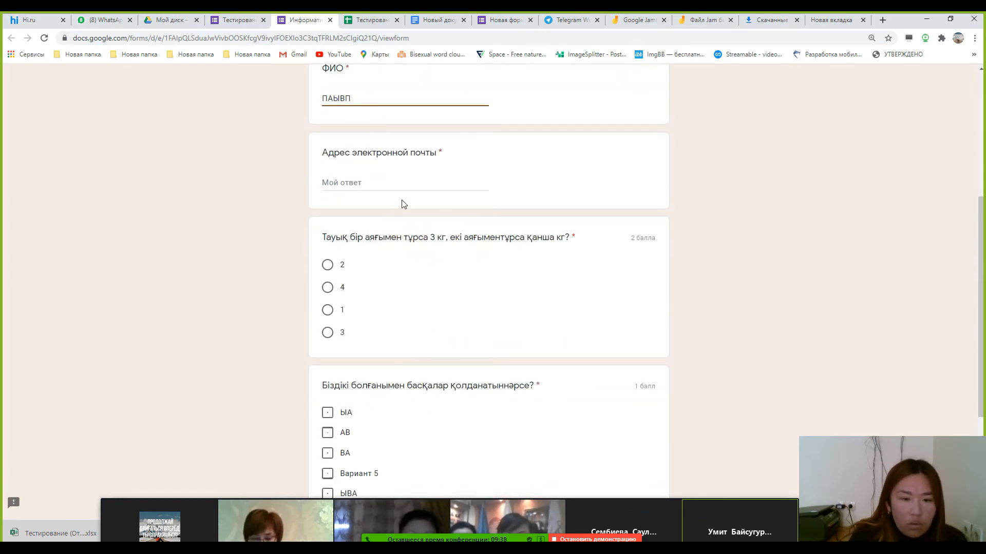
{"action": "type", "text": "АПЫ"}
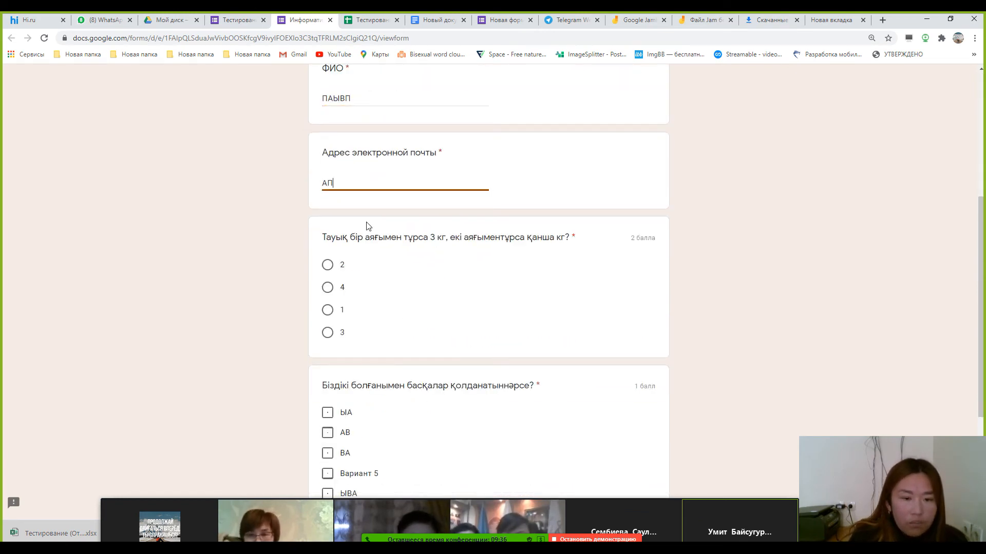
{"action": "left_click", "coordinate": [327, 265]}
{"action": "scroll", "coordinate": [468, 390], "scroll_direction": "down", "scroll_amount": 4}
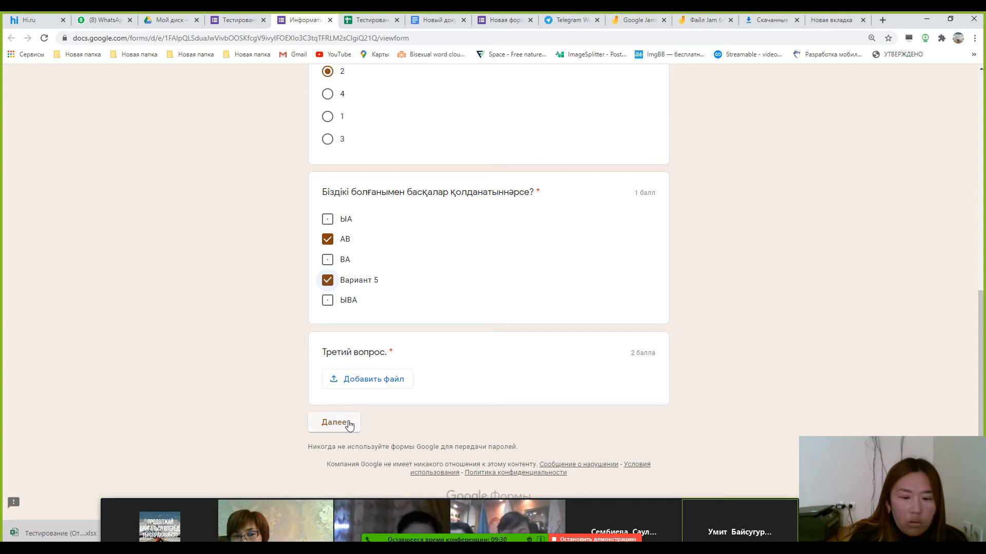
Step: Upload Файл Jam без названия (2).pdf from Загрузки as the answer to Третий вопрос and continue to Новый раздел
{"action": "left_click", "coordinate": [389, 379]}
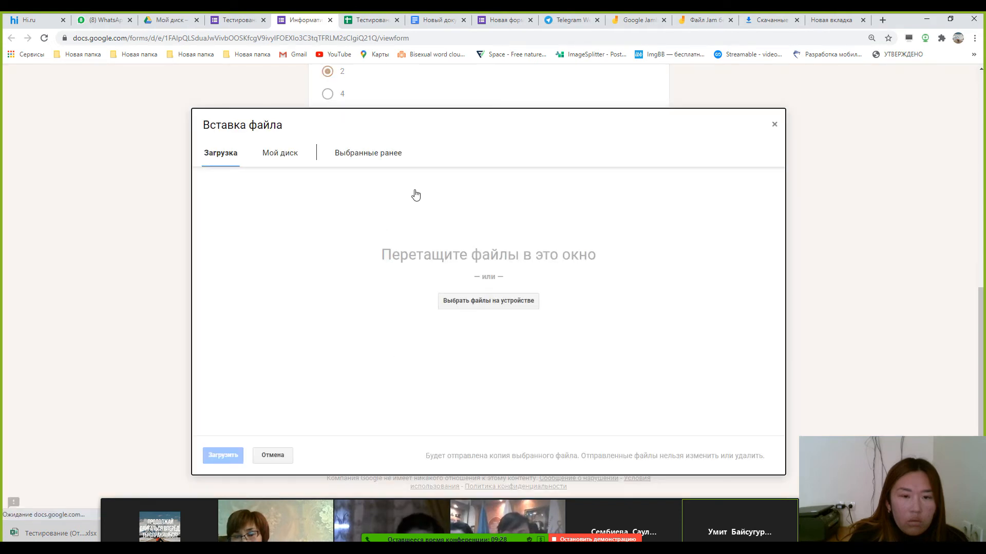
{"action": "left_click", "coordinate": [470, 304]}
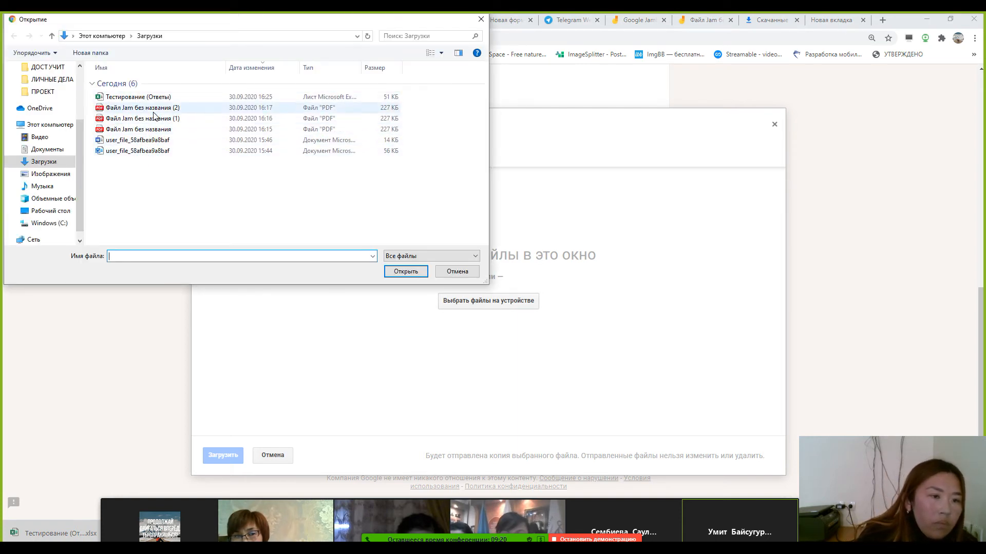
{"action": "double_click", "coordinate": [153, 110]}
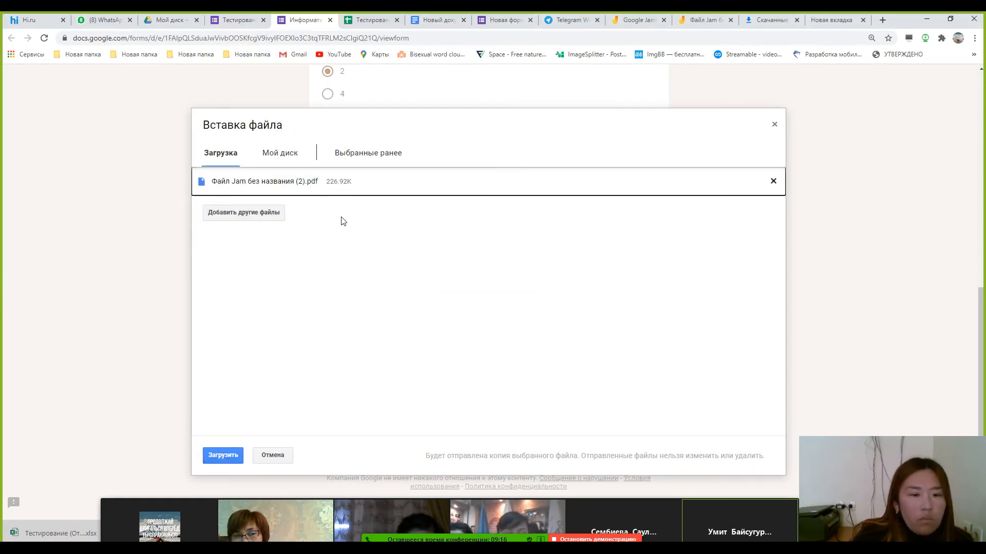
{"action": "left_click", "coordinate": [232, 455]}
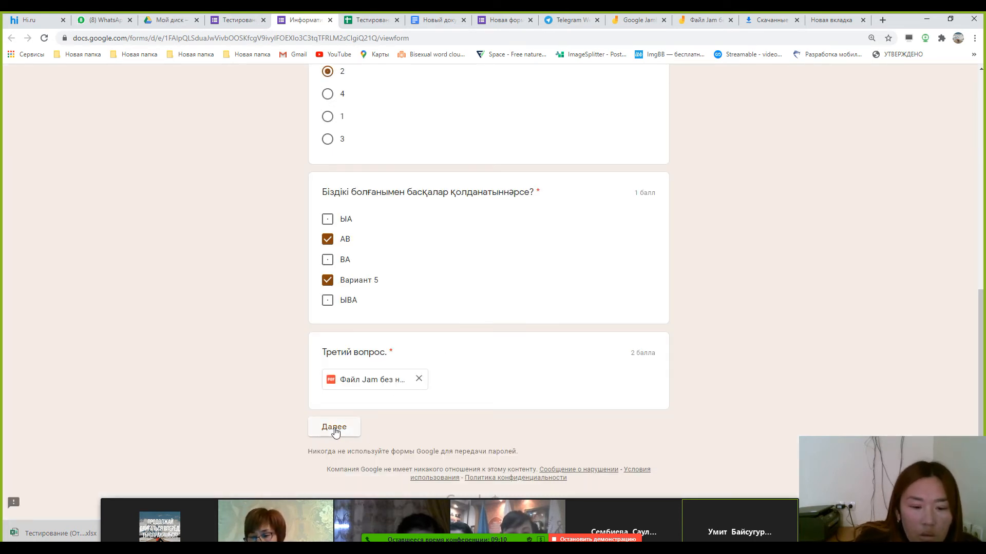
{"action": "left_click", "coordinate": [335, 428]}
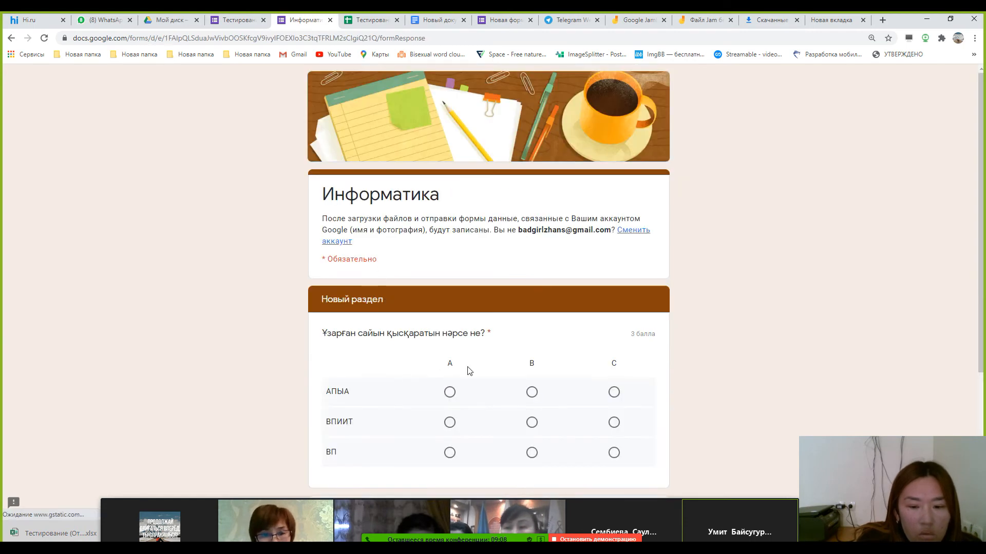
{"action": "scroll", "coordinate": [468, 372], "scroll_direction": "down", "scroll_amount": 2}
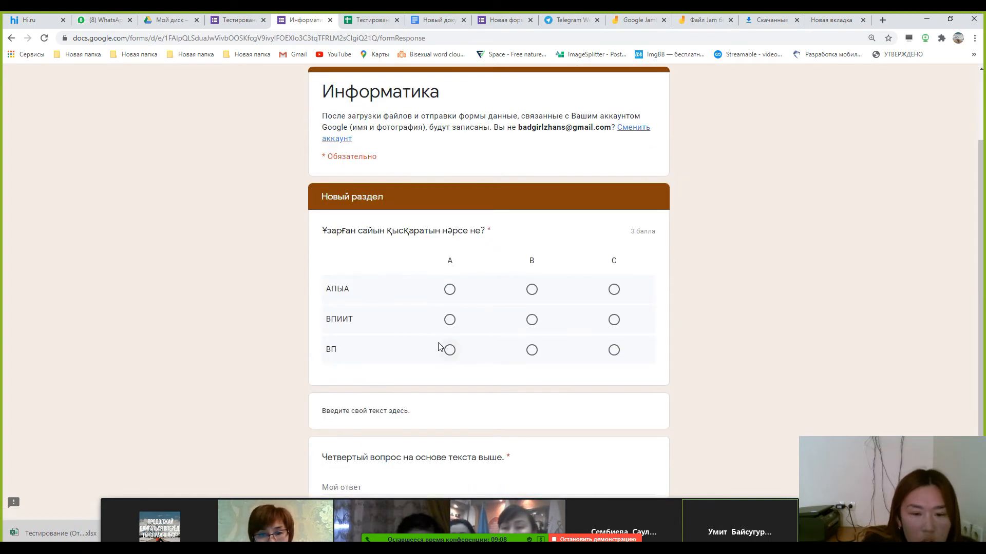
Step: In the Новый раздел grid question, mark A for АПЫА, B for ВПИИТ and C for ВП
{"action": "left_click", "coordinate": [450, 291]}
{"action": "left_click", "coordinate": [531, 321]}
{"action": "left_click", "coordinate": [609, 359]}
{"action": "scroll", "coordinate": [403, 394], "scroll_direction": "down", "scroll_amount": 3}
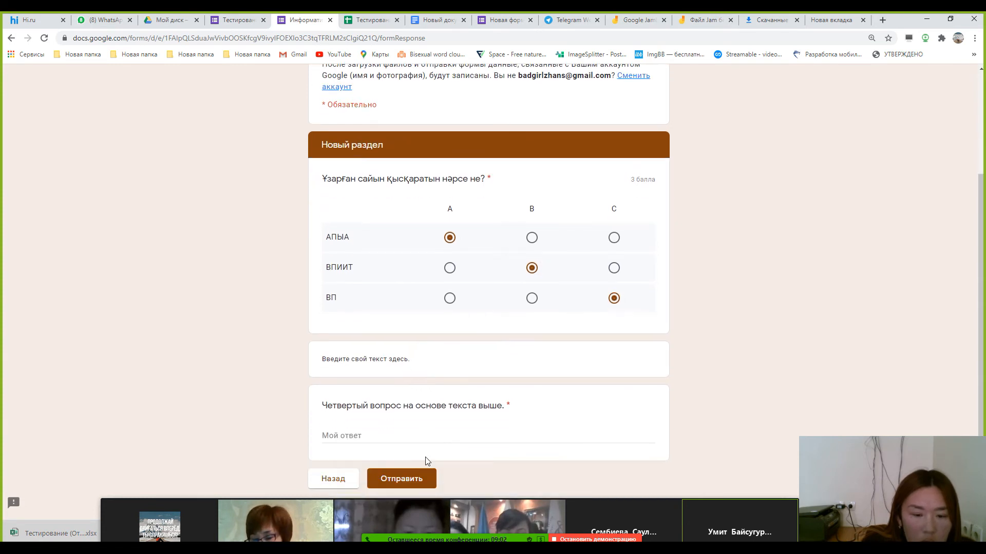
Step: Answer the fourth question with ПРИВАРПИ and submit the quiz
{"action": "left_click", "coordinate": [395, 437]}
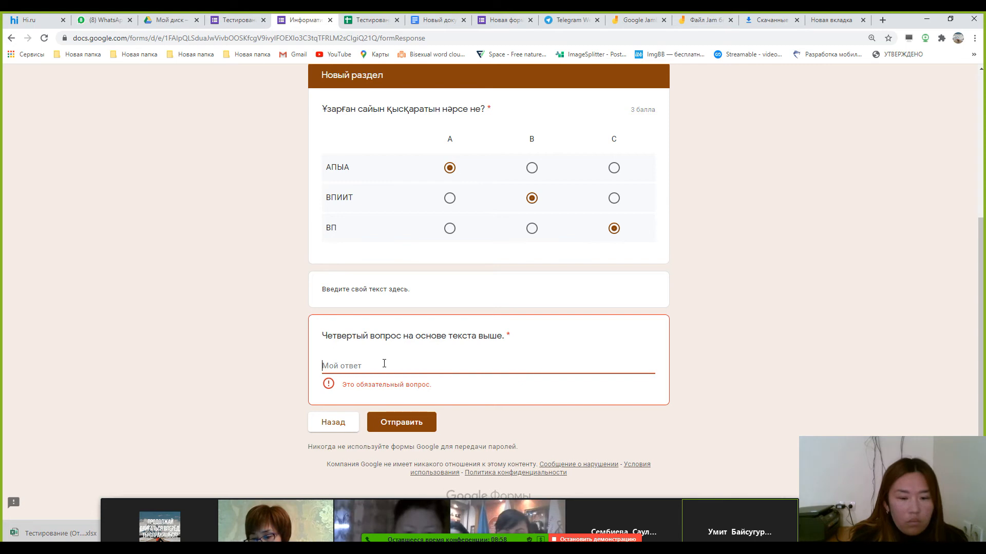
{"action": "type", "text": "ПРИВАРПИ"}
{"action": "left_click", "coordinate": [401, 422]}
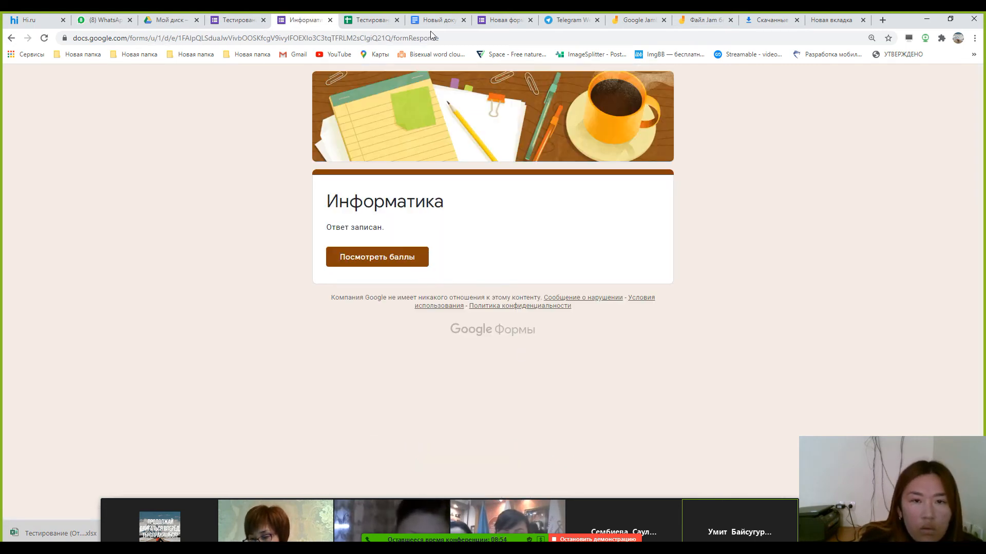
Step: Return to the Тестирование form editor and examine the response summary, from the score statistics through the Новый раздел grid chart
{"action": "left_click", "coordinate": [241, 20]}
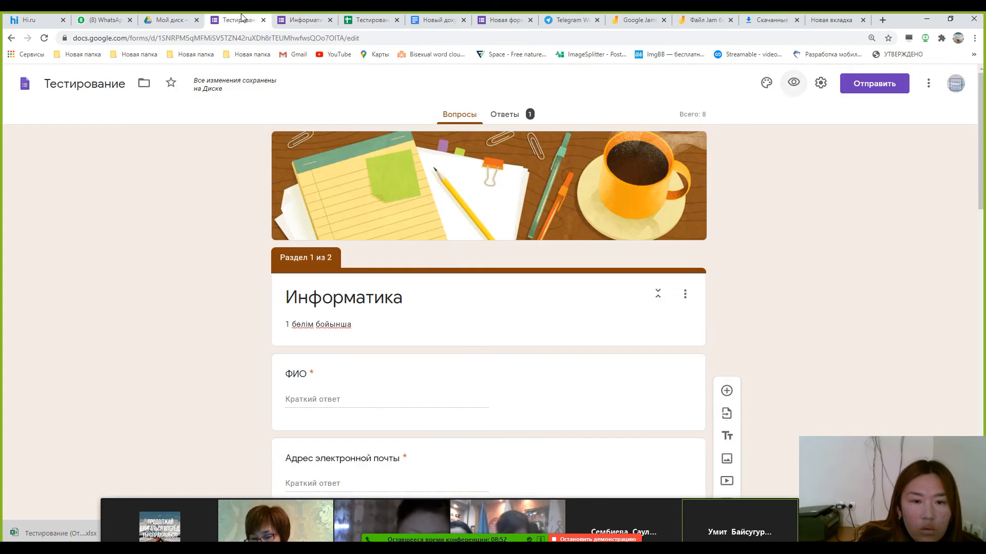
{"action": "scroll", "coordinate": [609, 320], "scroll_direction": "down", "scroll_amount": 2}
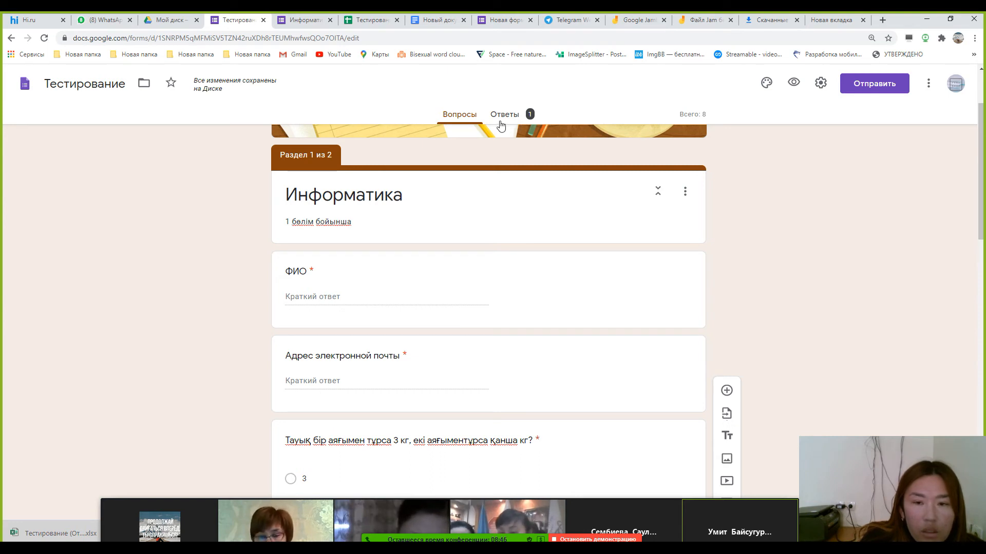
{"action": "left_click", "coordinate": [531, 117]}
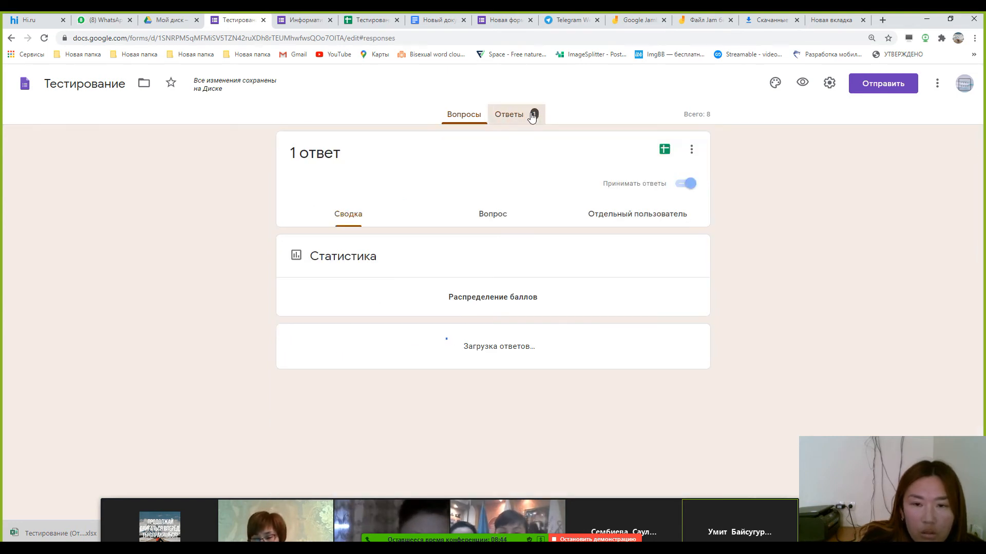
{"action": "scroll", "coordinate": [521, 273], "scroll_direction": "down", "scroll_amount": 11}
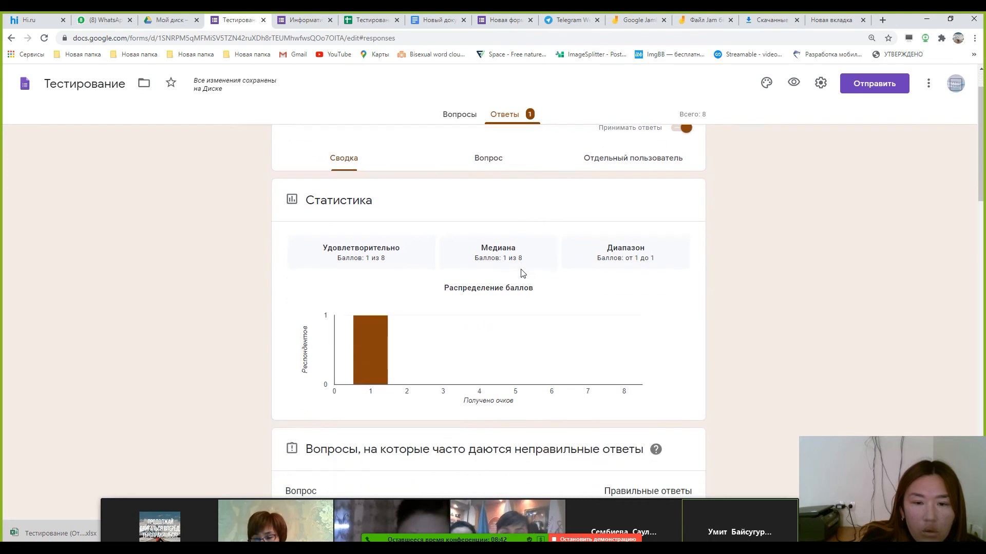
{"action": "scroll", "coordinate": [520, 269], "scroll_direction": "down", "scroll_amount": 11}
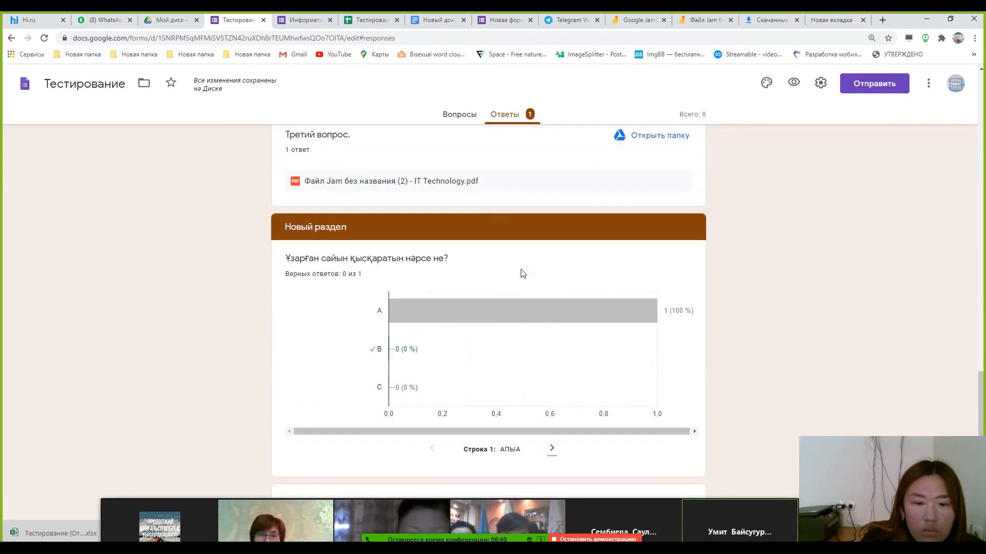
{"action": "scroll", "coordinate": [515, 270], "scroll_direction": "up", "scroll_amount": 10}
{"action": "scroll", "coordinate": [516, 274], "scroll_direction": "up", "scroll_amount": 12}
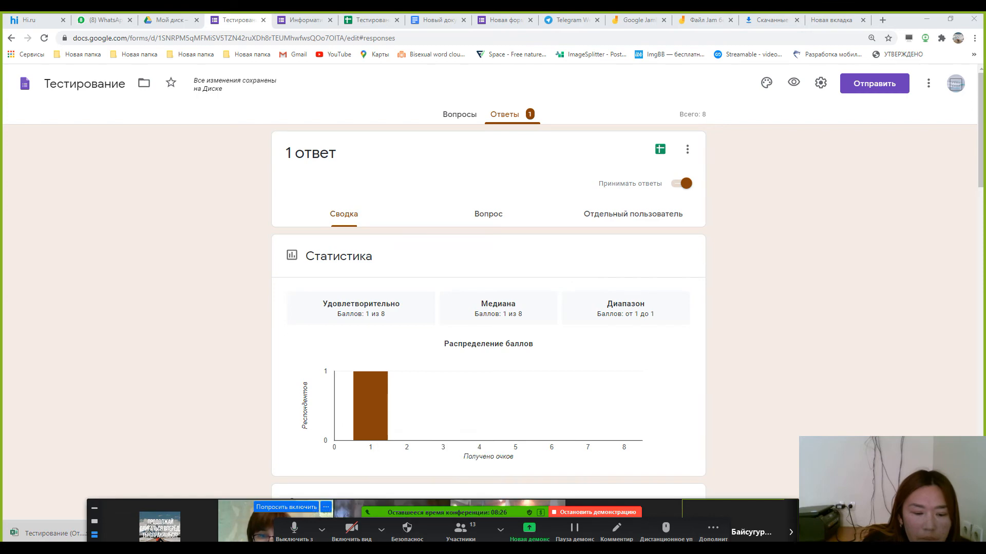
Step: Show the meeting participants' videos as a grid beside the form and mute all participants, still letting them unmute themselves
{"action": "left_click", "coordinate": [94, 548]}
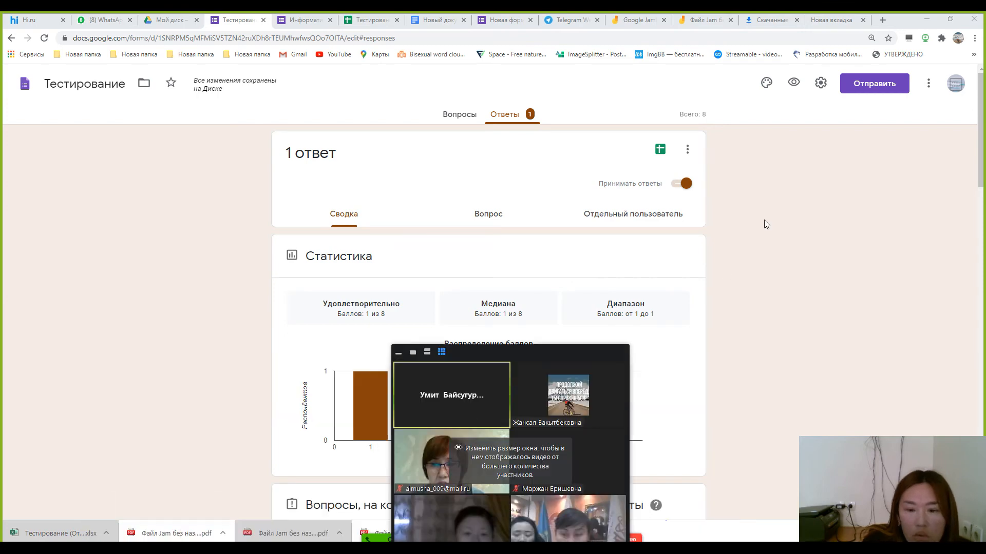
{"action": "left_click_drag", "start_coordinate": [529, 350], "coordinate": [905, 50]}
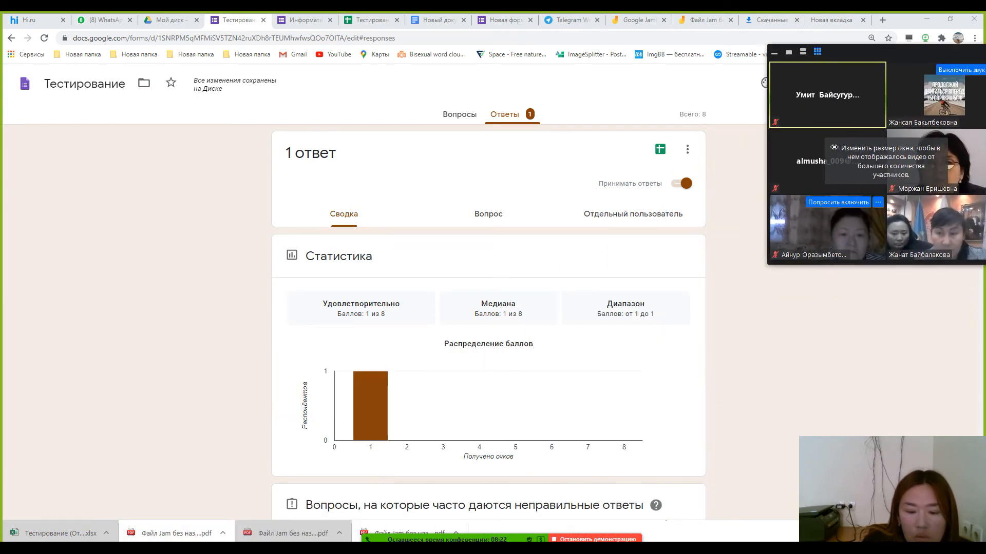
{"action": "left_click", "coordinate": [459, 538]}
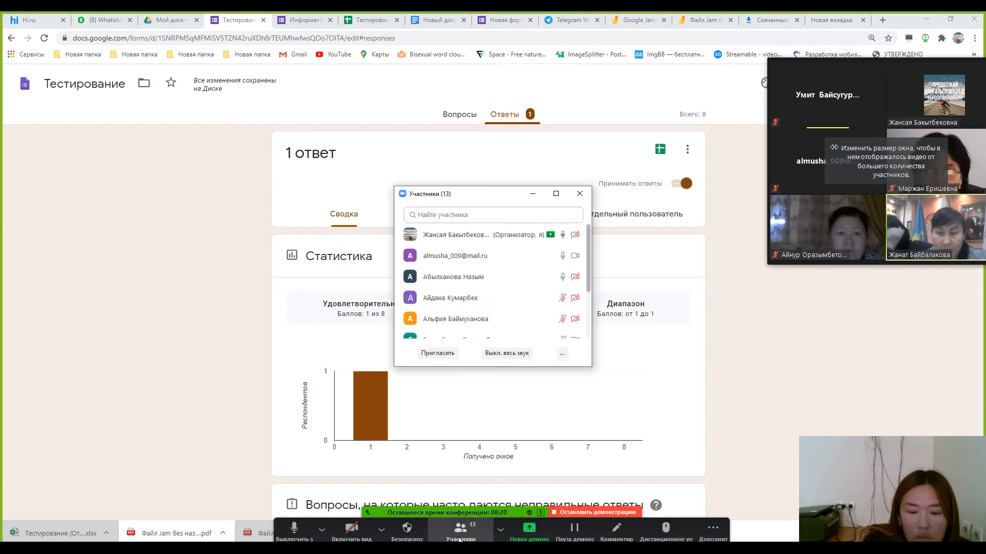
{"action": "left_click", "coordinate": [509, 353]}
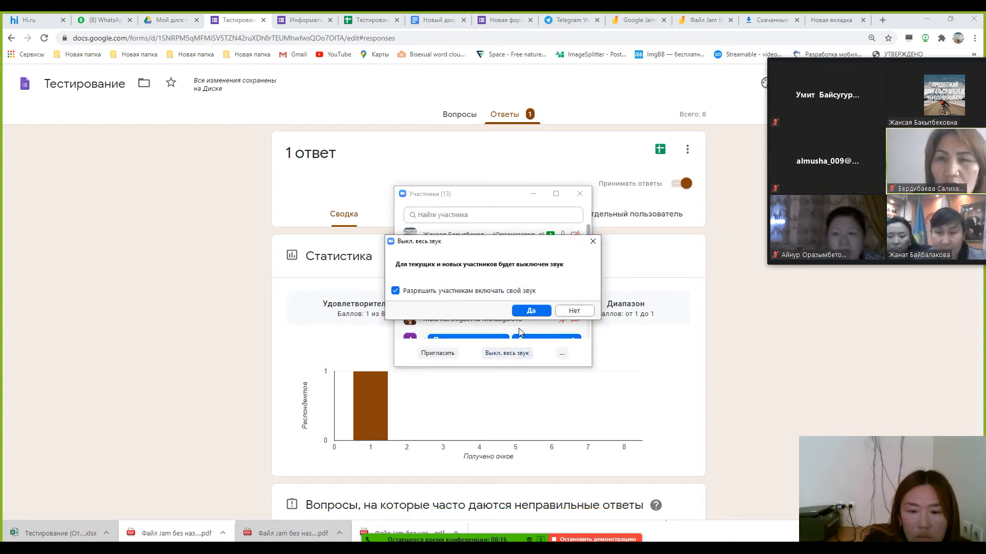
{"action": "left_click", "coordinate": [526, 332]}
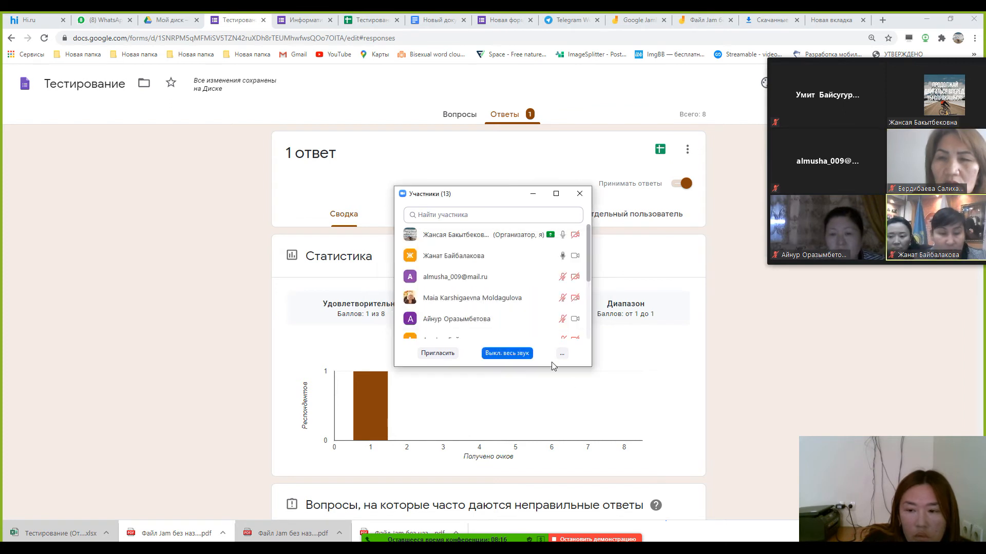
{"action": "left_click", "coordinate": [534, 195]}
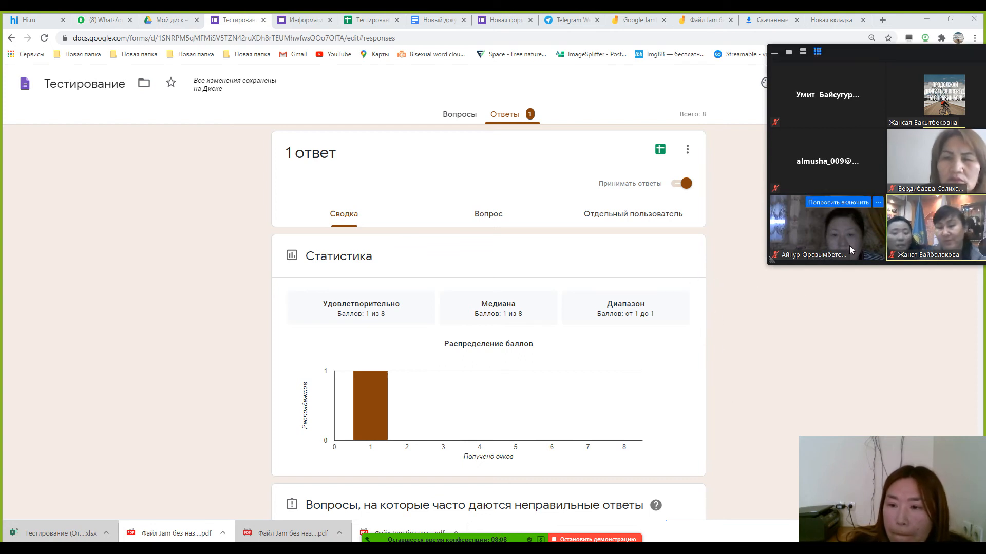
Step: Check the microphone states in the meeting's participant list and close it
{"action": "left_click", "coordinate": [466, 538]}
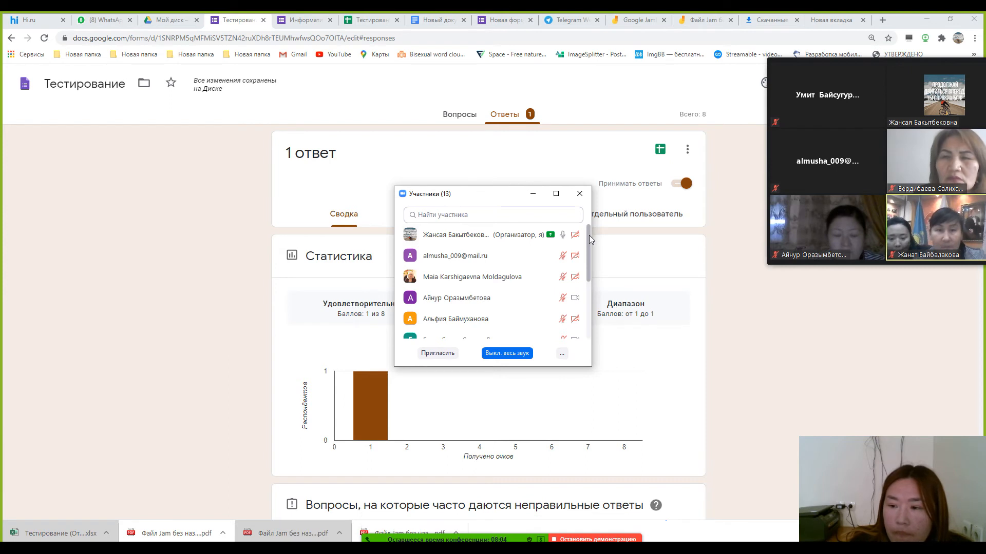
{"action": "left_click", "coordinate": [747, 351]}
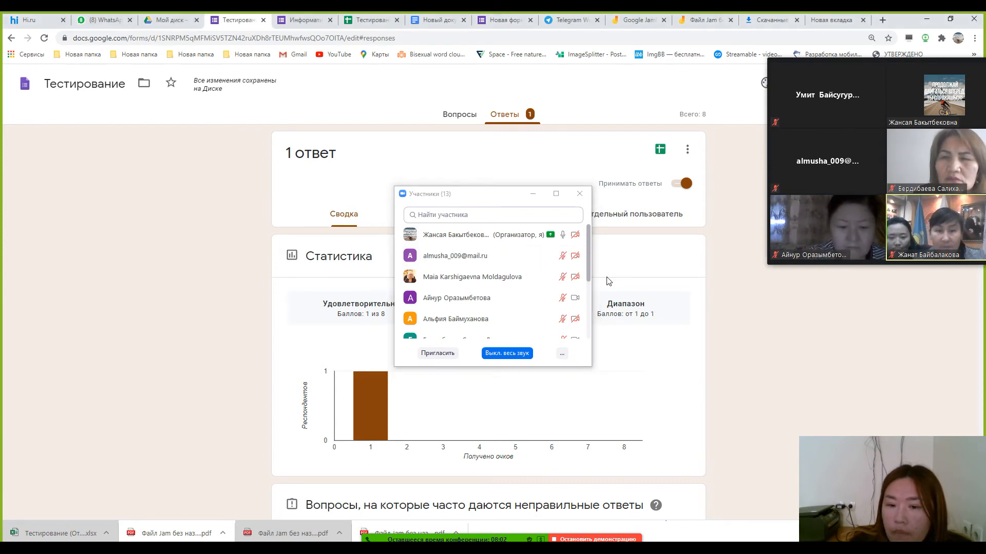
{"action": "left_click", "coordinate": [580, 194]}
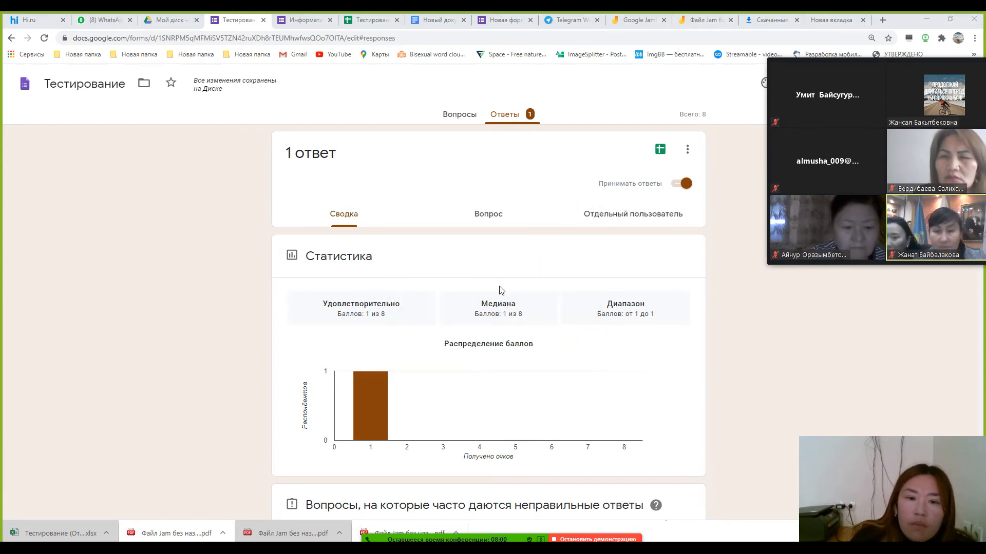
Step: Go back to the form's questions and look through the first section up to the checkbox question
{"action": "left_click", "coordinate": [466, 117]}
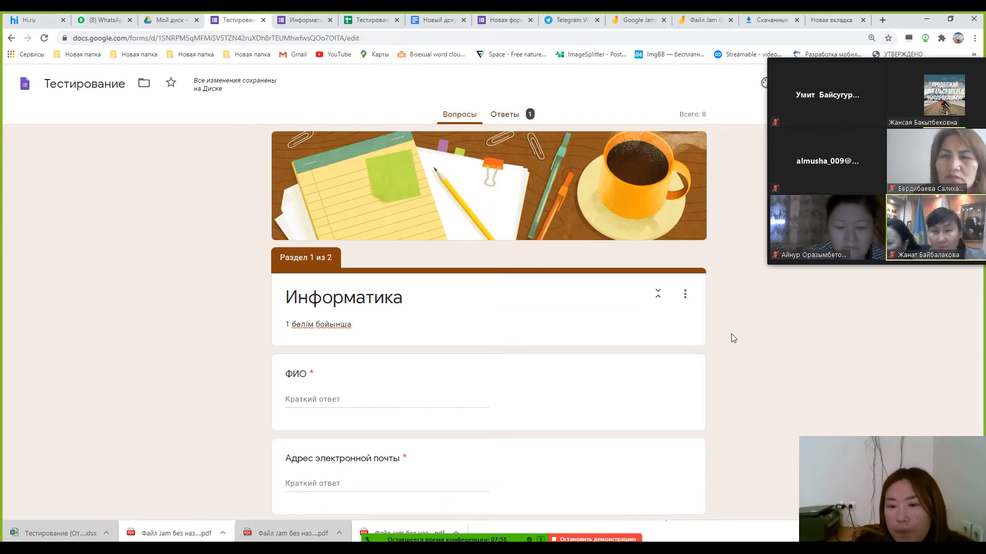
{"action": "scroll", "coordinate": [731, 335], "scroll_direction": "down", "scroll_amount": 4}
{"action": "scroll", "coordinate": [731, 339], "scroll_direction": "down", "scroll_amount": 3}
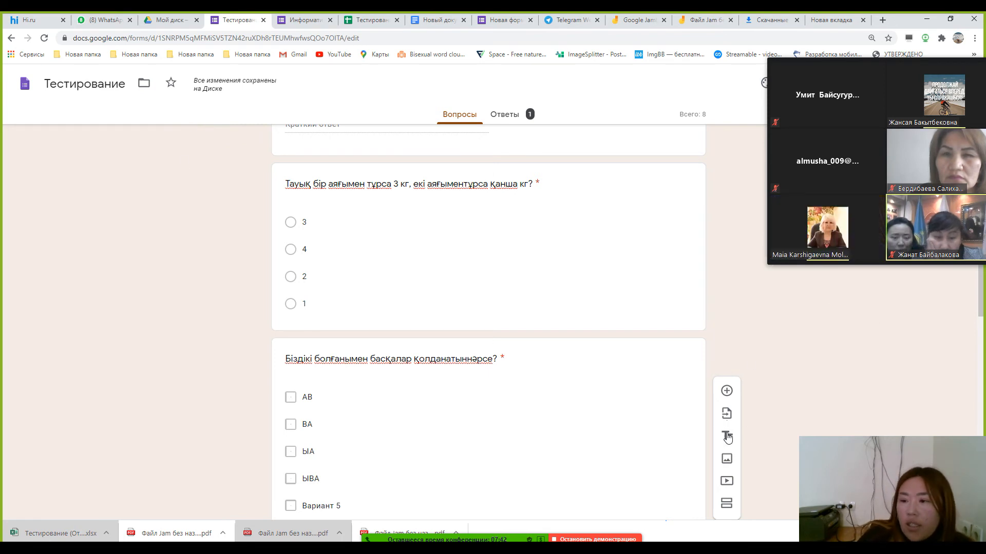
{"action": "scroll", "coordinate": [727, 437], "scroll_direction": "up", "scroll_amount": 1}
{"action": "scroll", "coordinate": [726, 437], "scroll_direction": "up", "scroll_amount": 6}
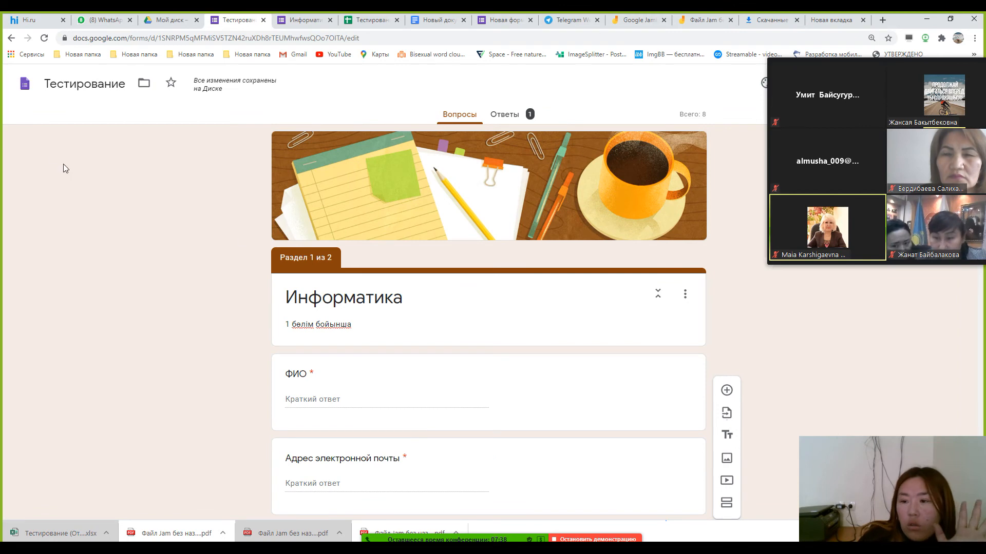
Step: Go to the list of recent forms, reopen the Информатика quiz and look through its first questions
{"action": "left_click", "coordinate": [25, 88]}
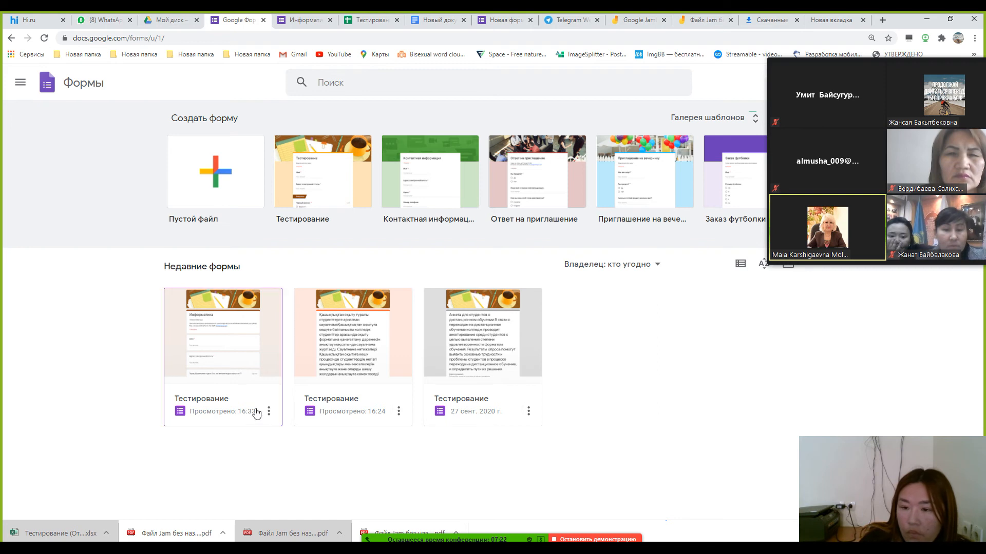
{"action": "left_click", "coordinate": [244, 343]}
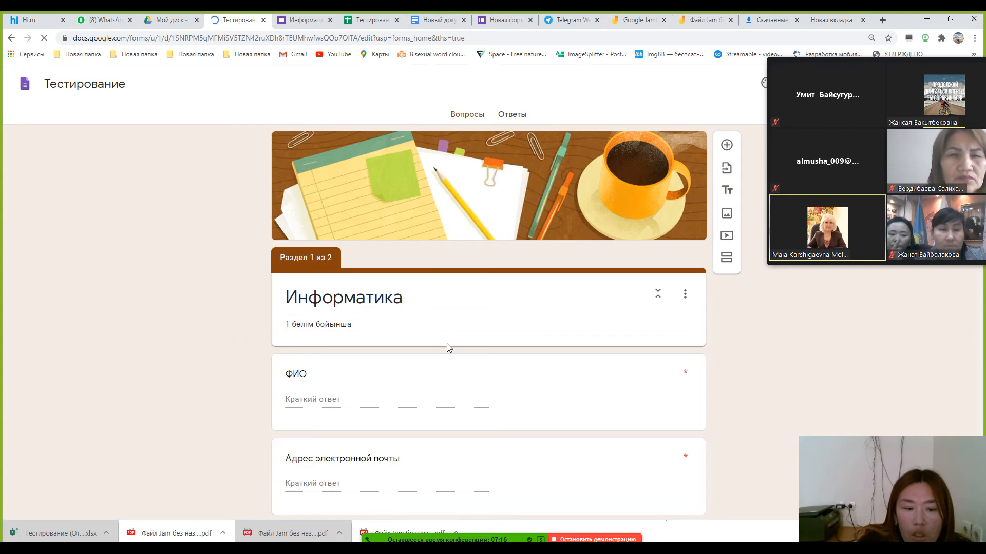
{"action": "scroll", "coordinate": [447, 347], "scroll_direction": "down", "scroll_amount": 3}
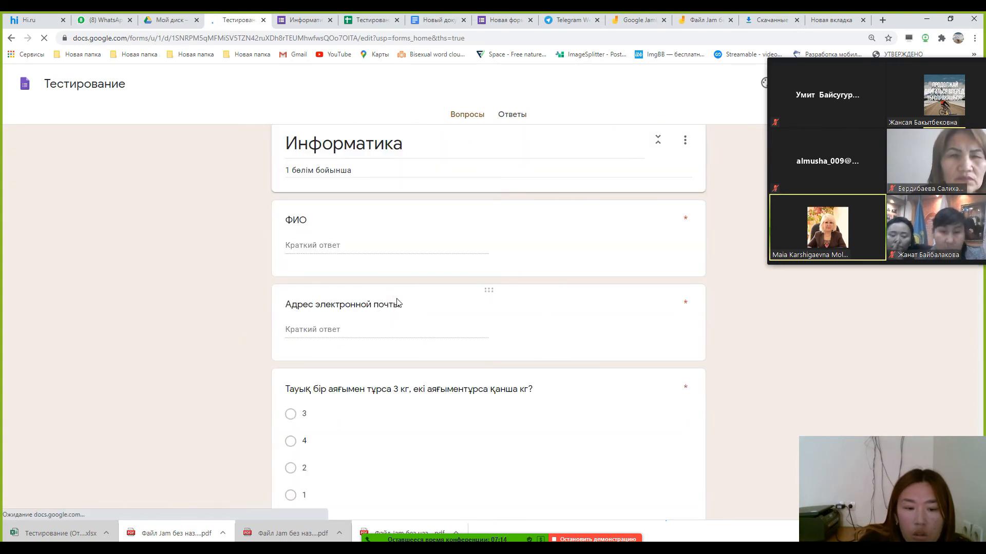
{"action": "left_click", "coordinate": [384, 308]}
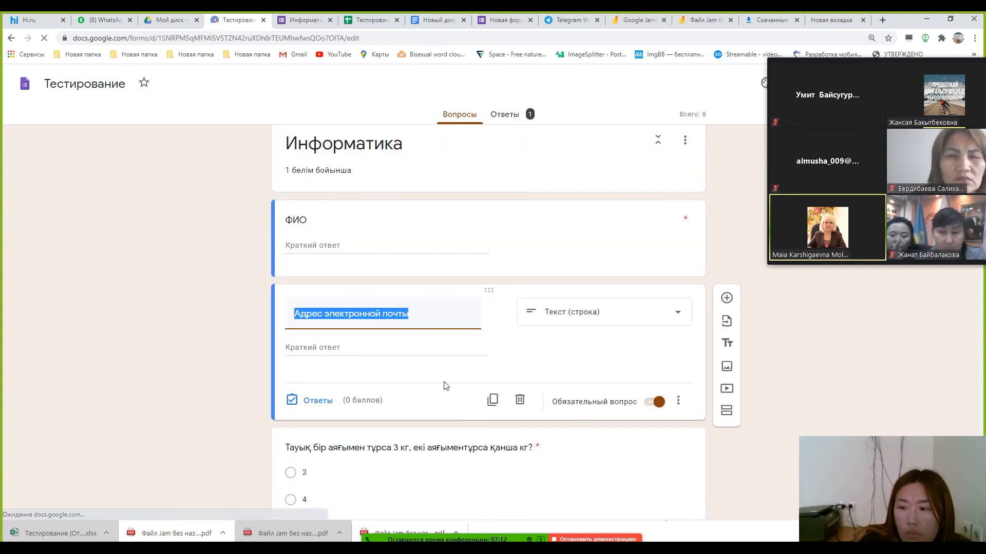
{"action": "scroll", "coordinate": [446, 386], "scroll_direction": "down", "scroll_amount": 4}
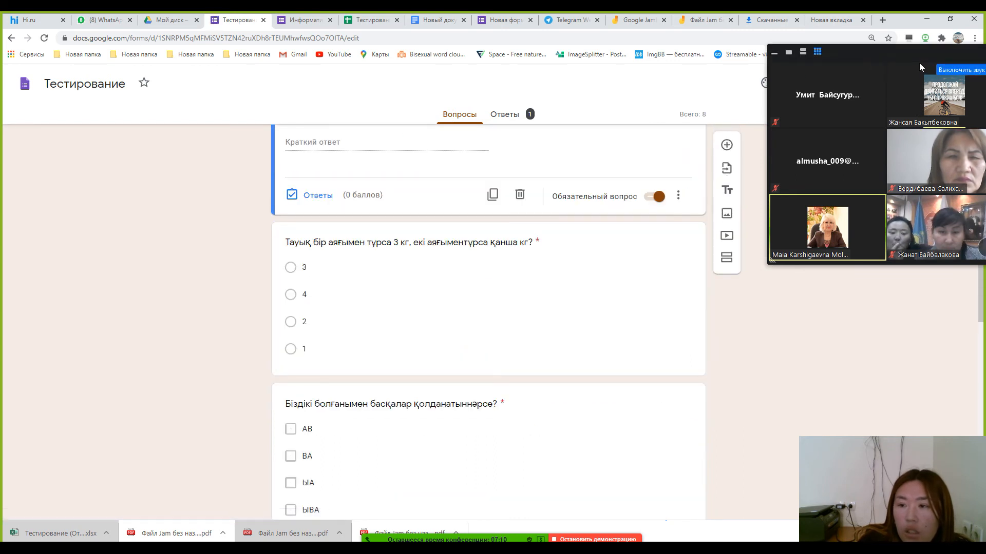
Step: Move the participant video panel clear of the form's header and copy the form's sharing link
{"action": "left_click_drag", "start_coordinate": [918, 63], "coordinate": [873, 316]}
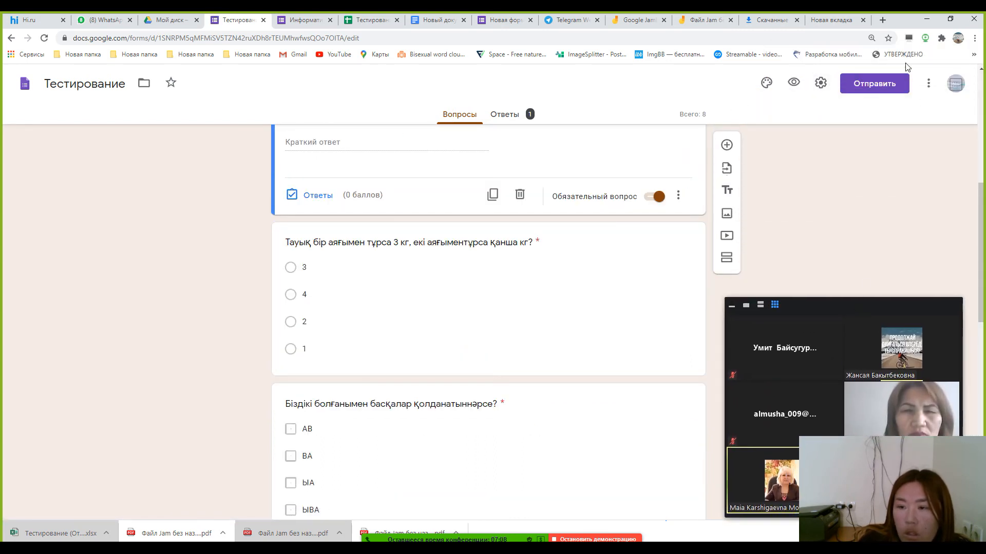
{"action": "left_click", "coordinate": [865, 86]}
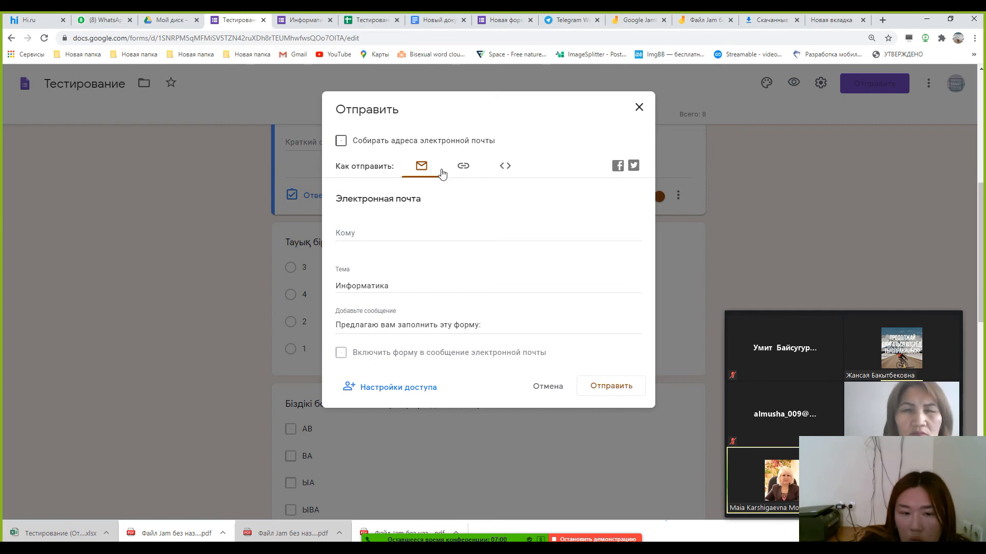
{"action": "left_click", "coordinate": [471, 170]}
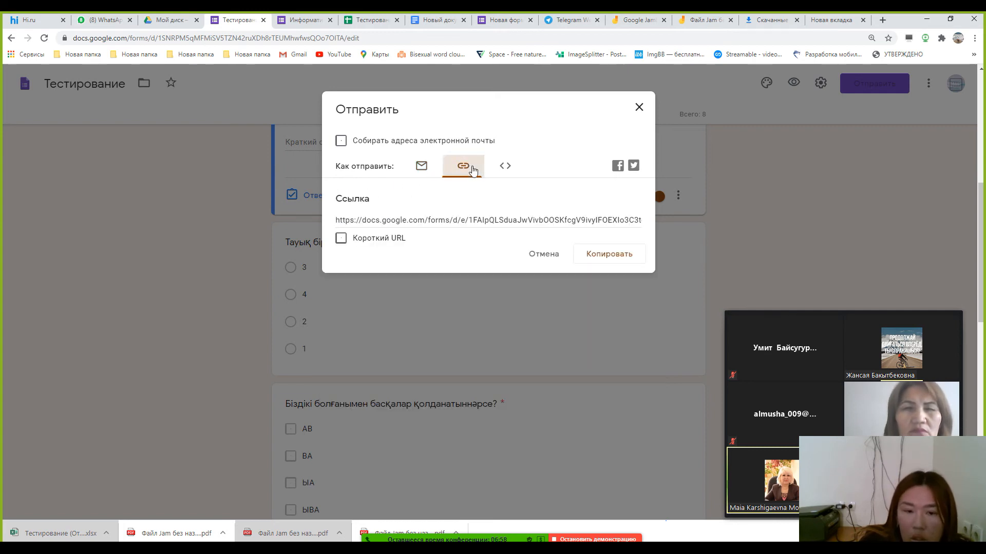
{"action": "left_click", "coordinate": [616, 259]}
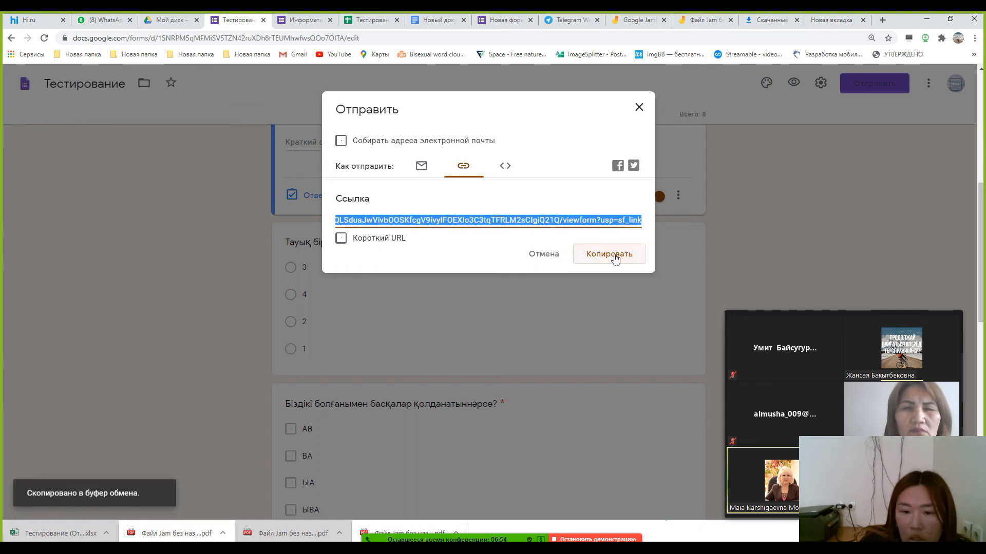
{"action": "left_click", "coordinate": [638, 108]}
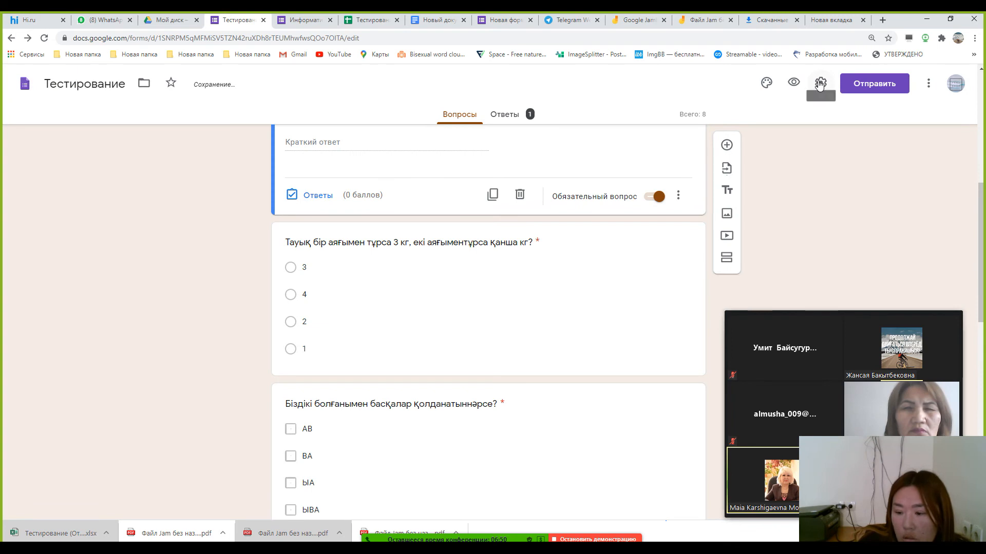
Step: Look through the form's general and presentation settings, turn off showing missed and correct answers to respondents in the quiz options, and save
{"action": "left_click", "coordinate": [819, 84]}
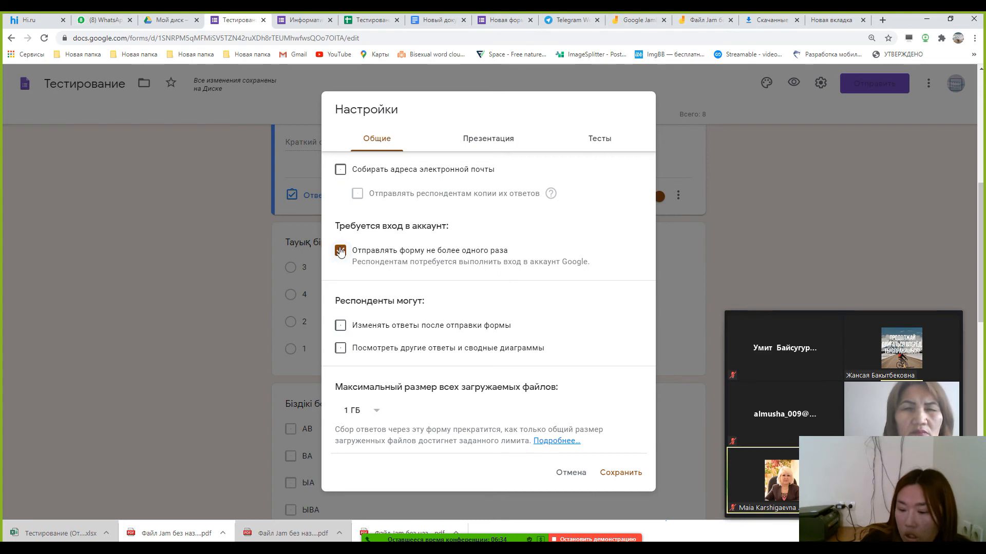
{"action": "left_click", "coordinate": [481, 145]}
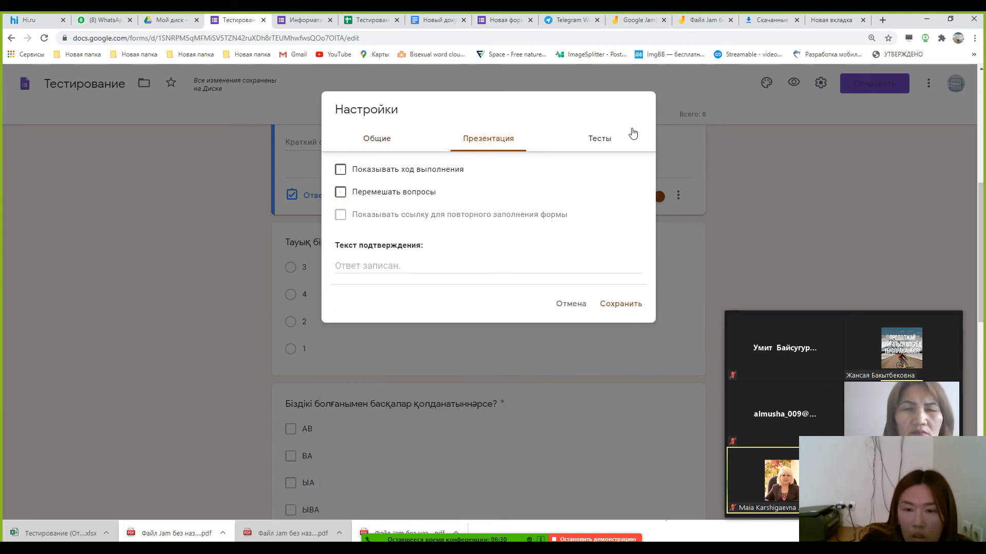
{"action": "left_click", "coordinate": [603, 147]}
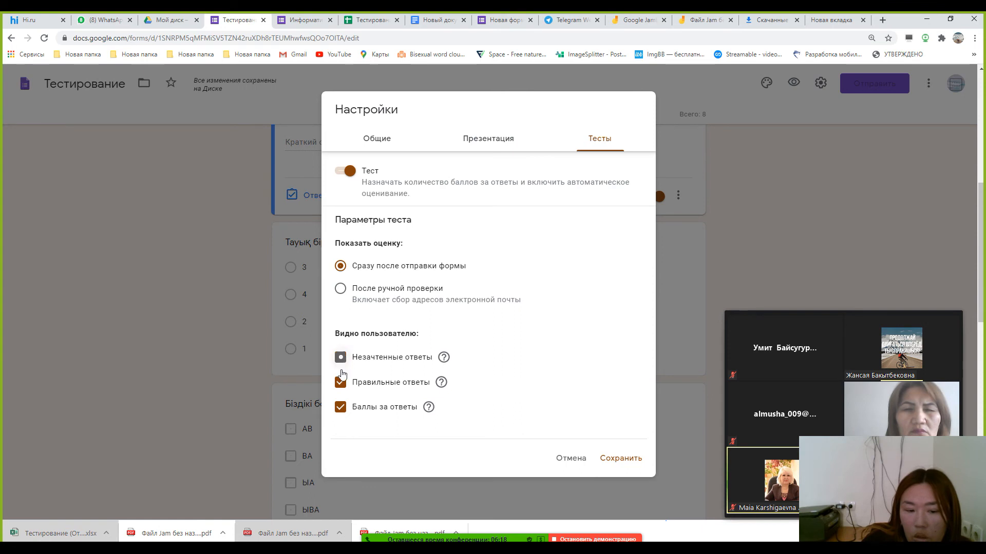
{"action": "left_click", "coordinate": [341, 381]}
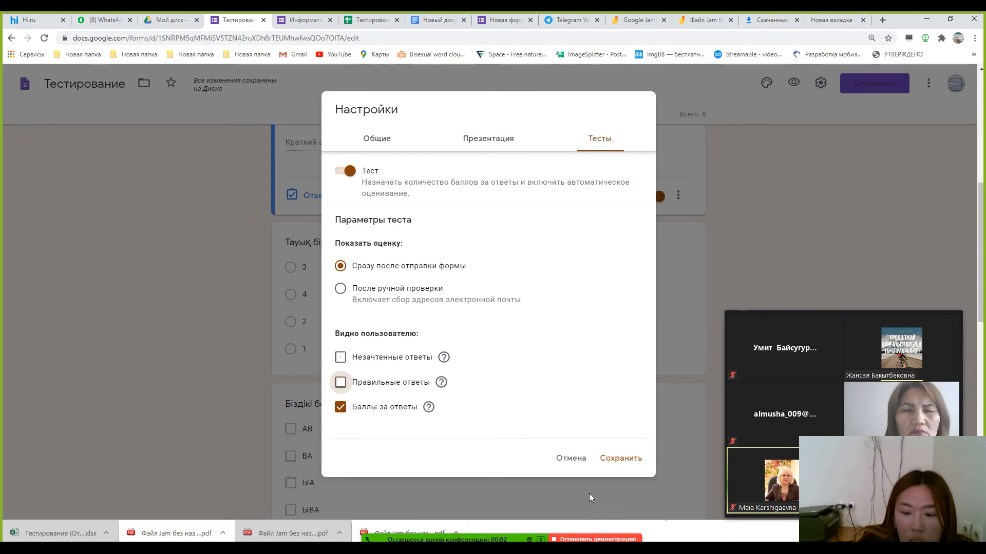
{"action": "left_click", "coordinate": [626, 458]}
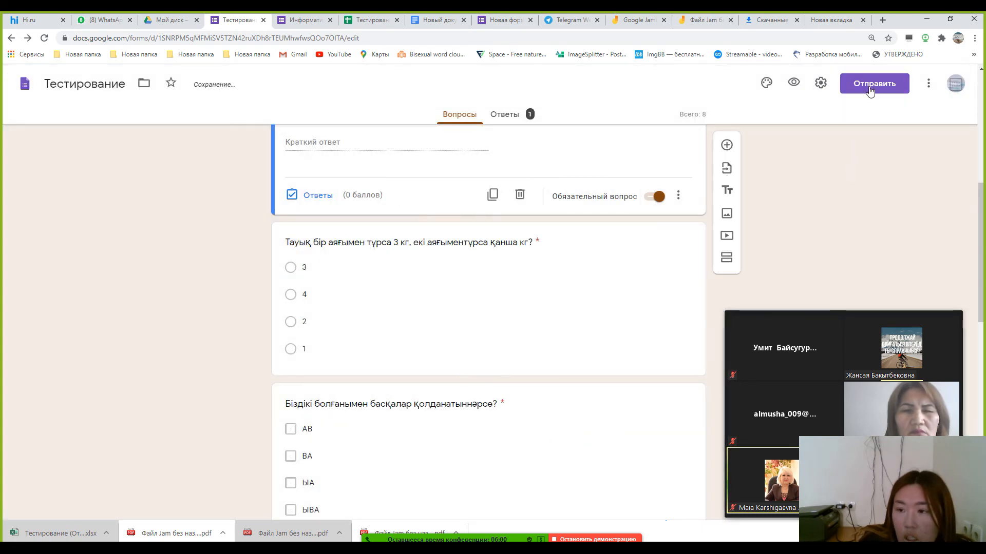
Step: Copy the form's full sharing link from the sending options and close them
{"action": "left_click", "coordinate": [870, 91]}
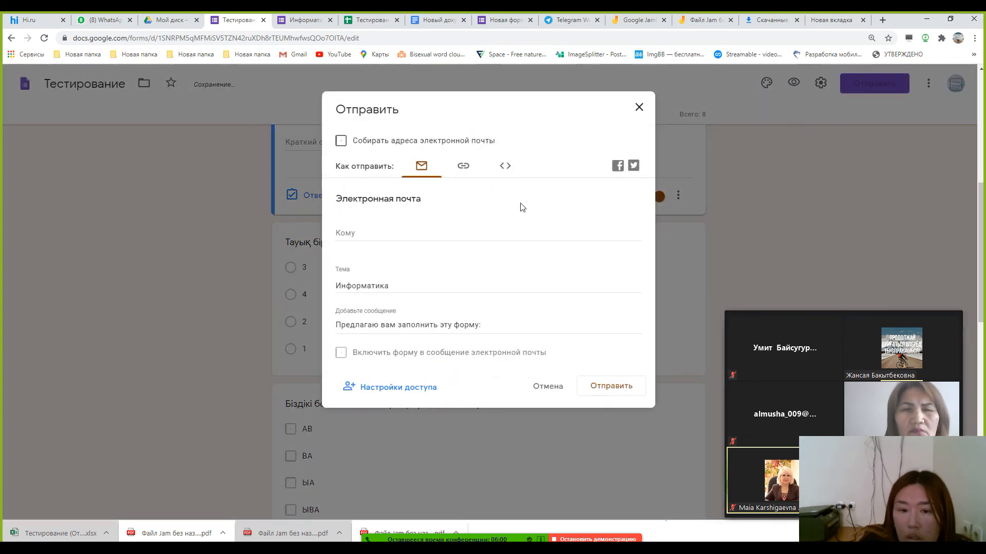
{"action": "left_click", "coordinate": [463, 167]}
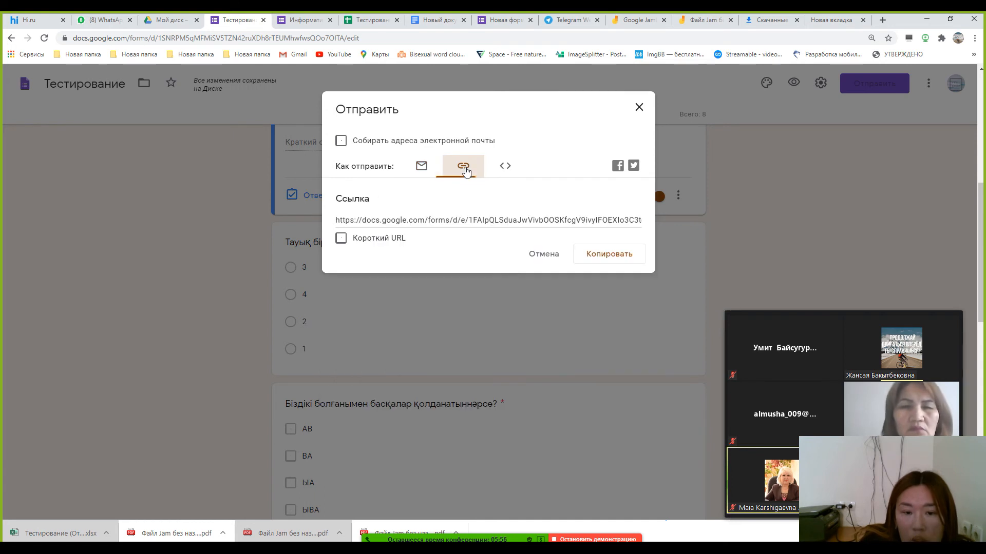
{"action": "left_click", "coordinate": [597, 253]}
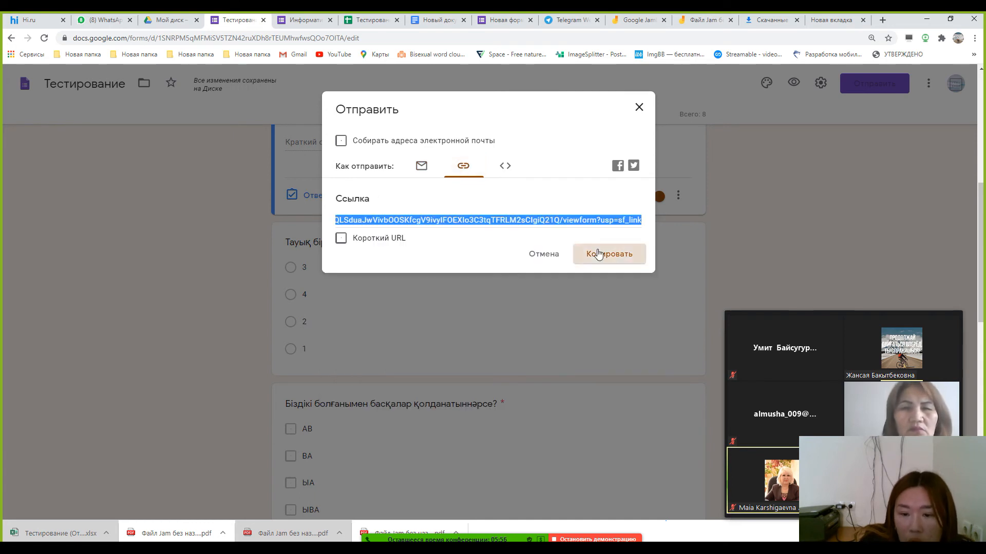
{"action": "left_click", "coordinate": [639, 108]}
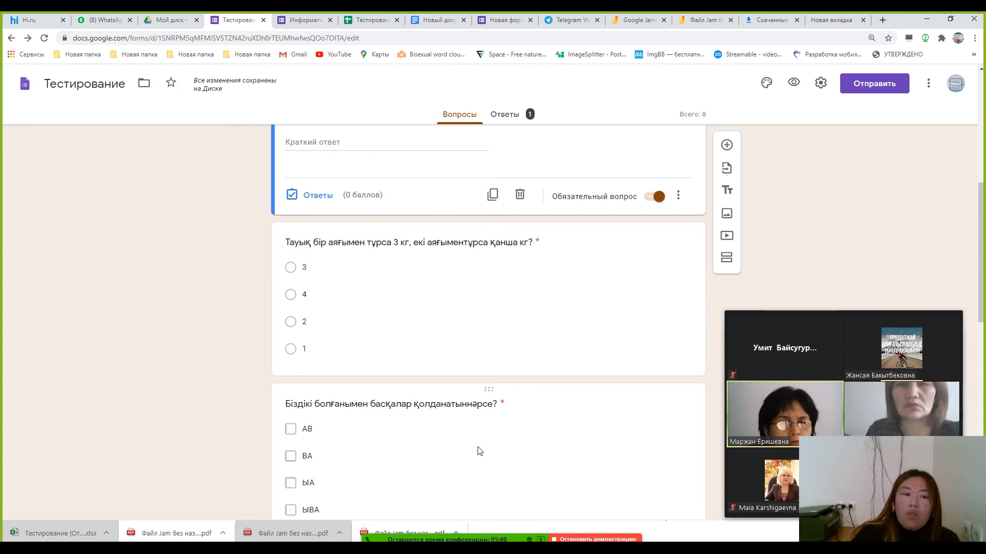
Step: Open the form's additional options, move the participant video panel clear of them, and mute the first participant in the panel's second row
{"action": "left_click", "coordinate": [934, 84]}
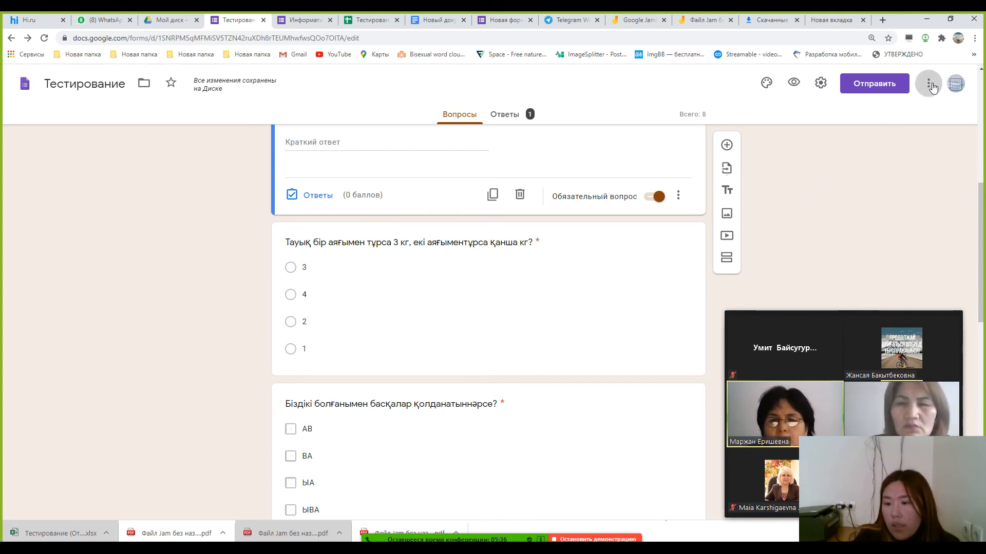
{"action": "left_click_drag", "start_coordinate": [818, 317], "coordinate": [566, 320]}
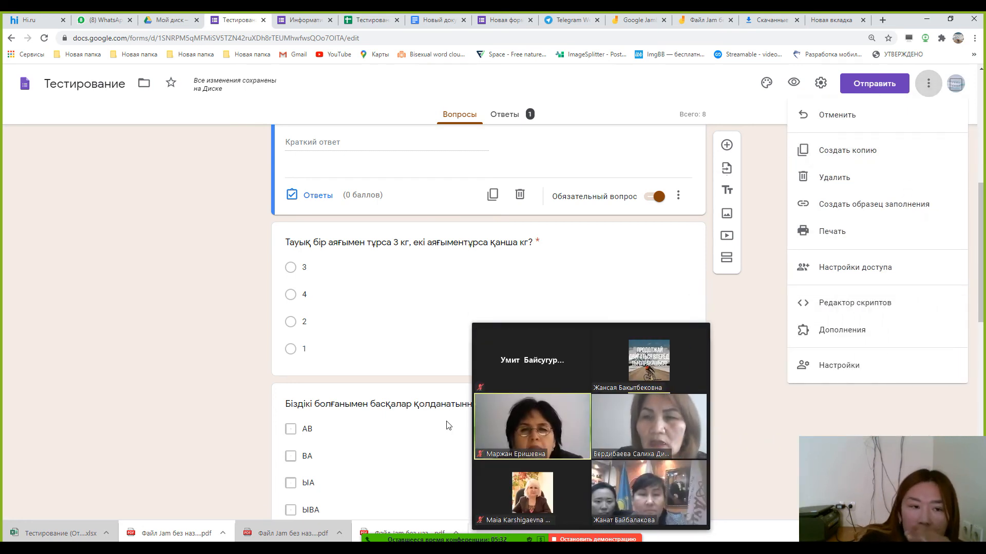
{"action": "mouse_move", "coordinate": [658, 437]}
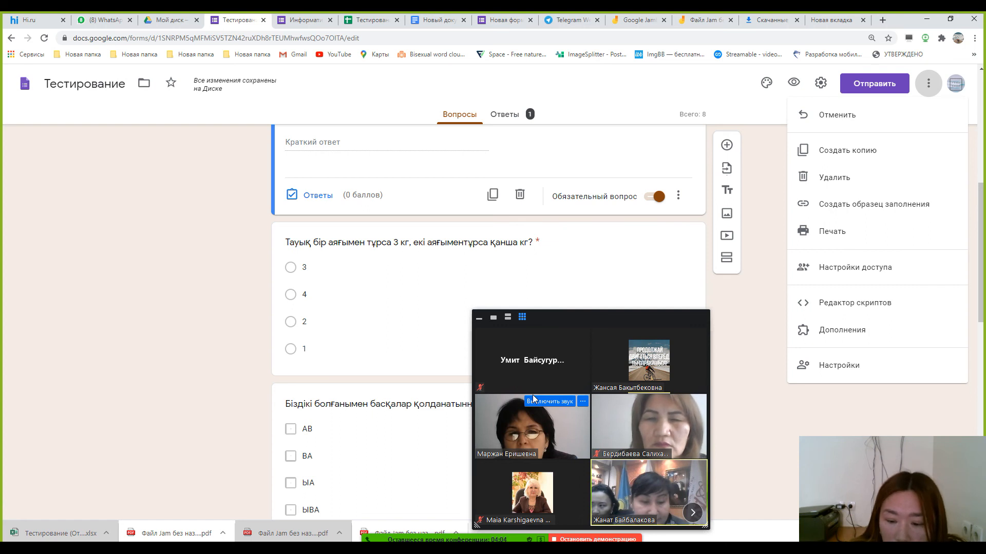
{"action": "left_click", "coordinate": [532, 400]}
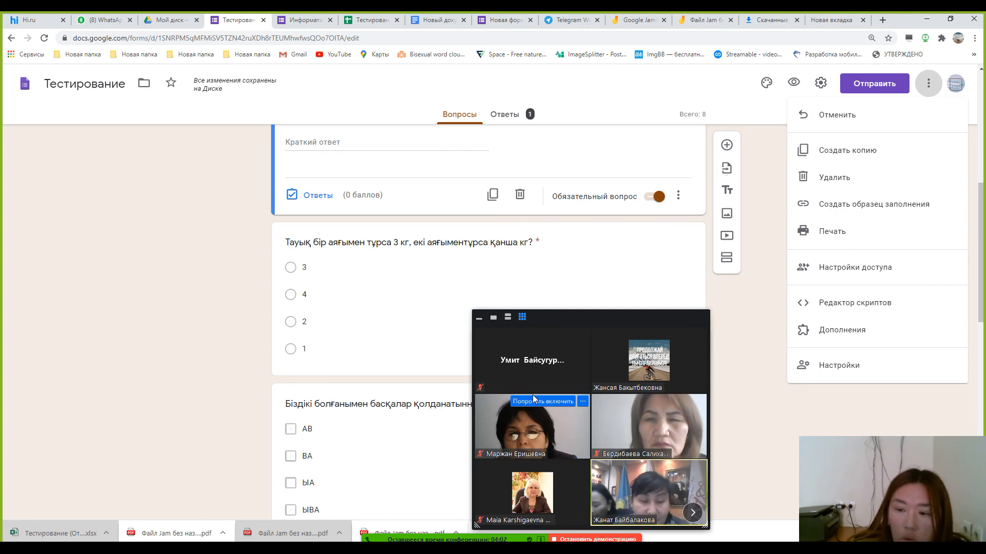
Step: Add the second suggested contact as an editor of the form and send the invitation with user notification enabled
{"action": "left_click", "coordinate": [819, 277]}
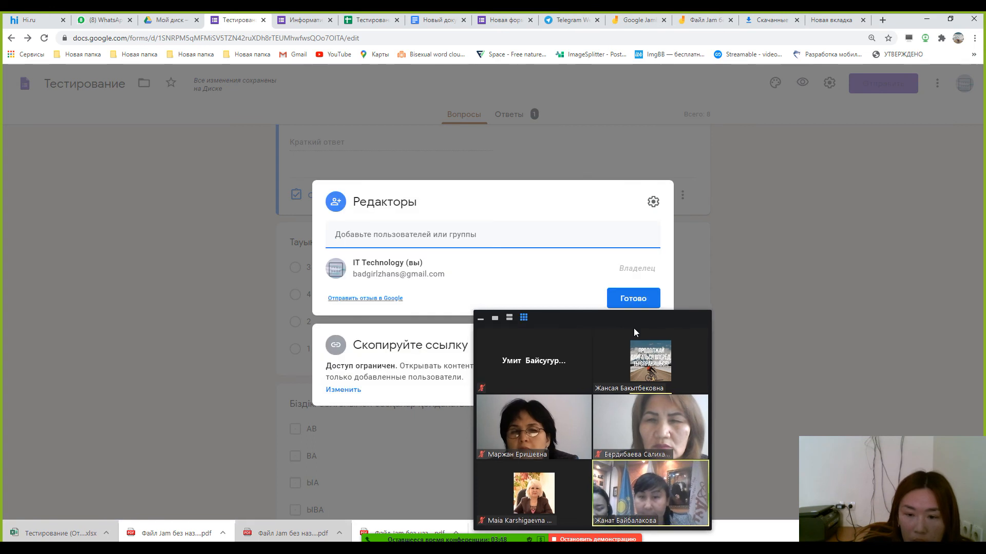
{"action": "left_click_drag", "start_coordinate": [633, 328], "coordinate": [838, 281]}
{"action": "left_click", "coordinate": [436, 234]}
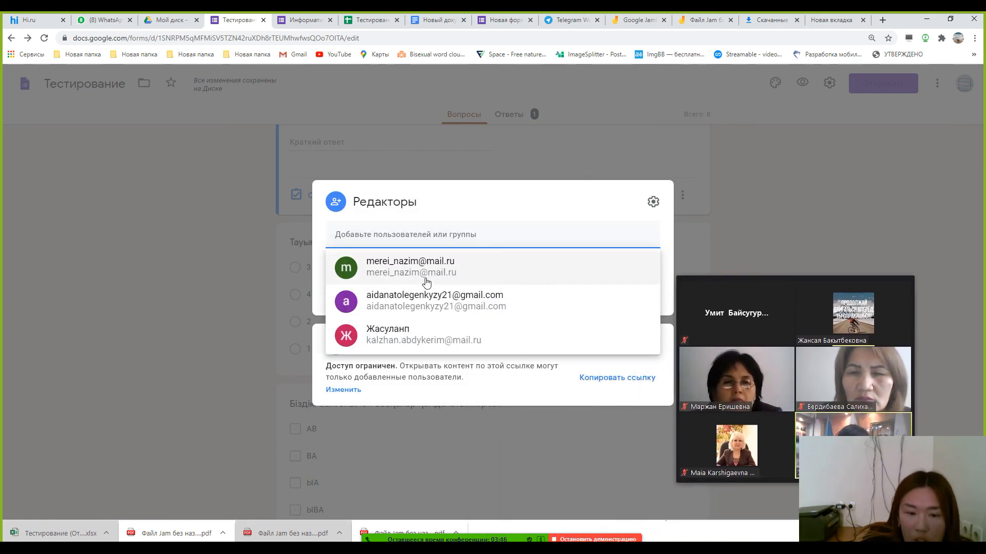
{"action": "left_click", "coordinate": [424, 307]}
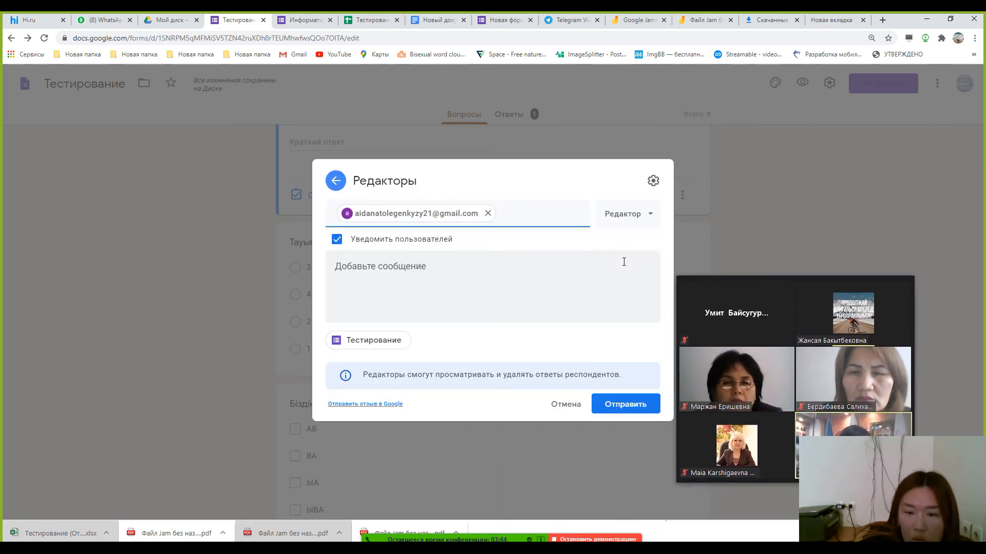
{"action": "left_click", "coordinate": [634, 221]}
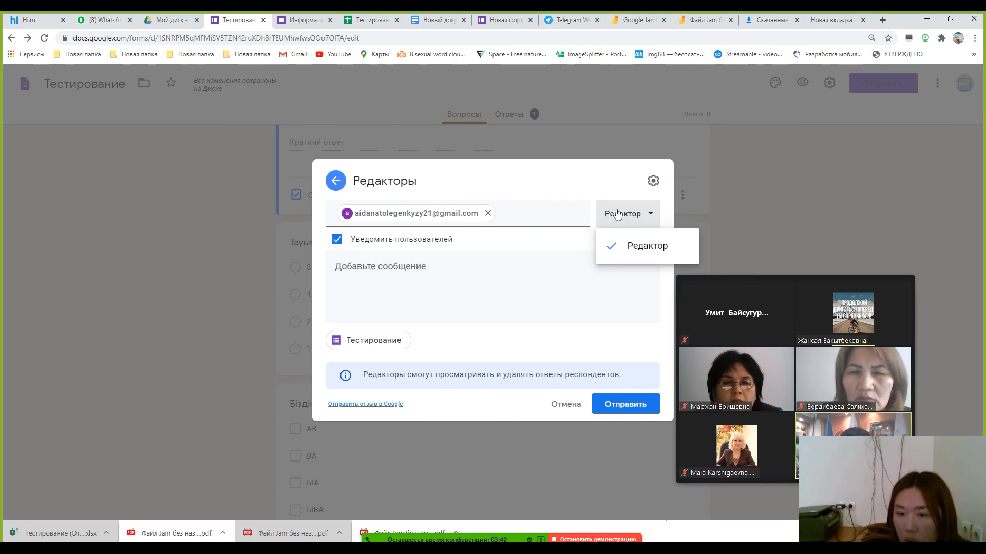
{"action": "left_click", "coordinate": [570, 300]}
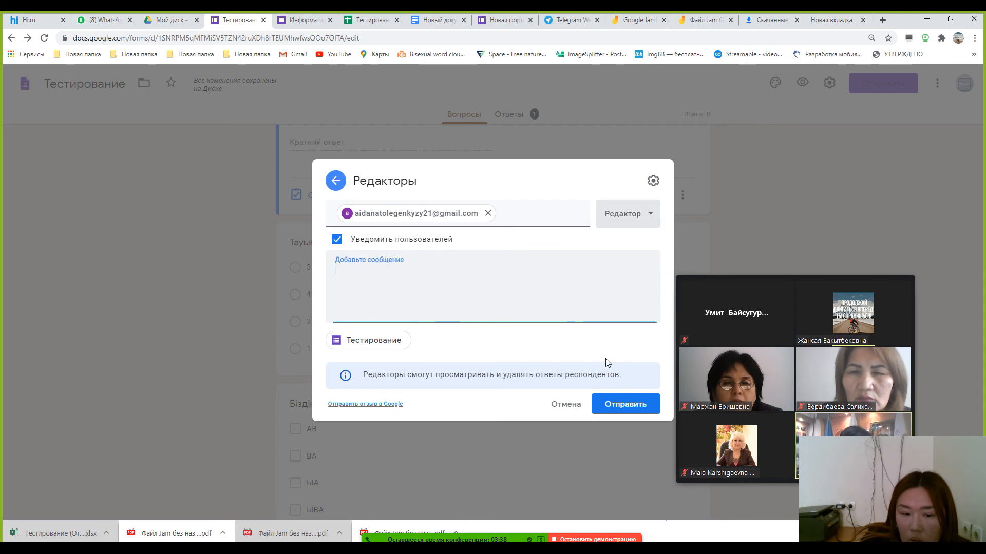
{"action": "left_click", "coordinate": [608, 404]}
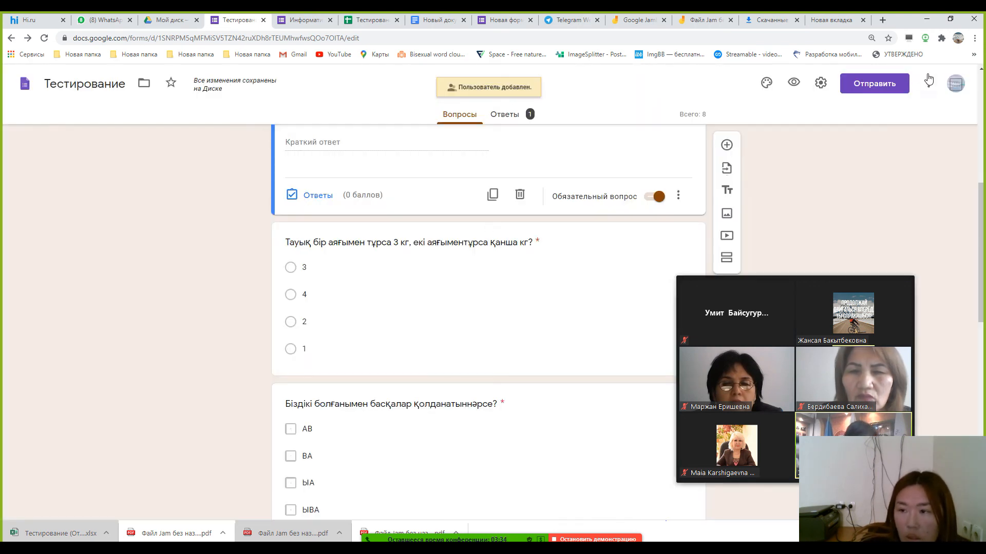
Step: Set the form's editing link access to "Доступные пользователям, у которых есть ссылка" and copy that link
{"action": "left_click", "coordinate": [929, 83]}
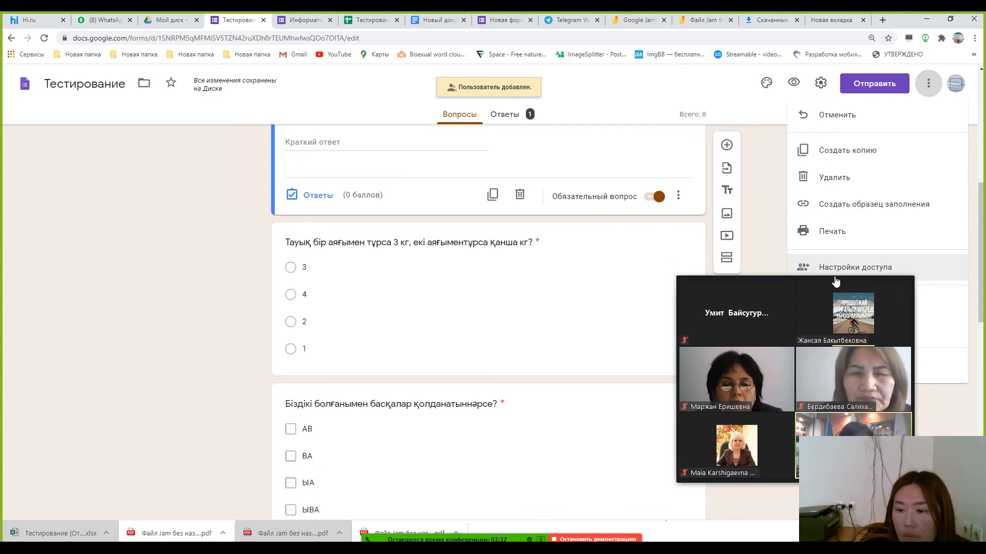
{"action": "left_click_drag", "start_coordinate": [825, 284], "coordinate": [855, 220]}
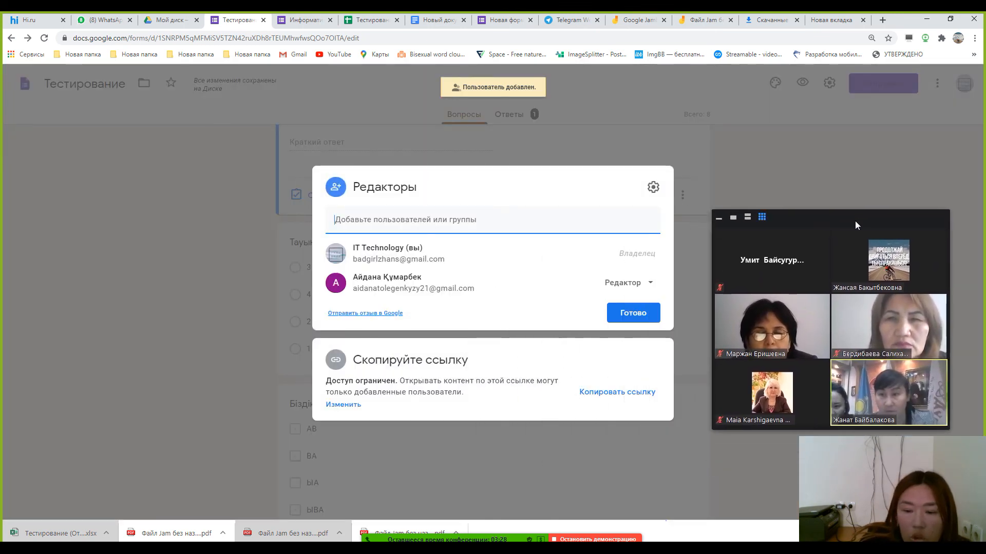
{"action": "left_click", "coordinate": [352, 406]}
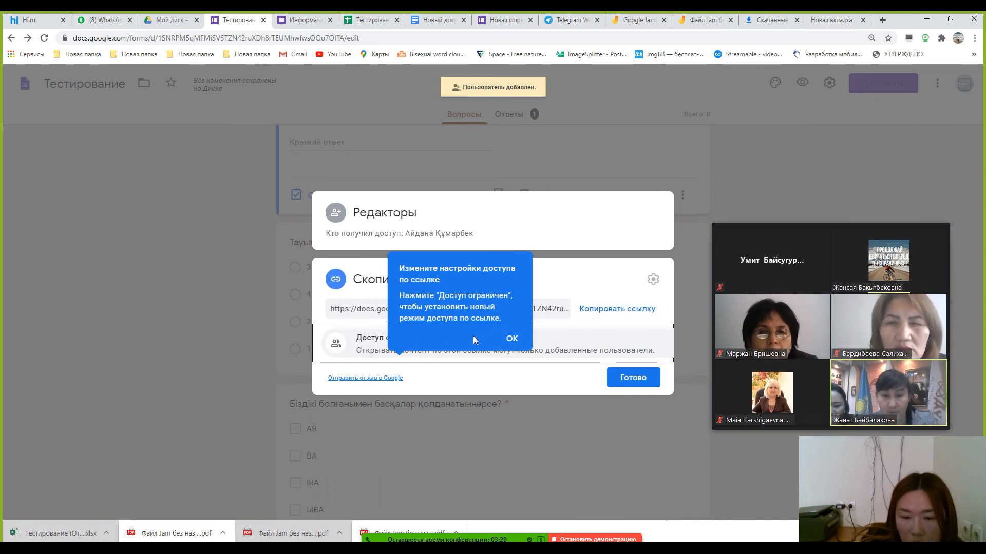
{"action": "left_click", "coordinate": [512, 338]}
{"action": "left_click", "coordinate": [436, 338]}
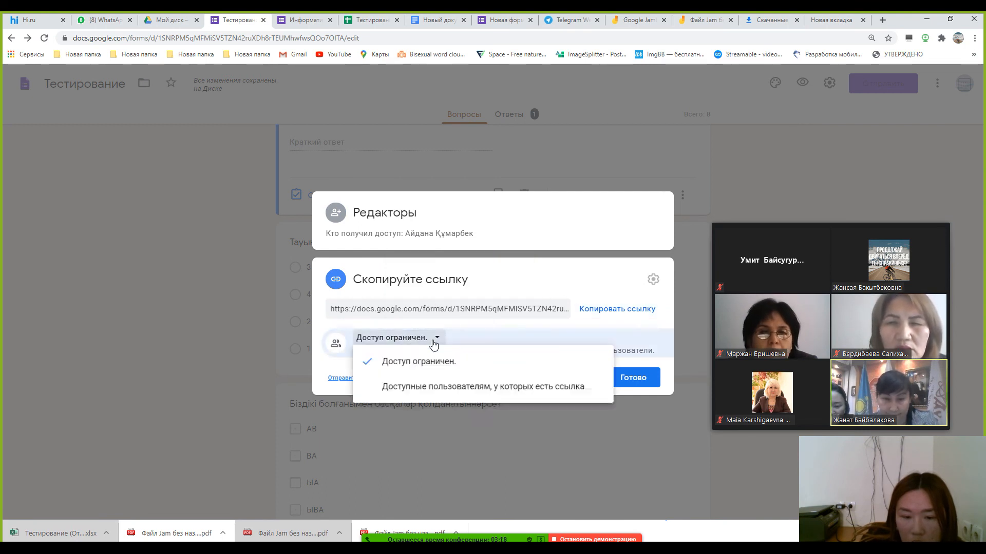
{"action": "left_click", "coordinate": [421, 391]}
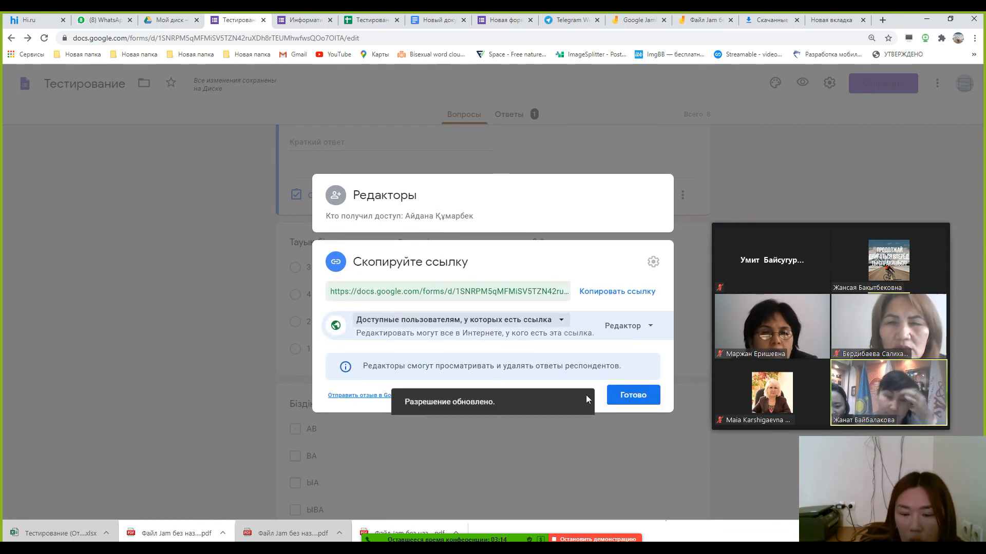
{"action": "left_click", "coordinate": [638, 294]}
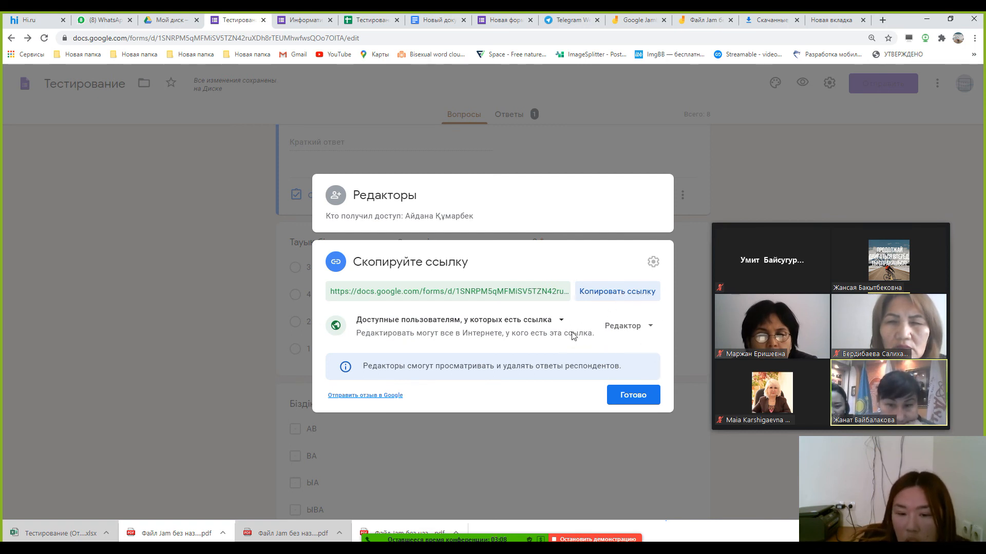
{"action": "left_click", "coordinate": [711, 160]}
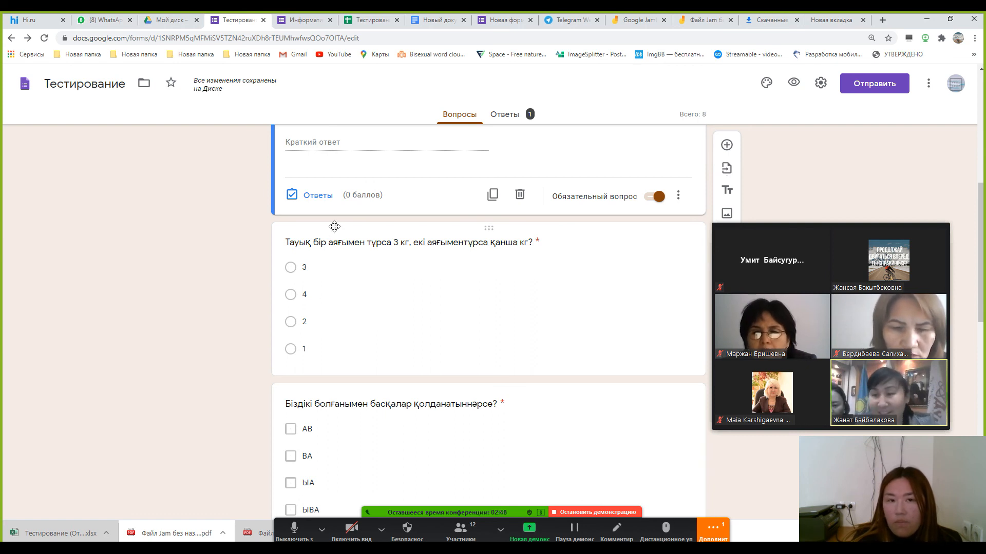
Step: Switch to the Новый документ text document and insert "РОЕОП" after the second question, ending in "нәрсе?"
{"action": "left_click", "coordinate": [427, 20]}
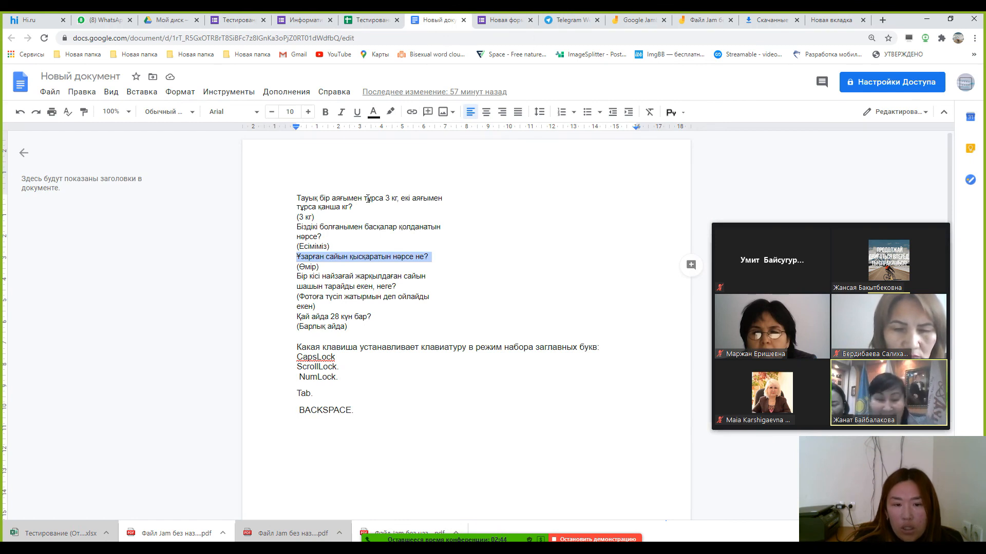
{"action": "left_click", "coordinate": [354, 199]}
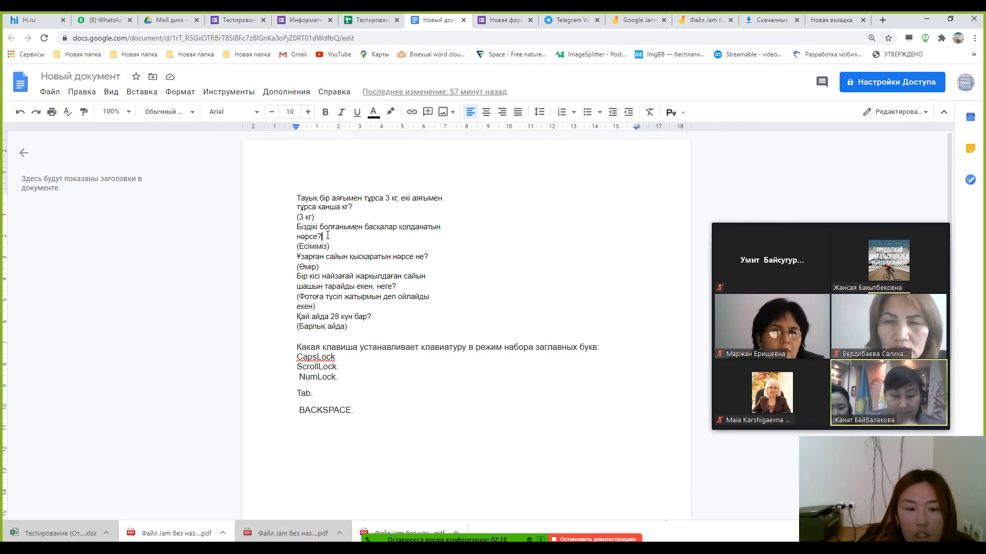
{"action": "type", "text": "РОЕОП"}
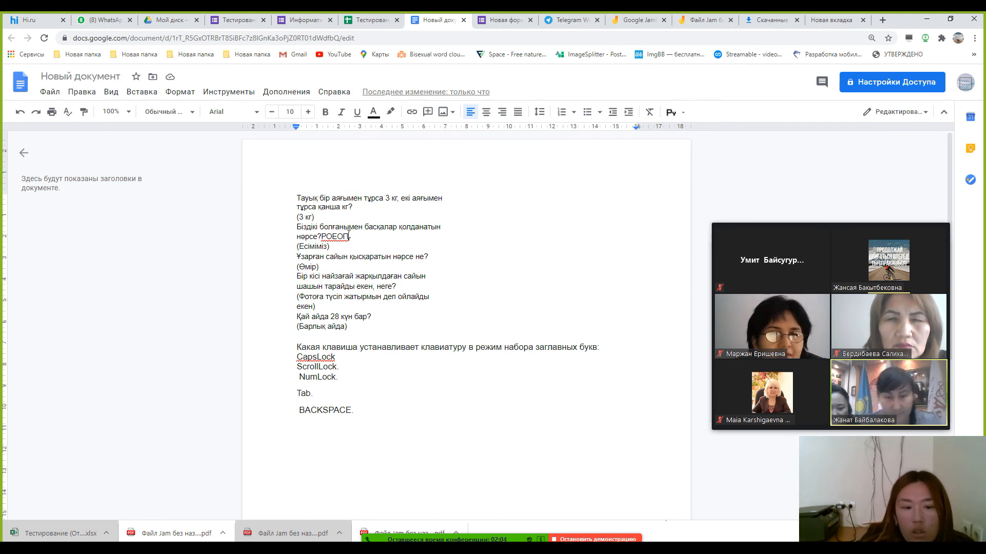
{"action": "double_click", "coordinate": [380, 307]}
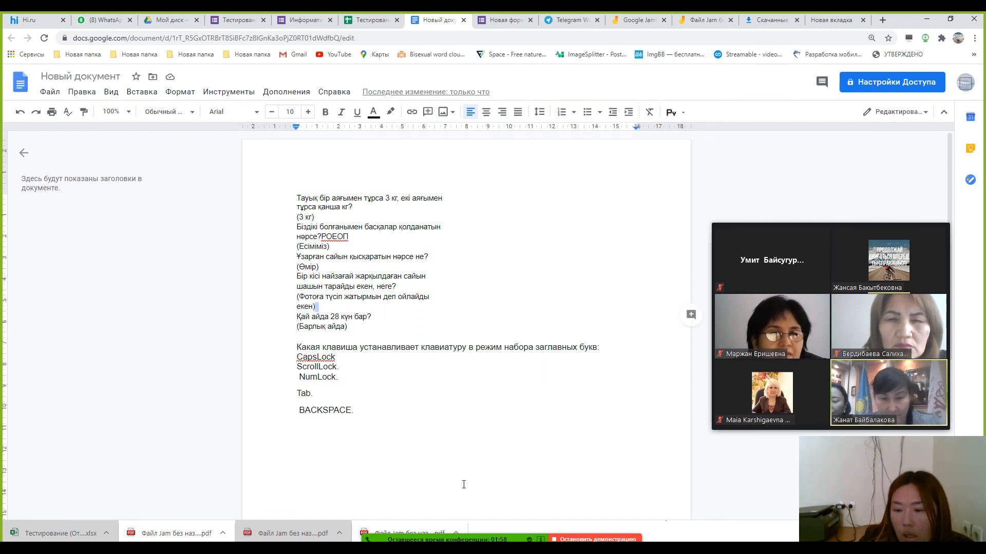
{"action": "scroll", "coordinate": [471, 484], "scroll_direction": "down", "scroll_amount": 1}
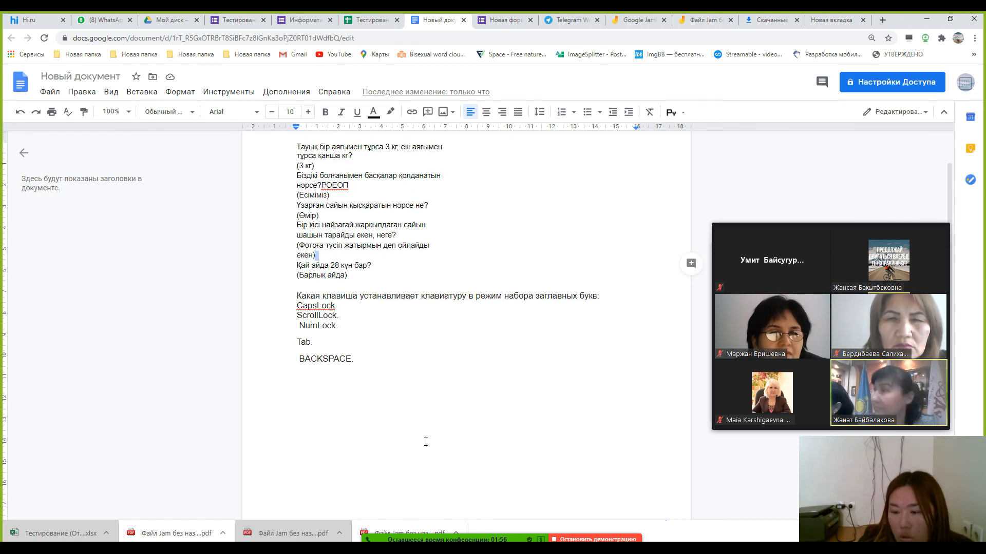
{"action": "scroll", "coordinate": [425, 450], "scroll_direction": "down", "scroll_amount": 3}
{"action": "scroll", "coordinate": [425, 450], "scroll_direction": "up", "scroll_amount": 4}
{"action": "left_click", "coordinate": [369, 367]}
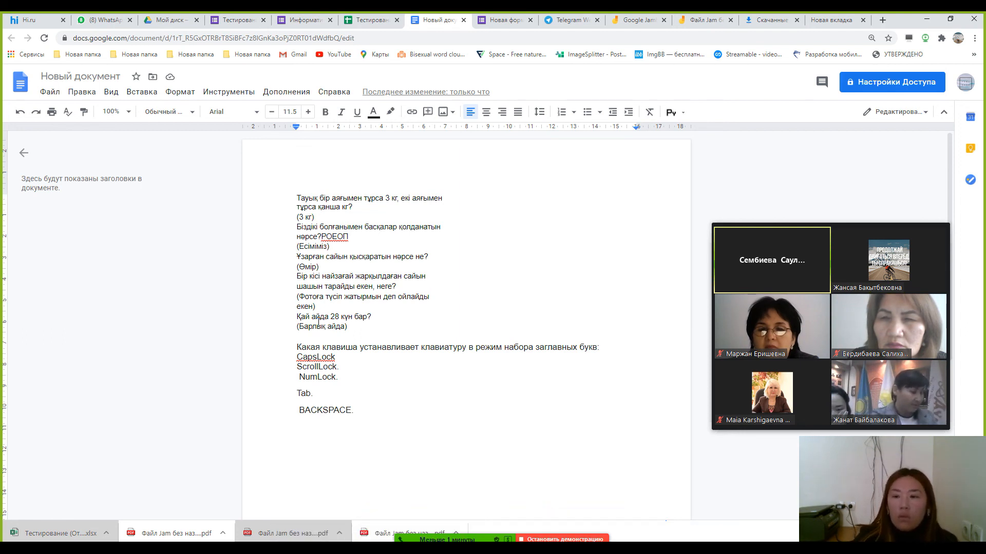
Step: Open the document's comment history, move the participant video panel clear of it, and return to the Тестирование form
{"action": "left_click", "coordinate": [821, 82]}
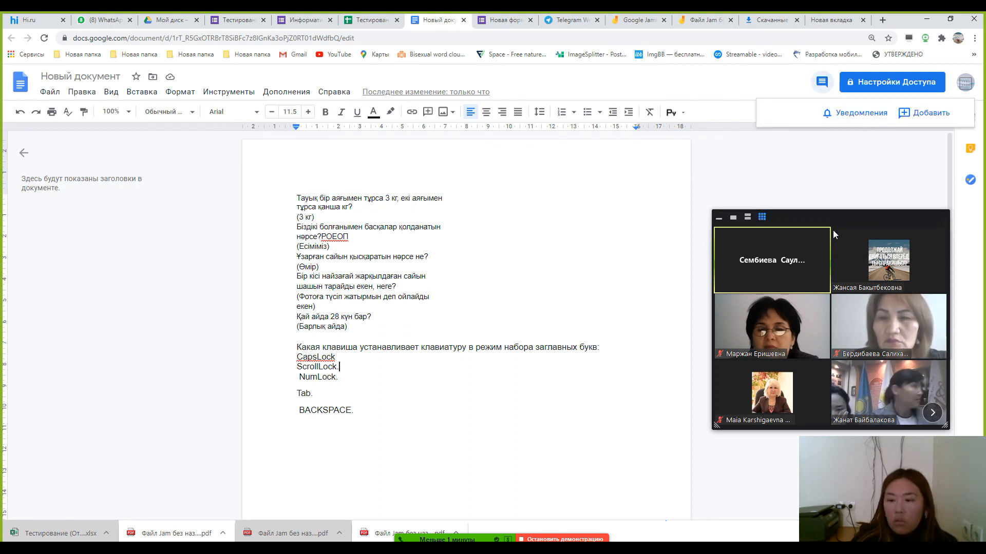
{"action": "left_click_drag", "start_coordinate": [821, 223], "coordinate": [652, 216]}
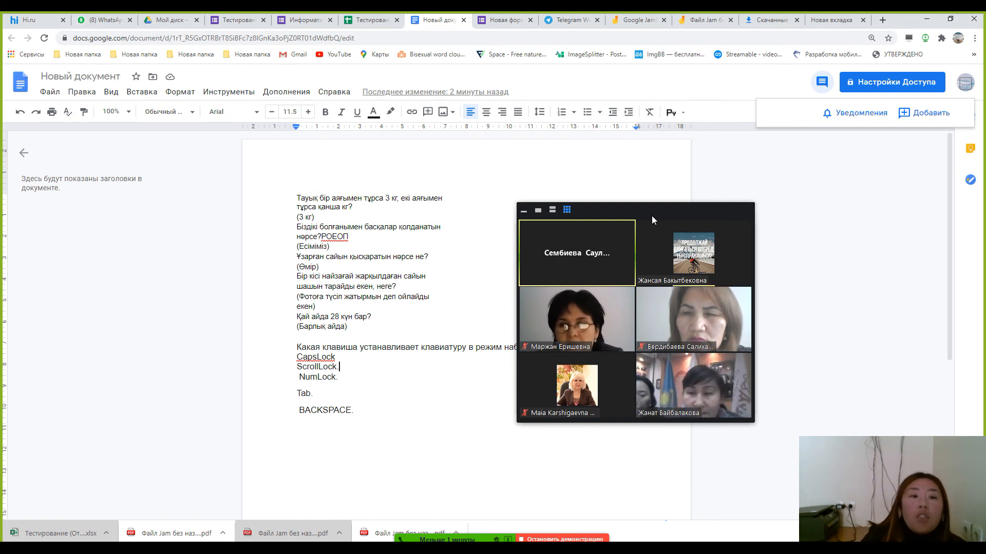
{"action": "left_click", "coordinate": [239, 19]}
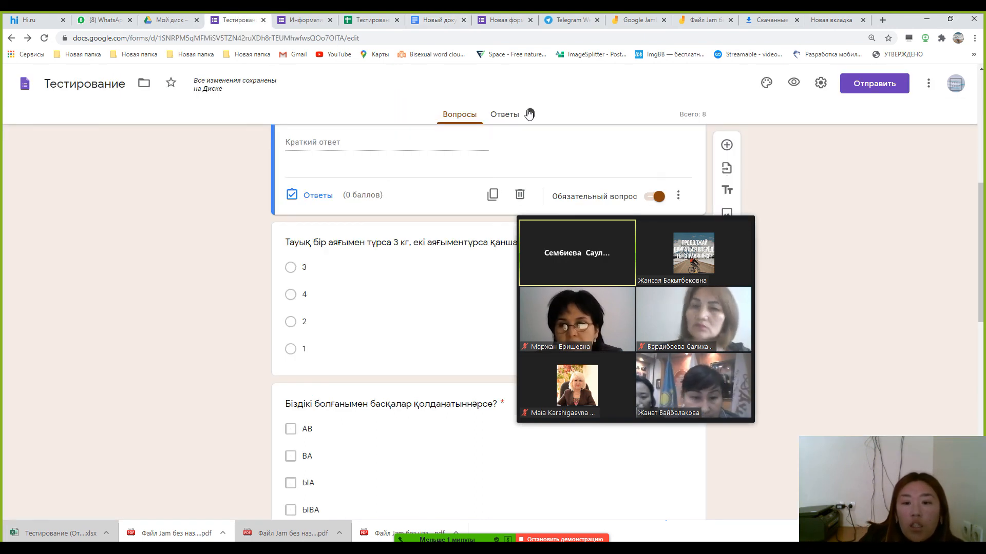